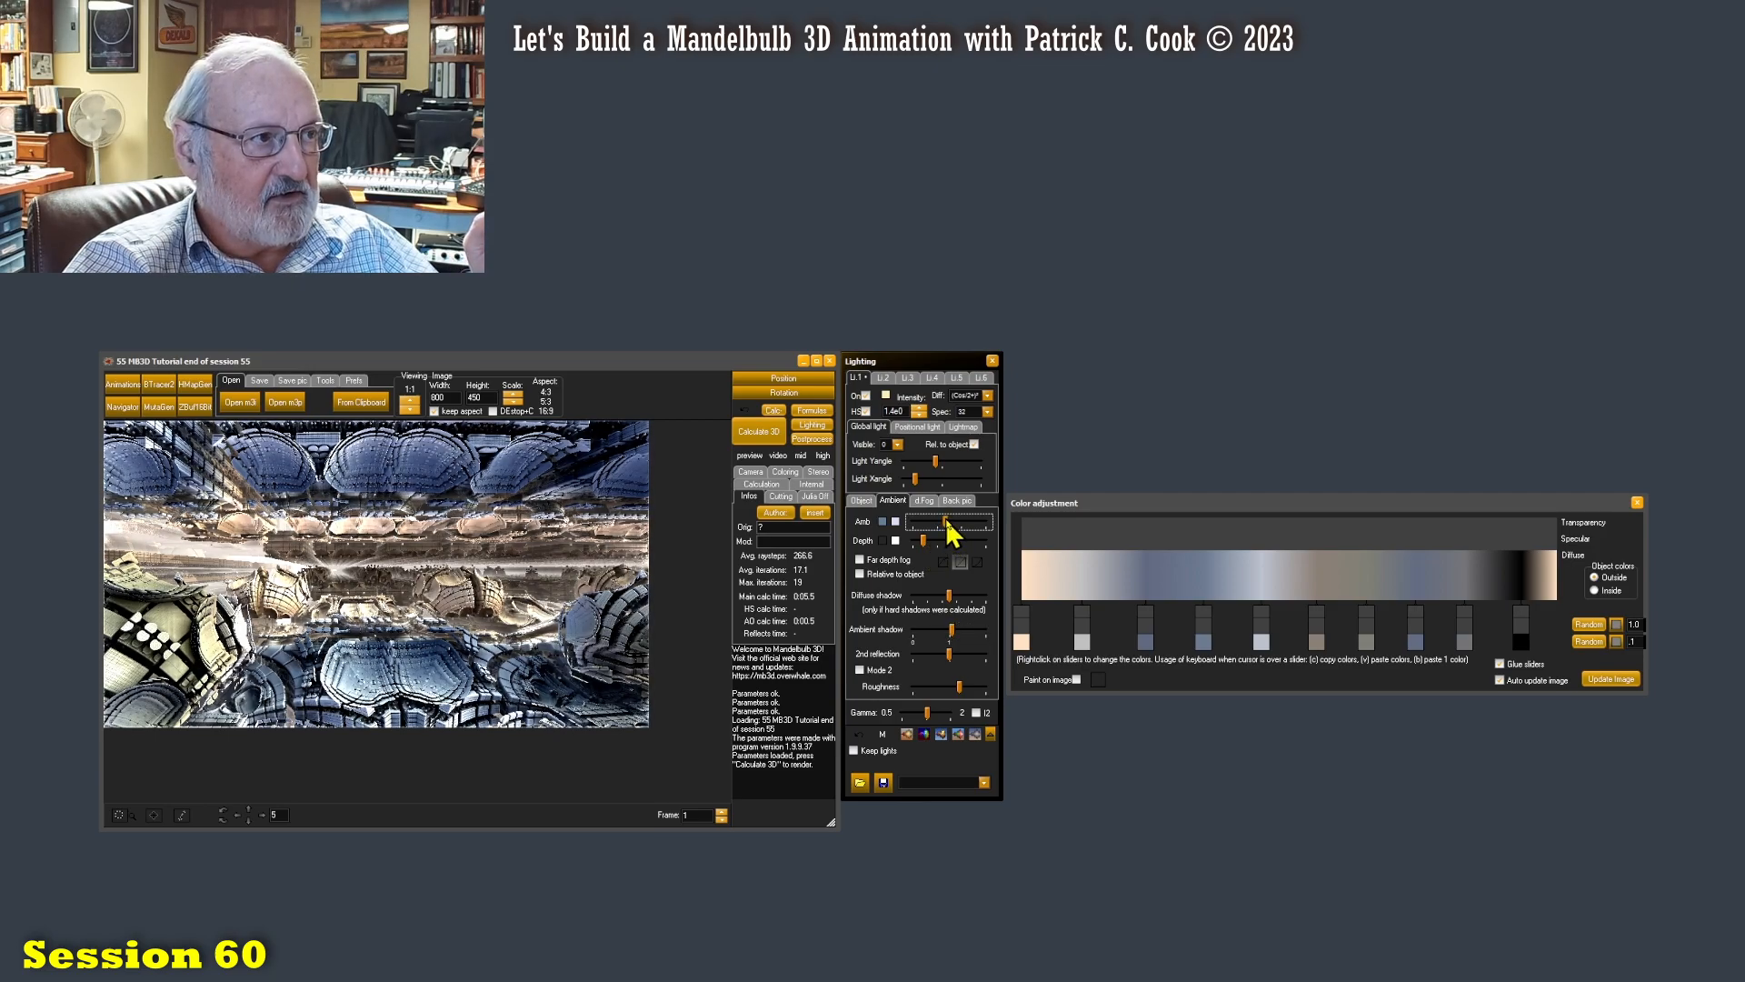
- Increase the ambient shadow strength slightly in the ambient lighting settings
click(927, 541)
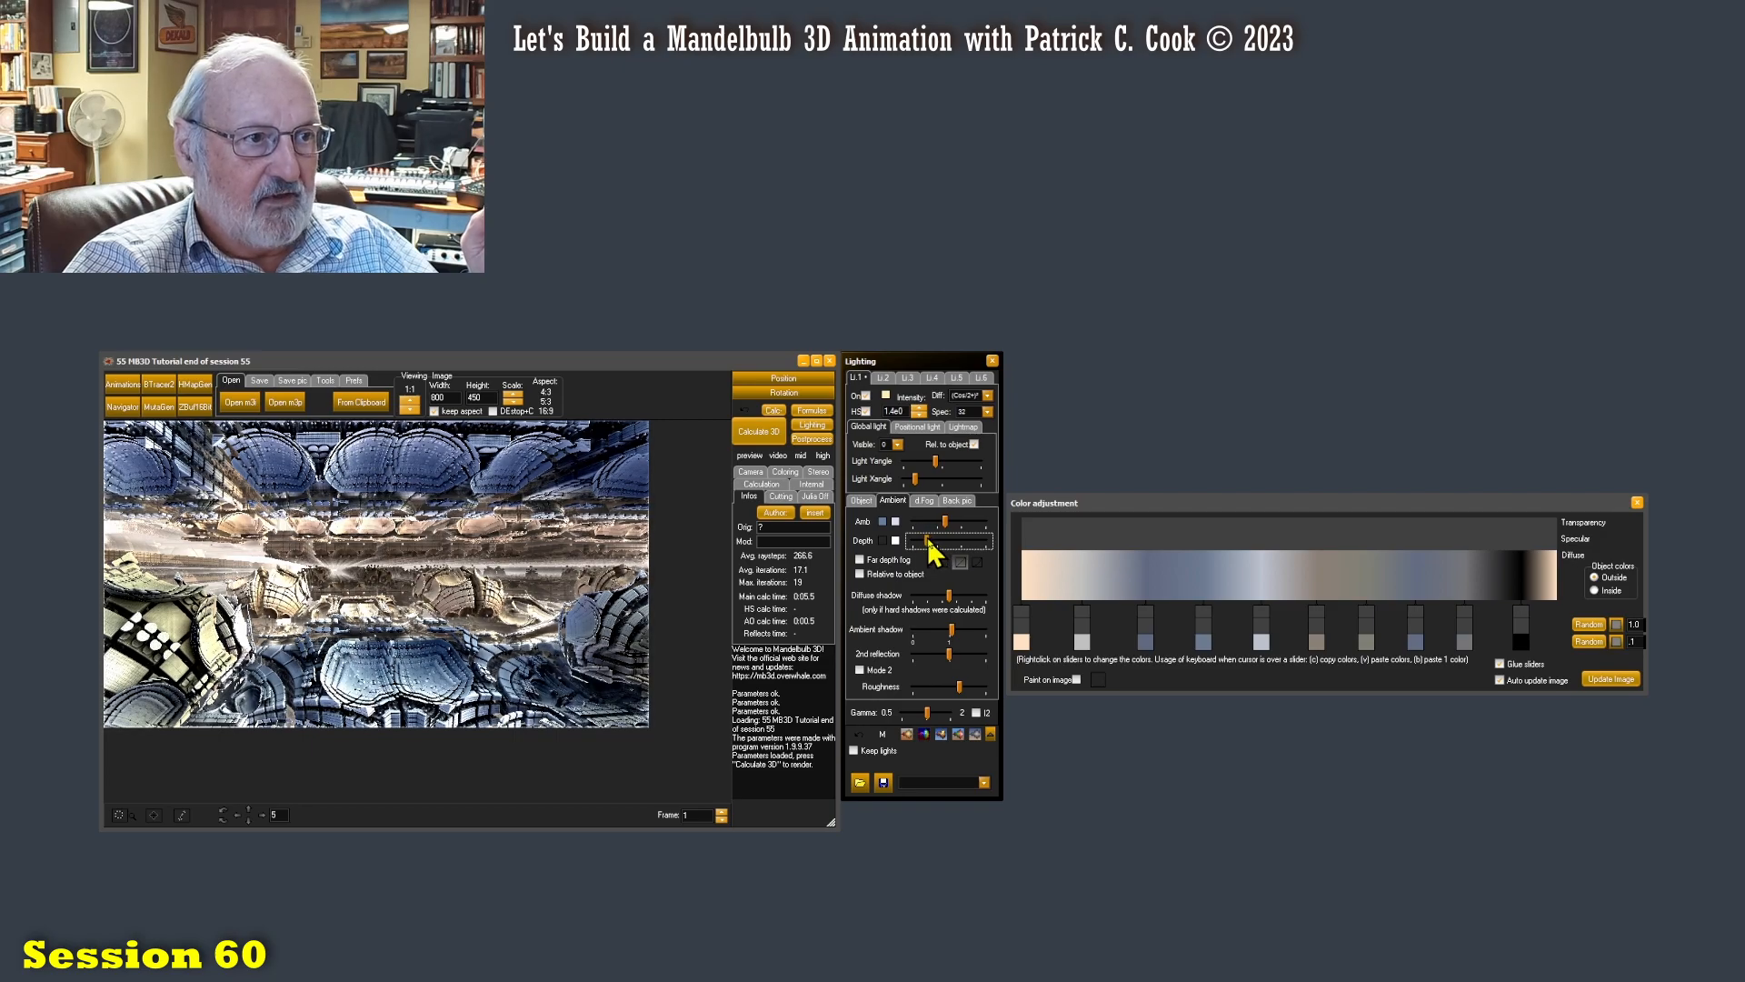
drag(953, 636, 965, 637)
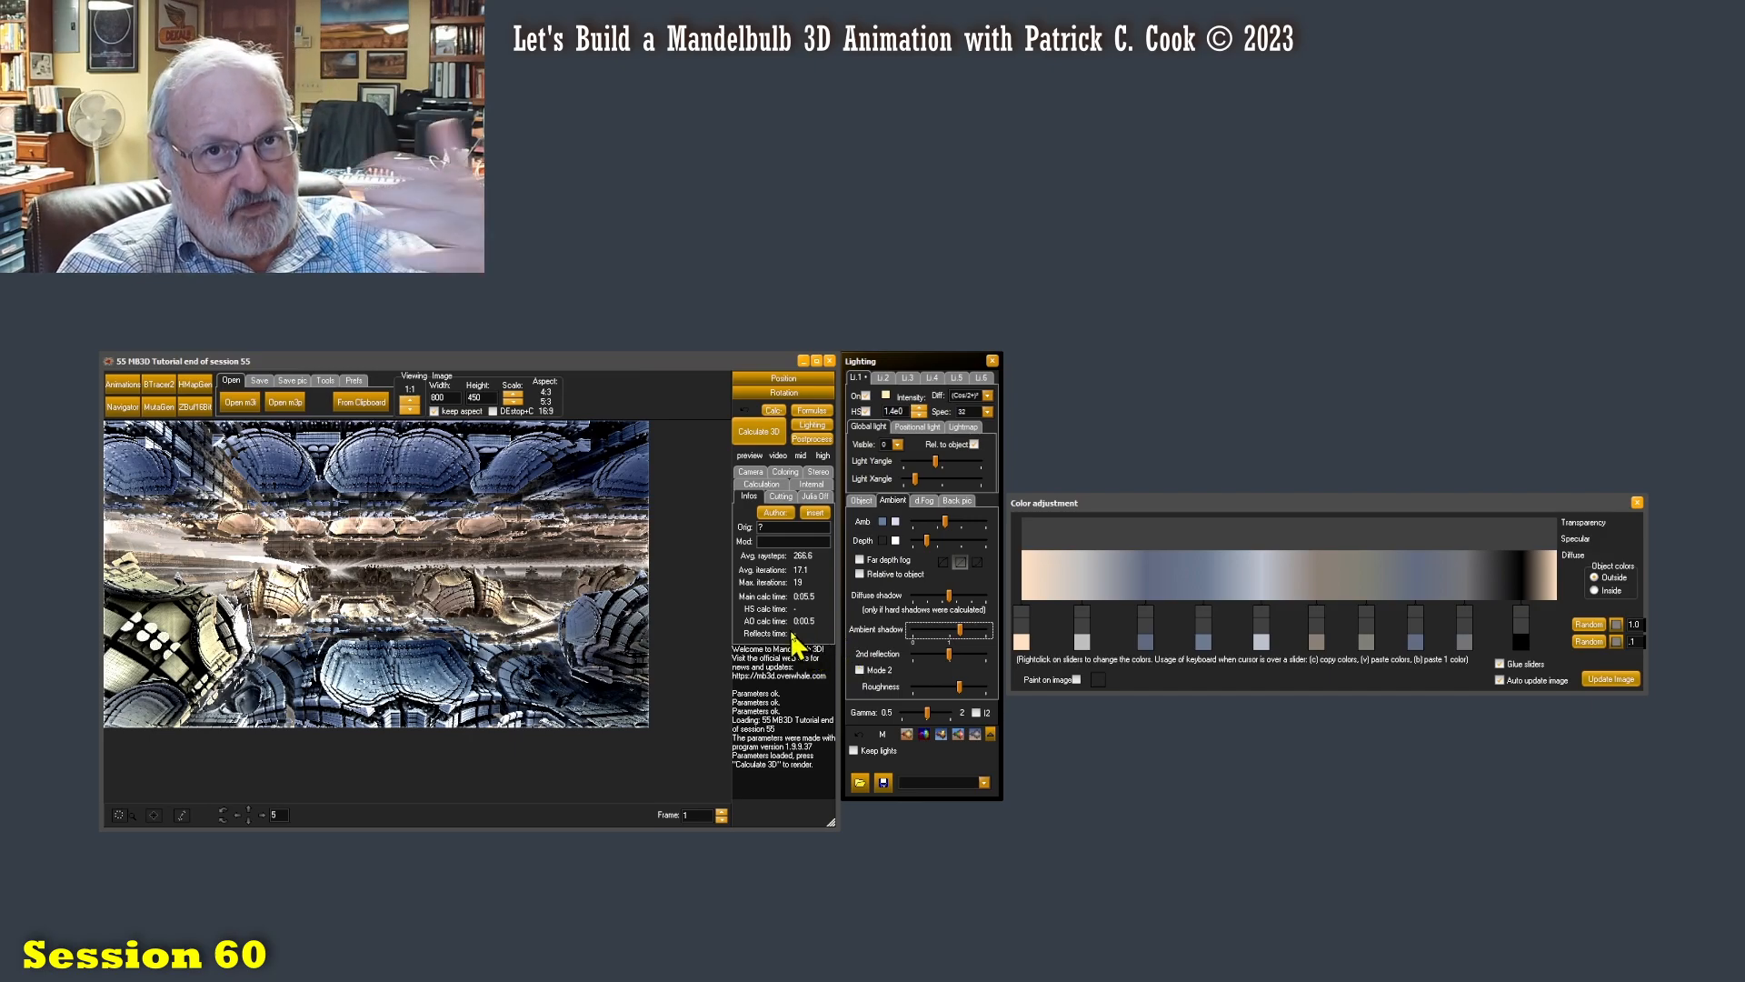
- Save the parameters in the MB3D Tutorial folder as an m3p file named "60 MB3D Tutorial at session 60"
click(260, 381)
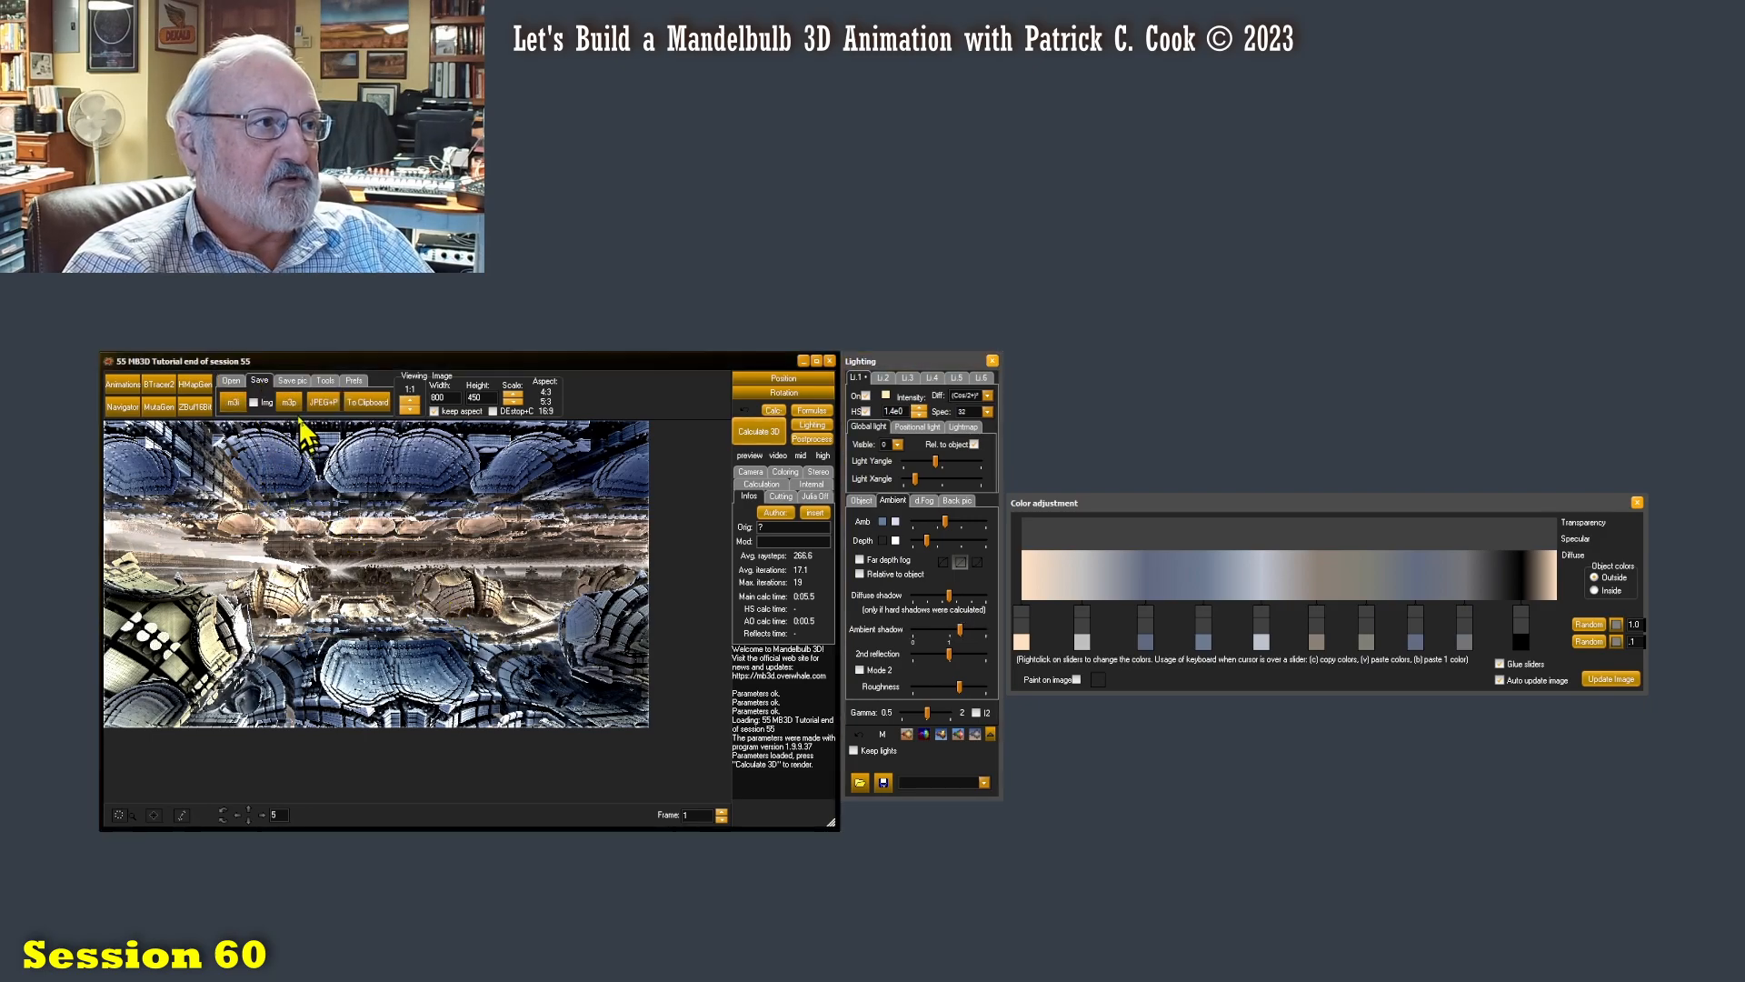
click(289, 403)
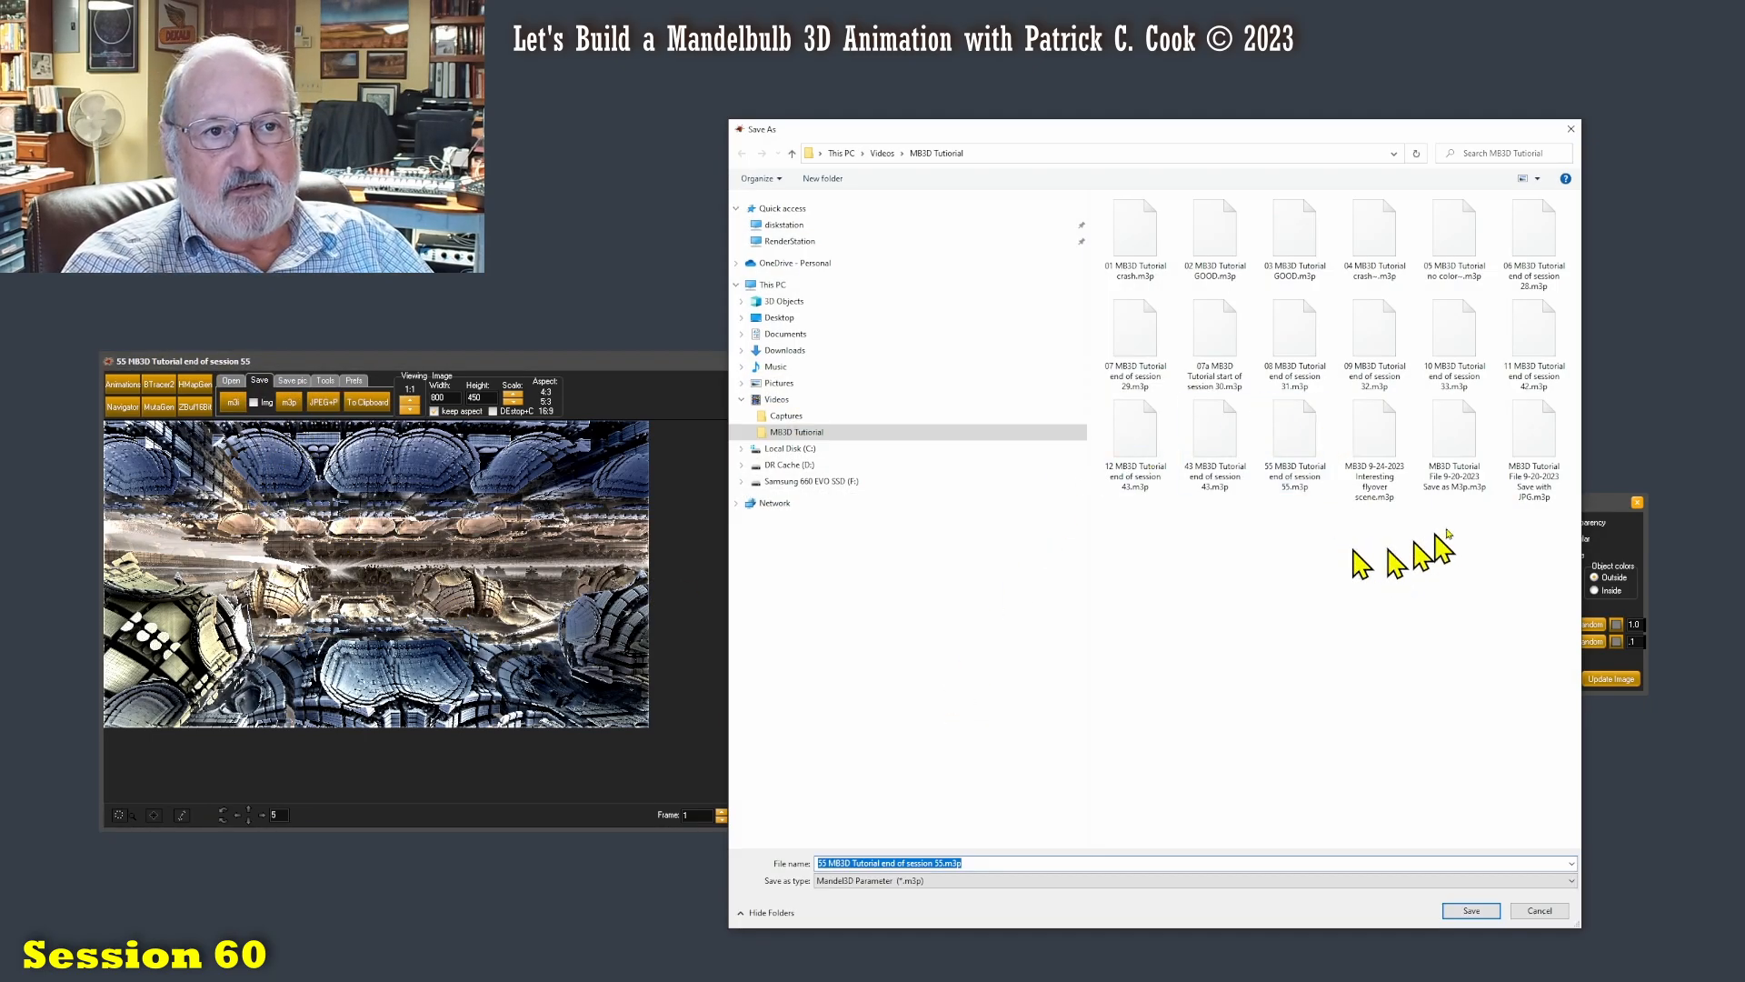
click(1281, 464)
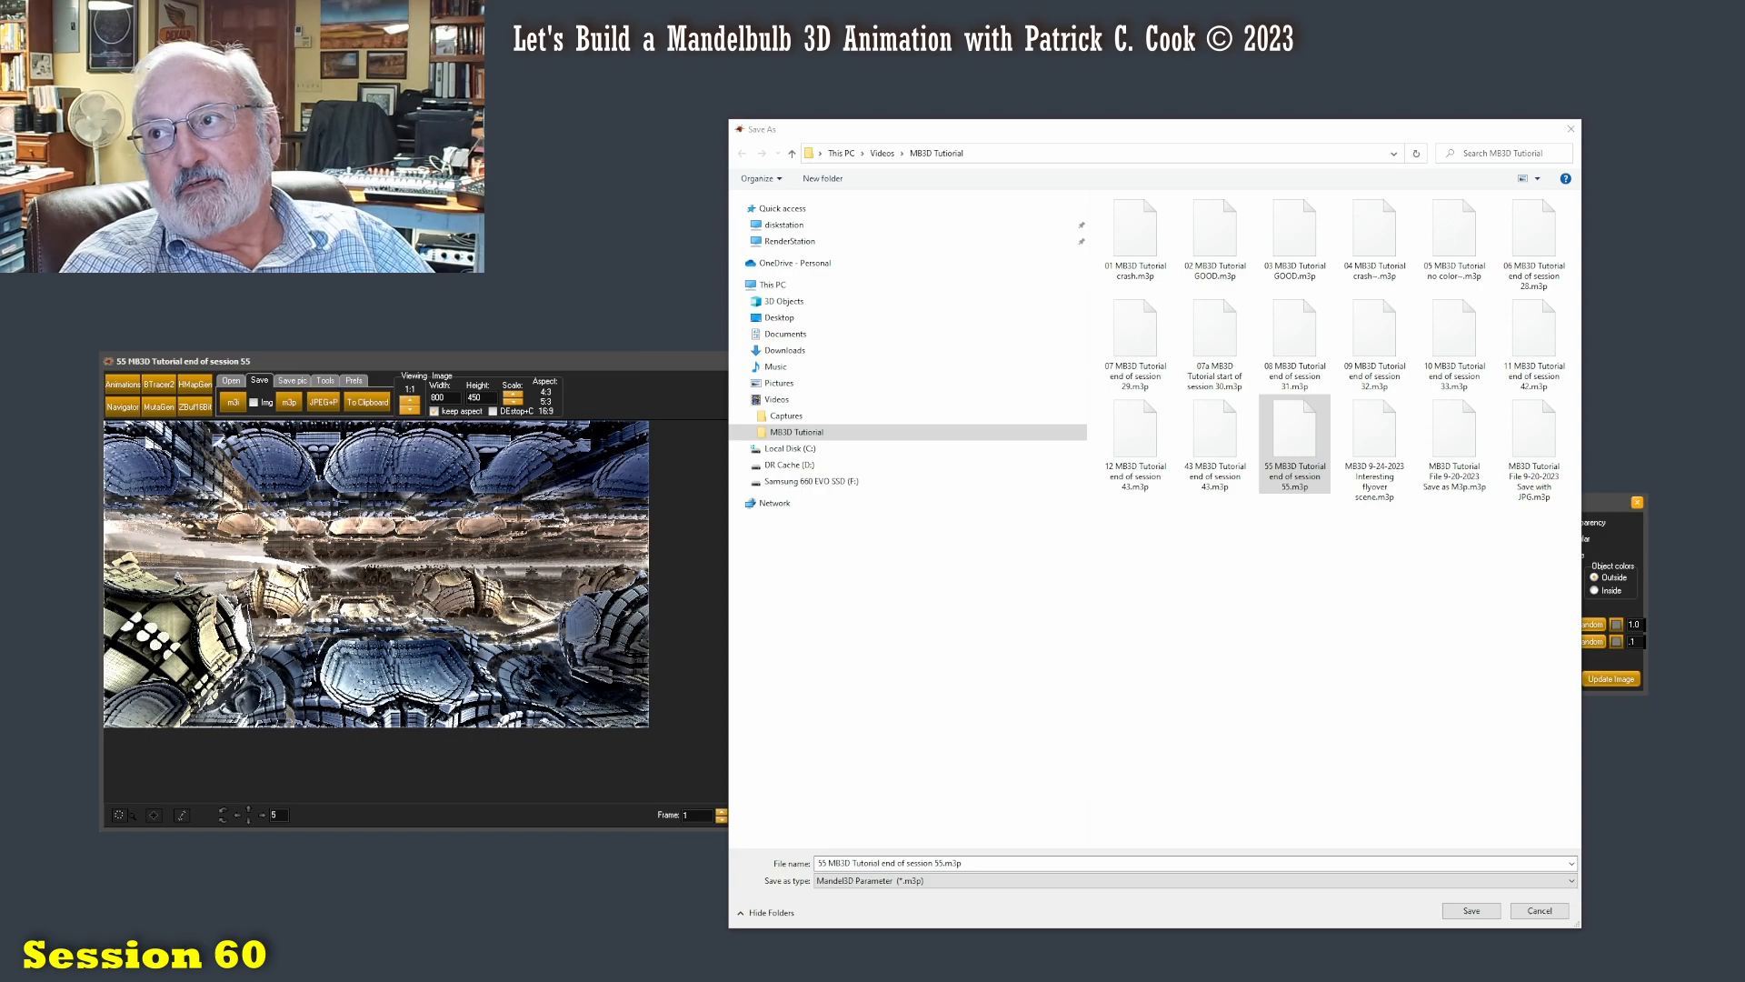
click(832, 866)
drag(829, 867, 807, 868)
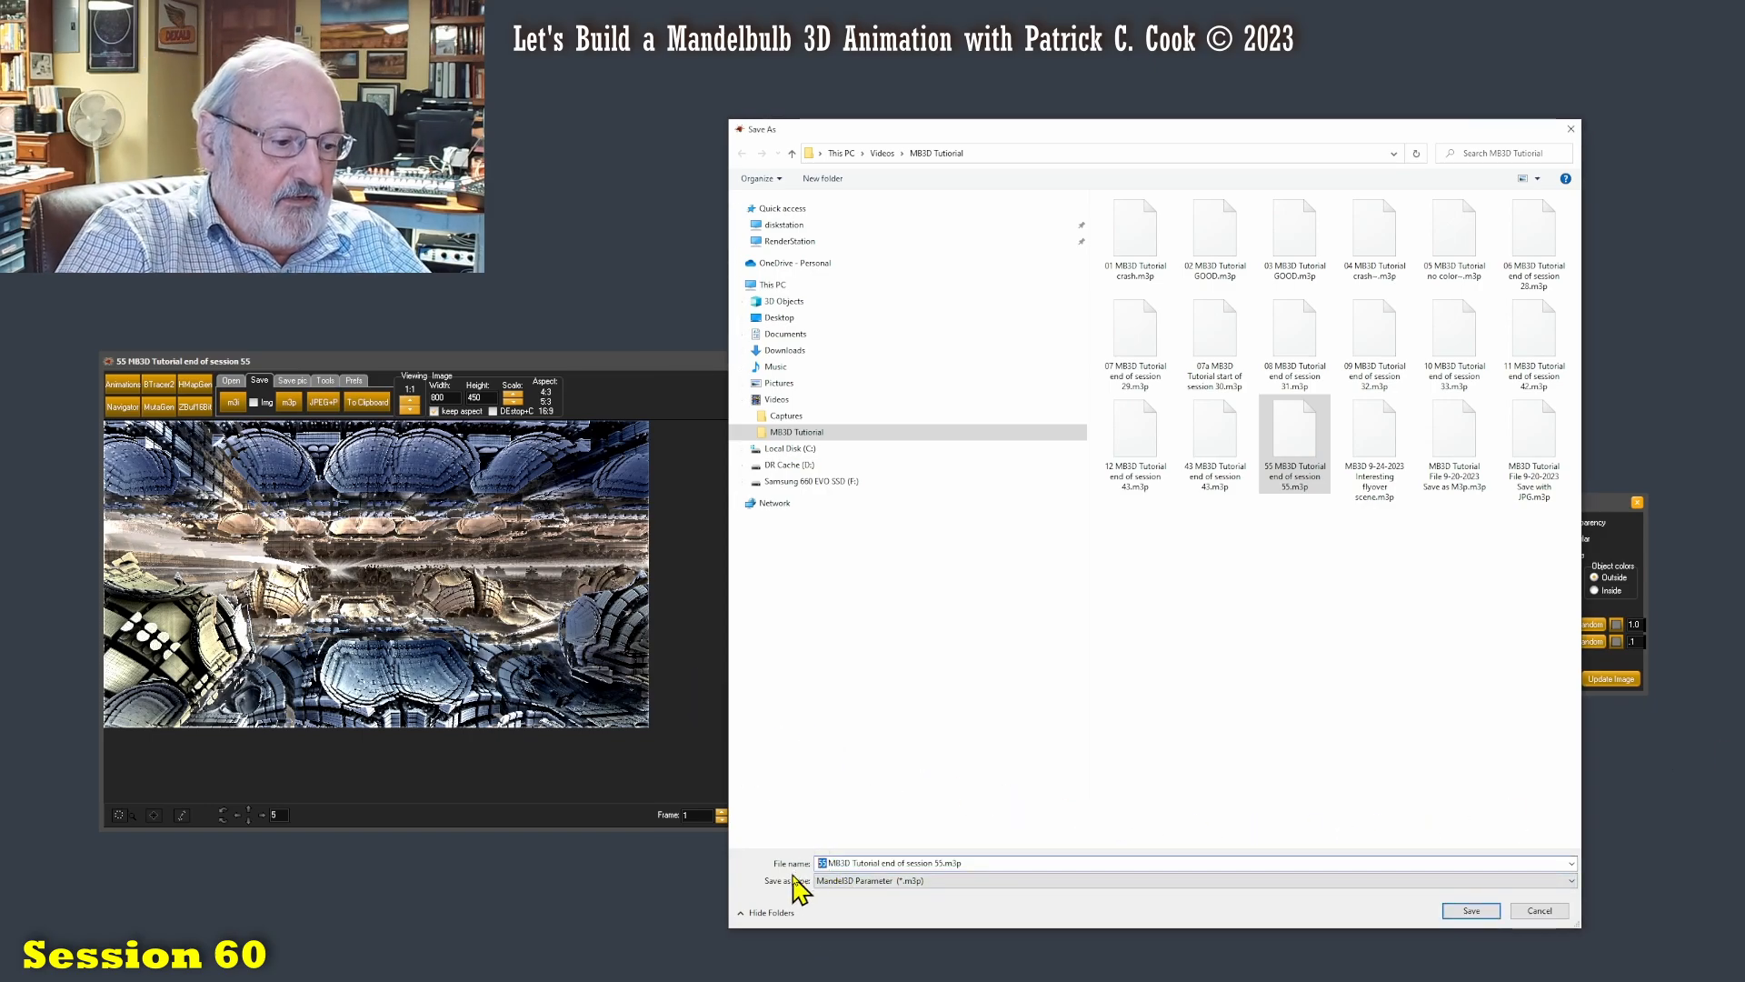
text(60)
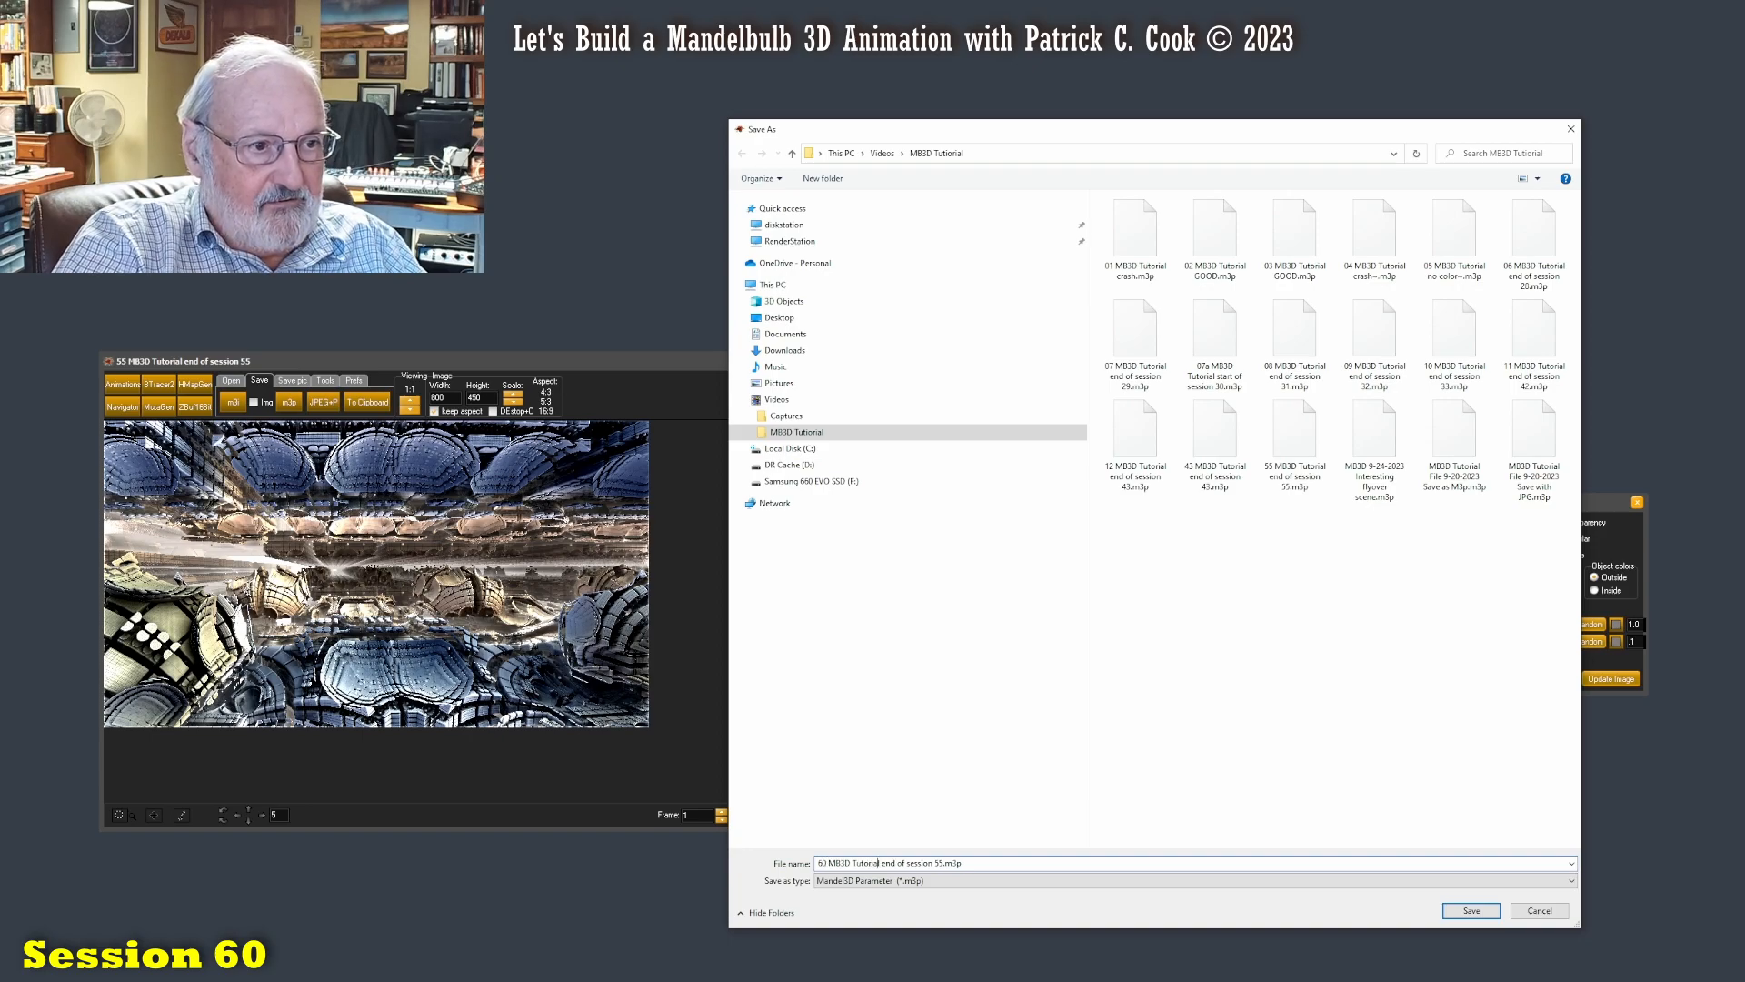
key(Delete)
key(Delete)
text(60)
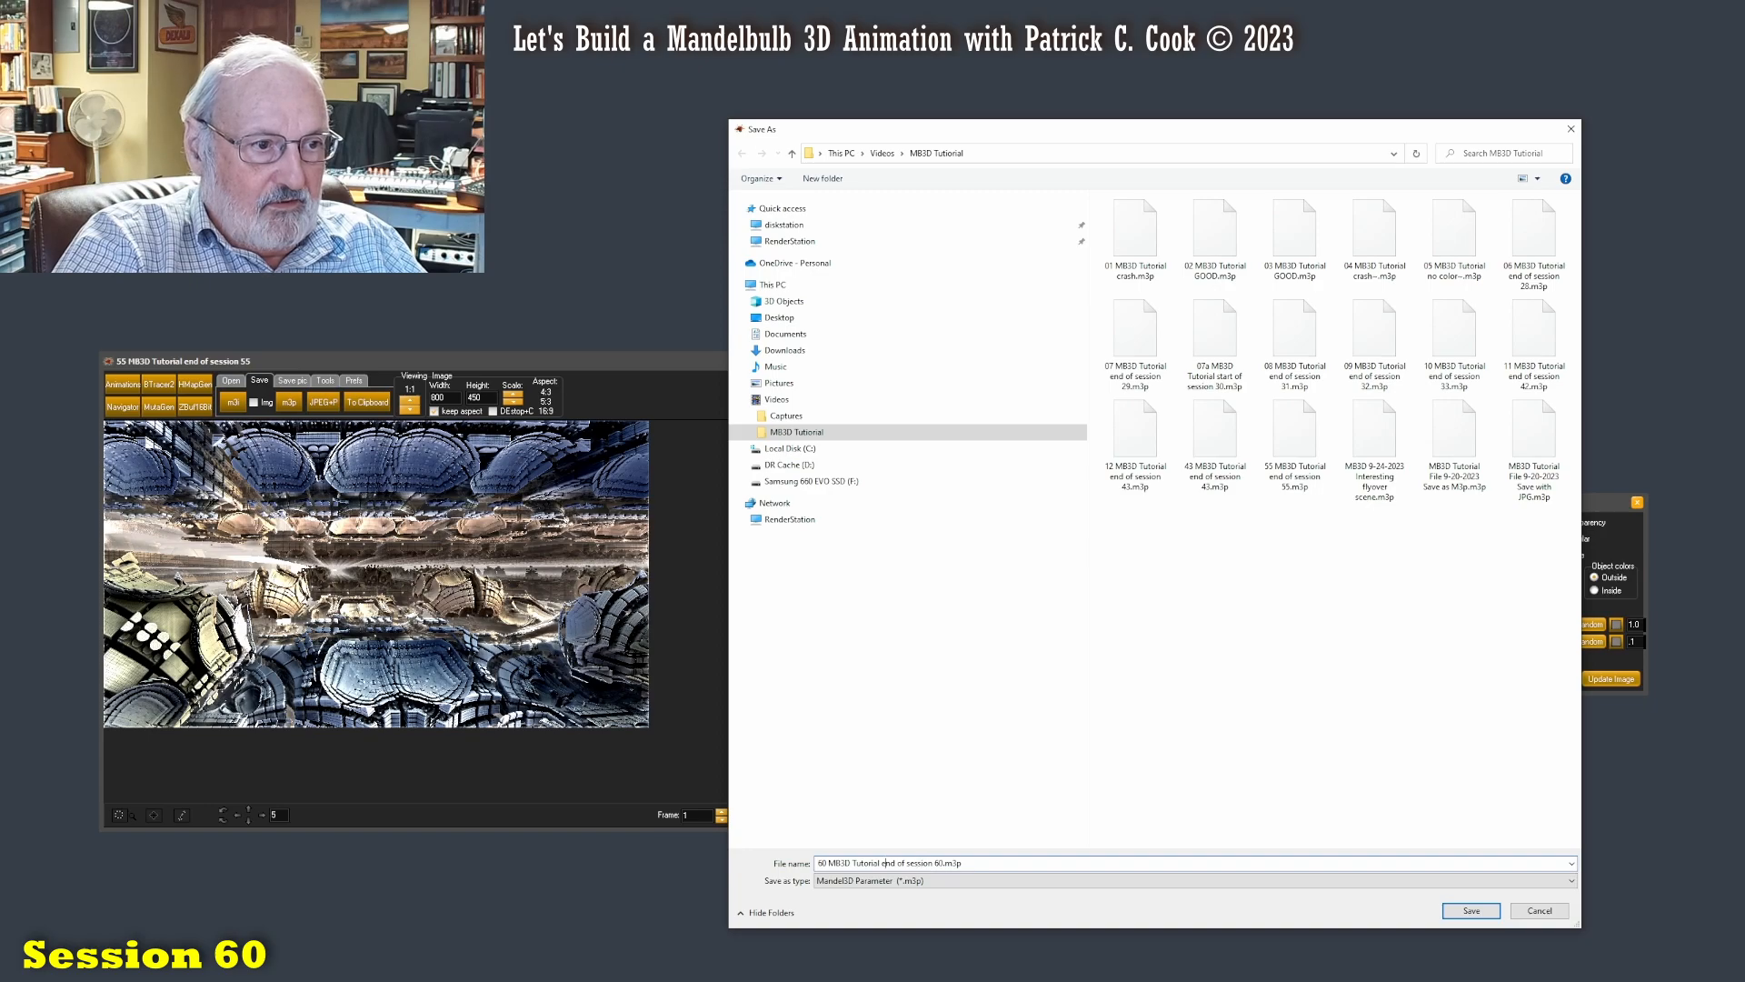
key(Delete)
key(Delete)
key(Delete)
key(Delete)
key(Delete)
key(Delete)
key(Delete)
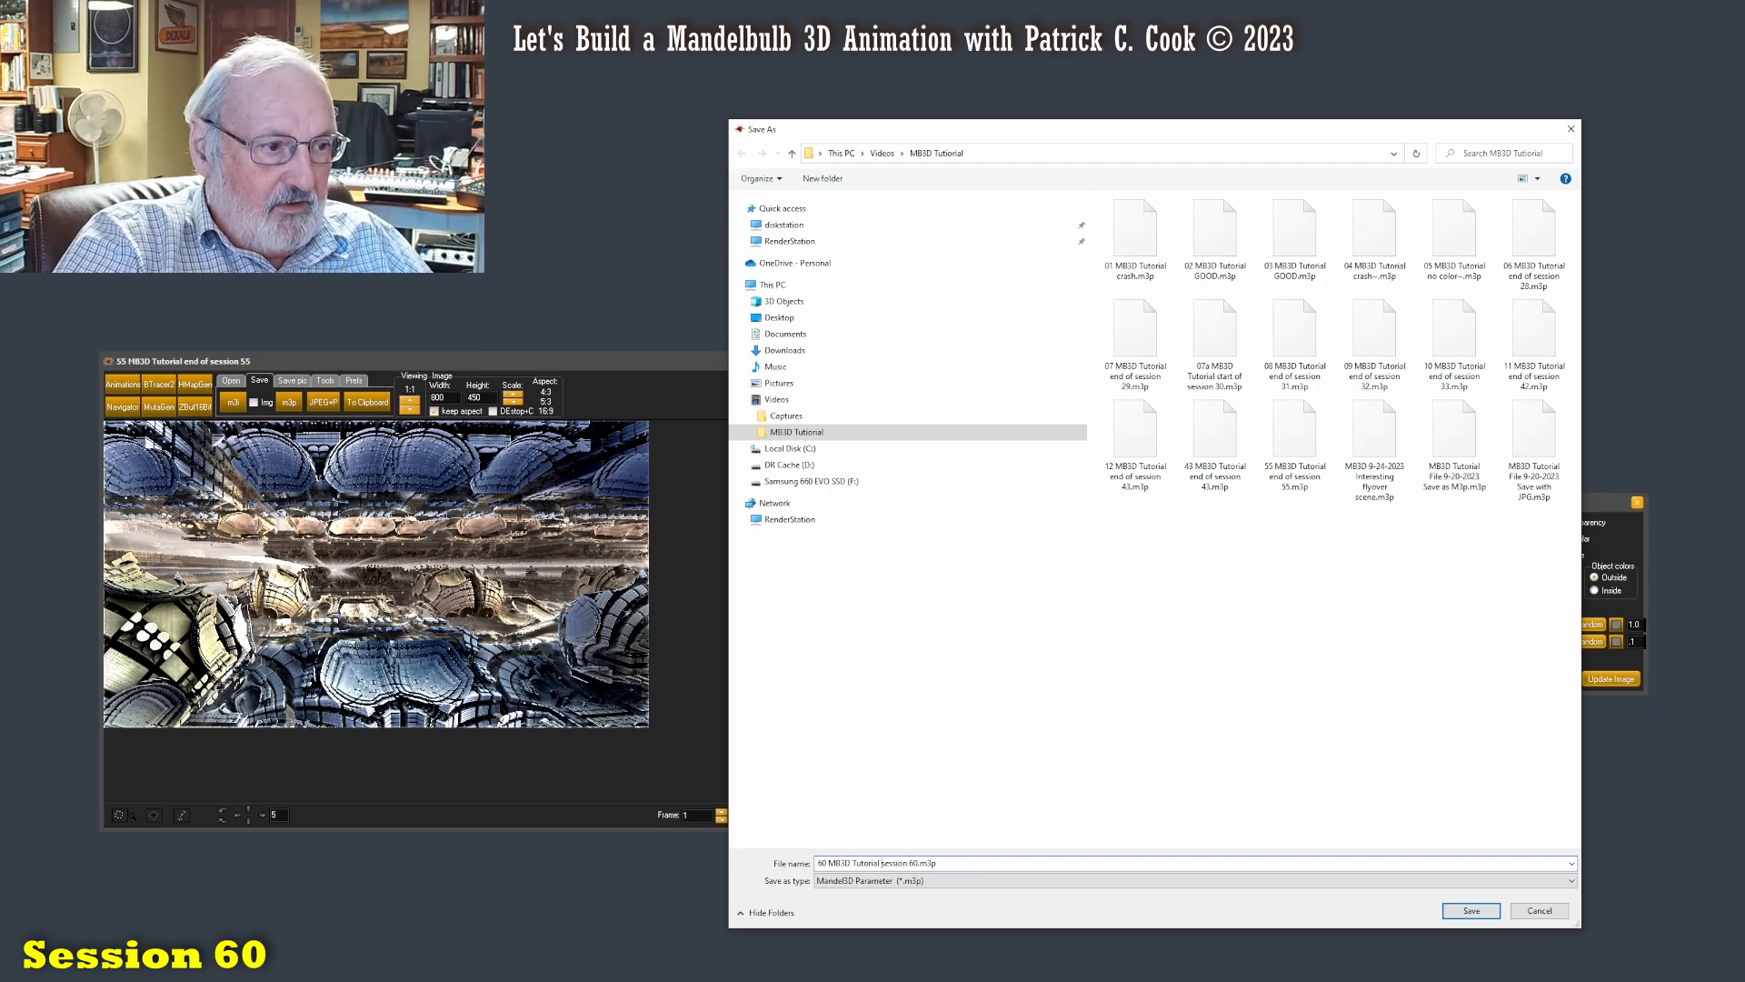
text(at)
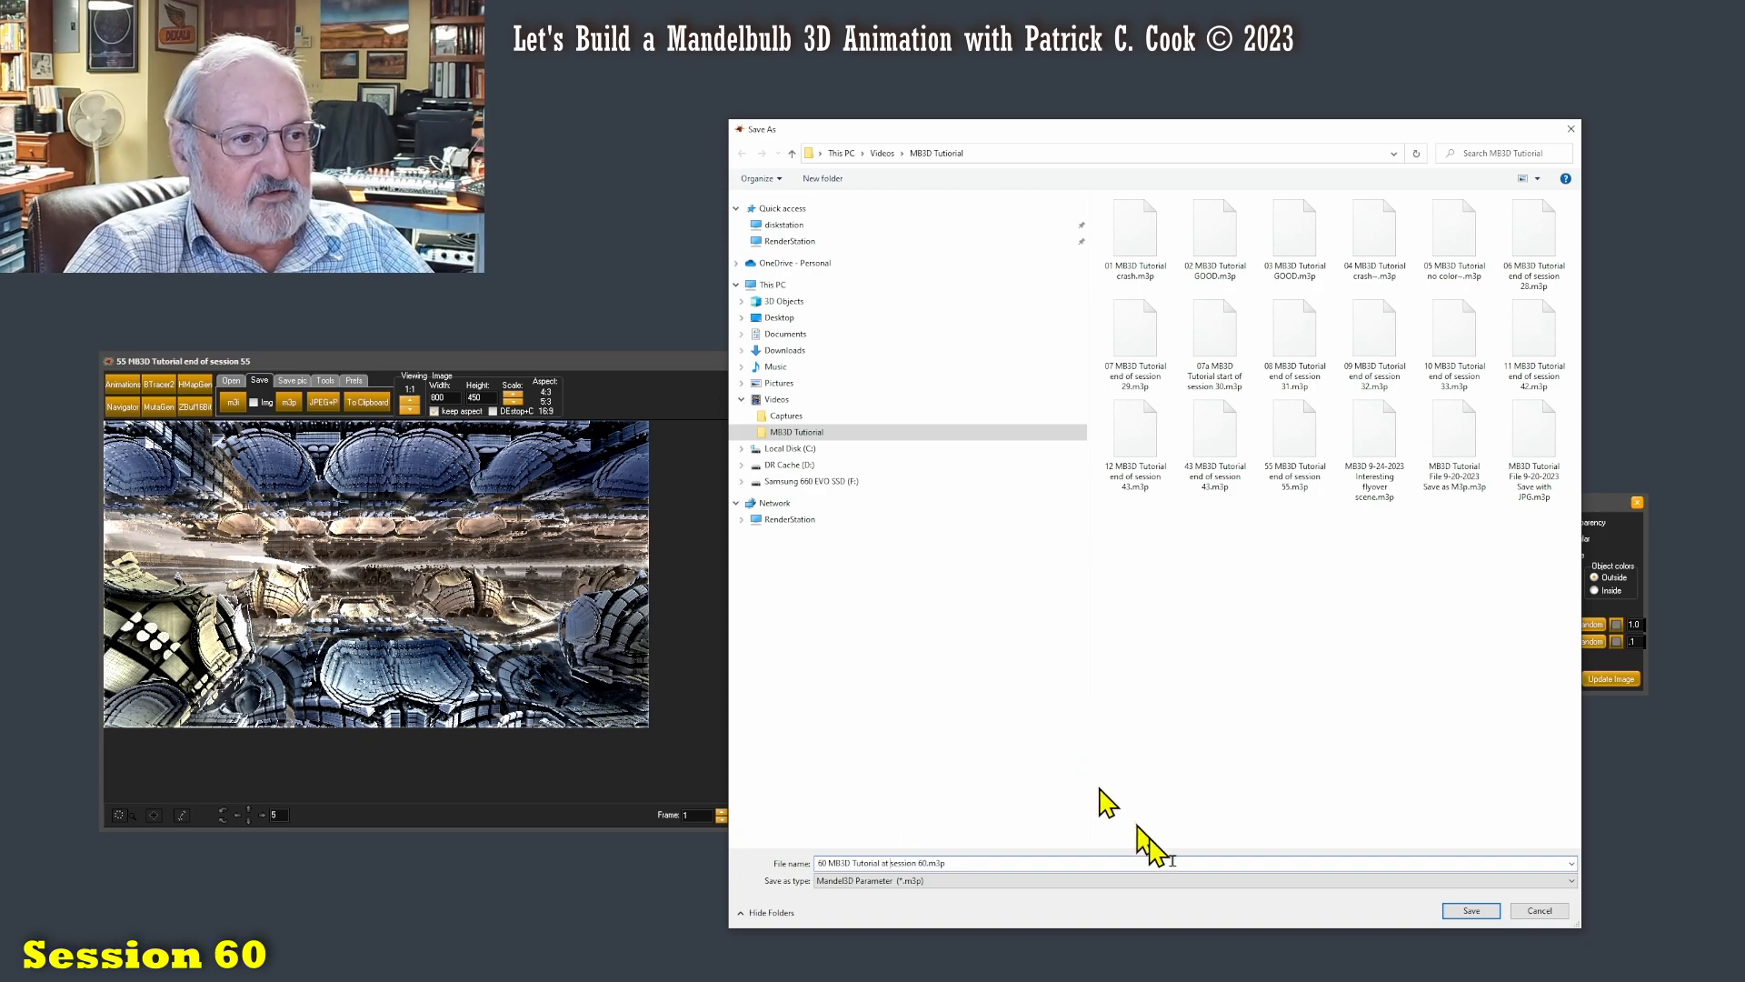
click(1471, 911)
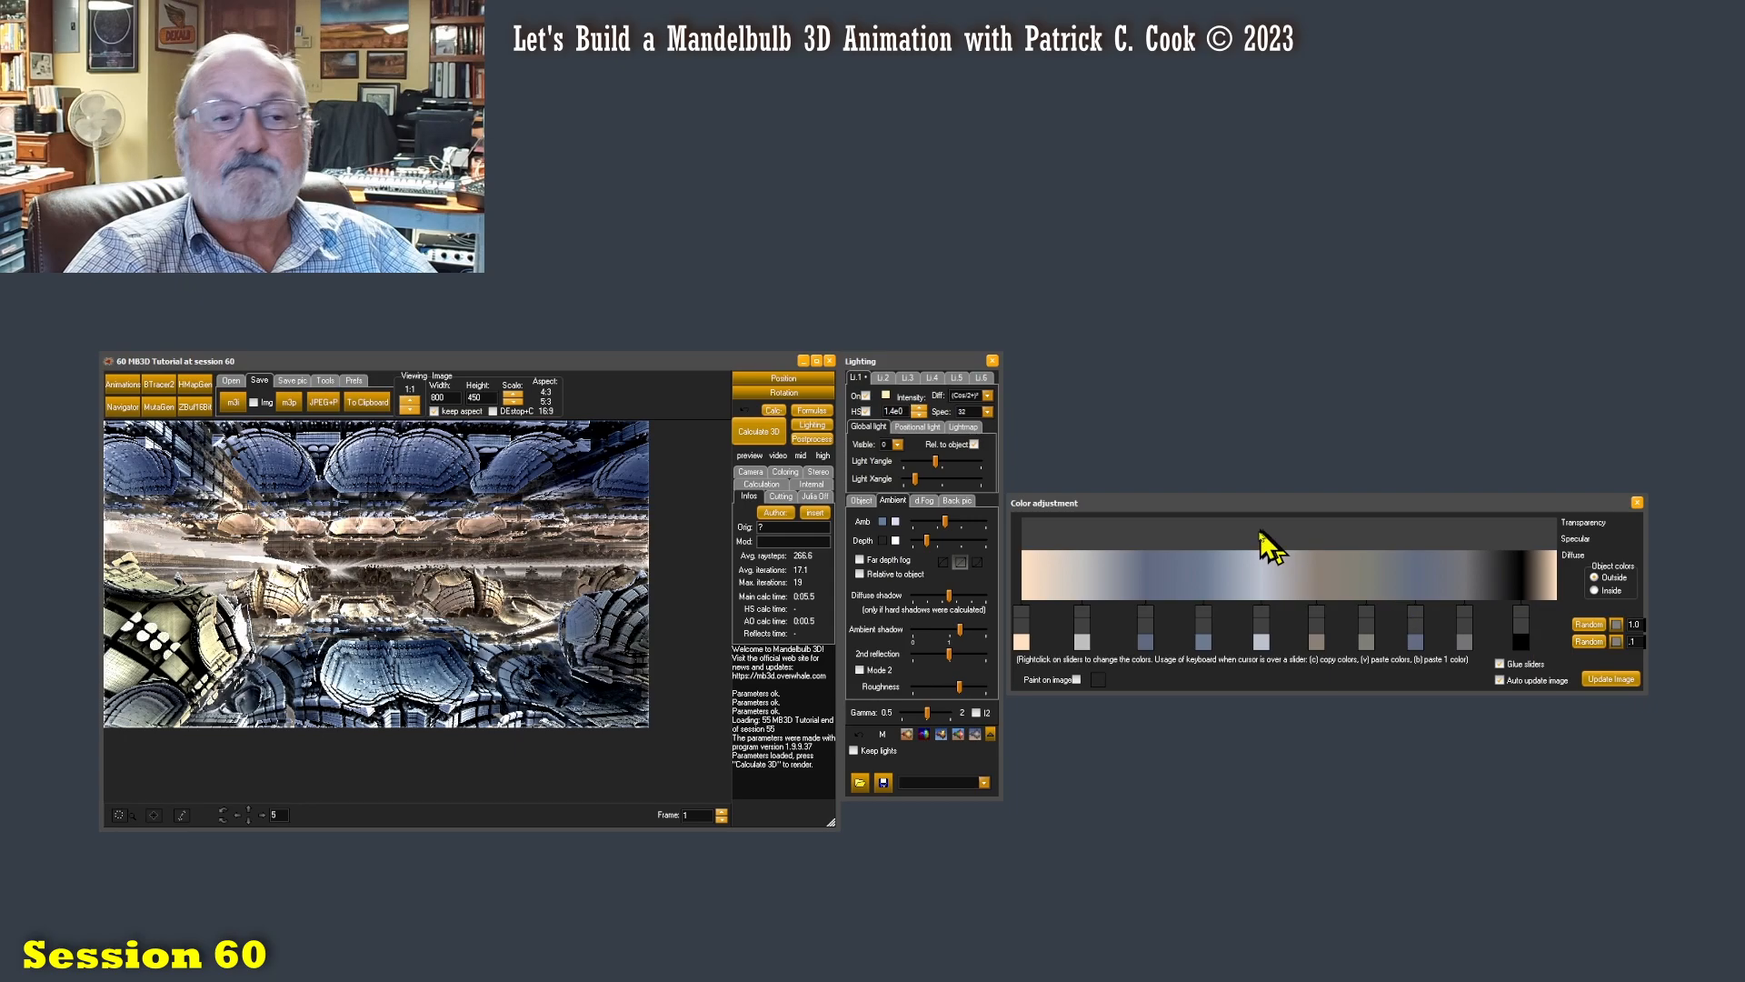
- Replace the Color adjustment window with the Navigator, load the current parameters into it and brighten its preview
click(1638, 501)
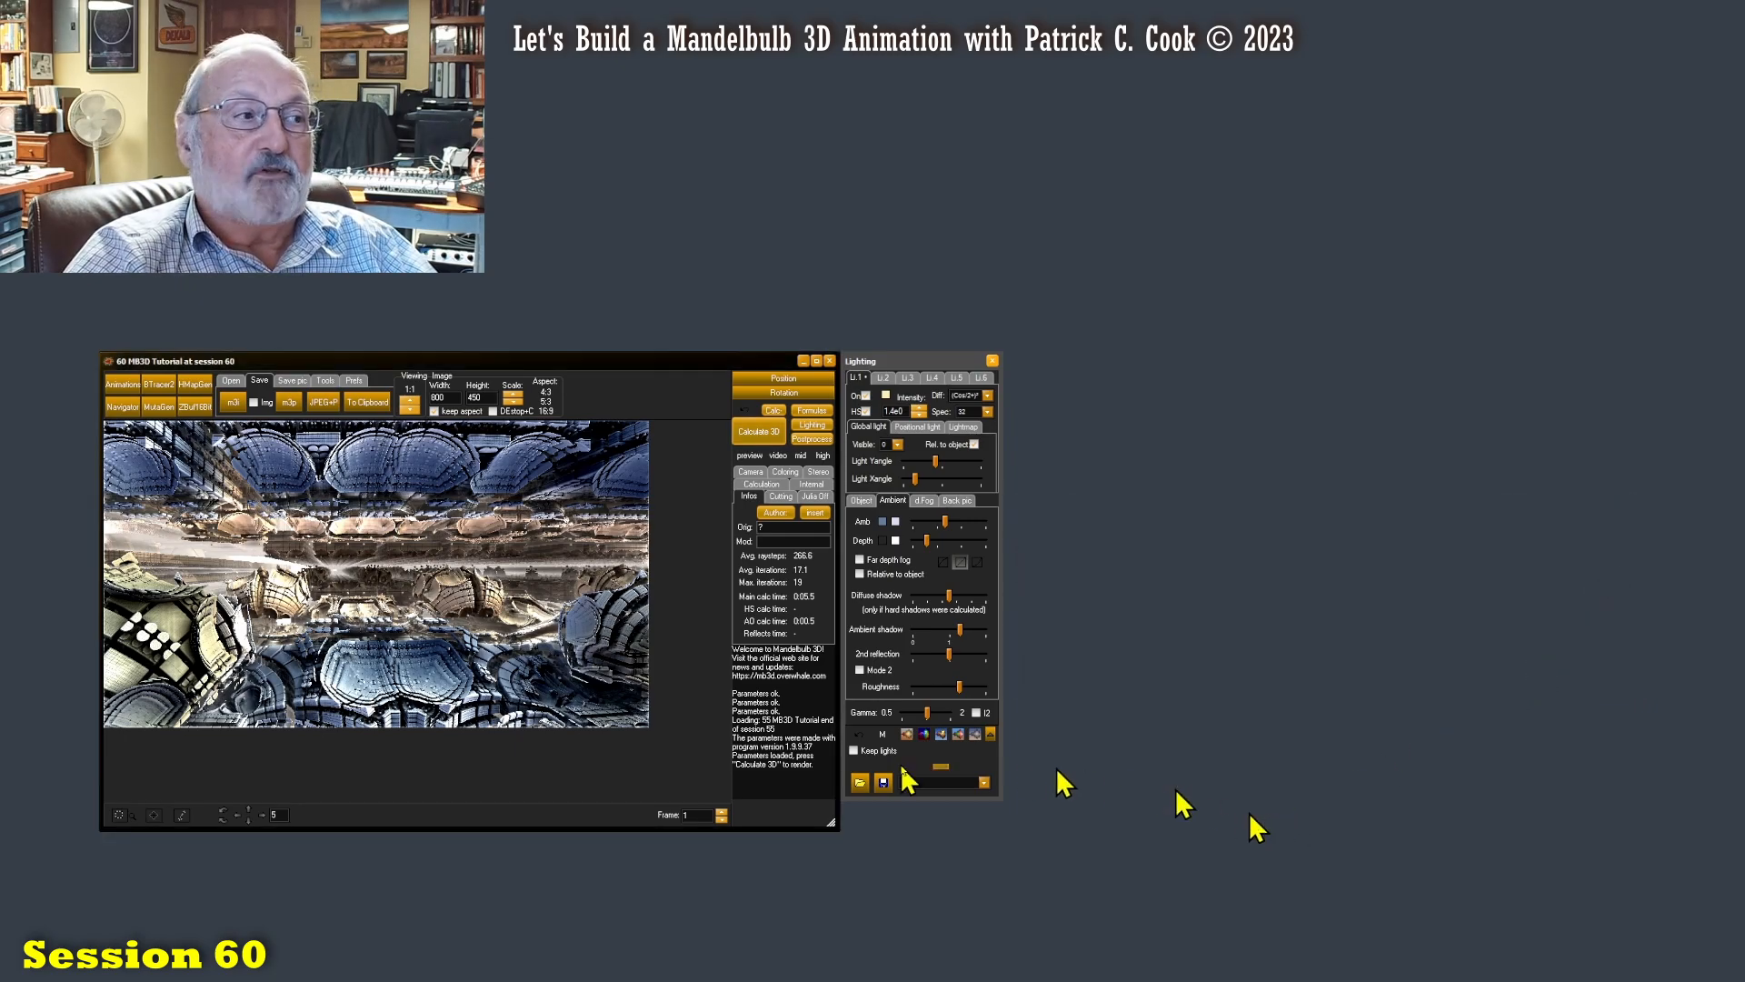
click(123, 407)
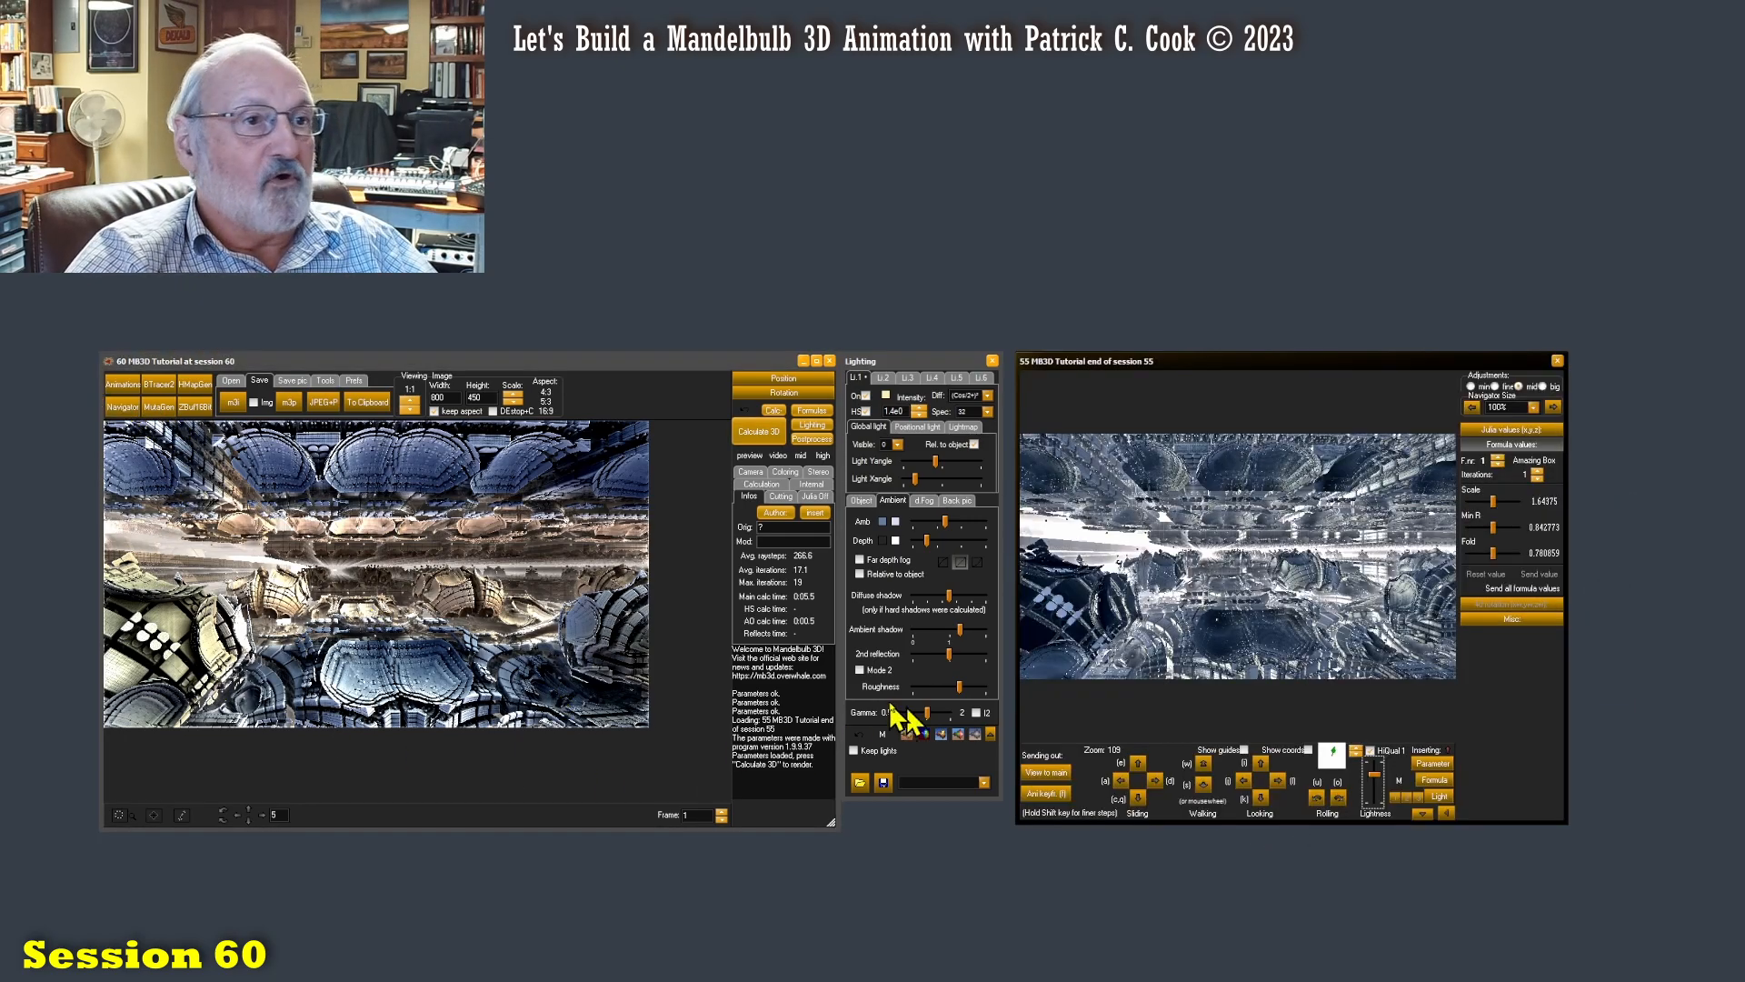
click(1432, 766)
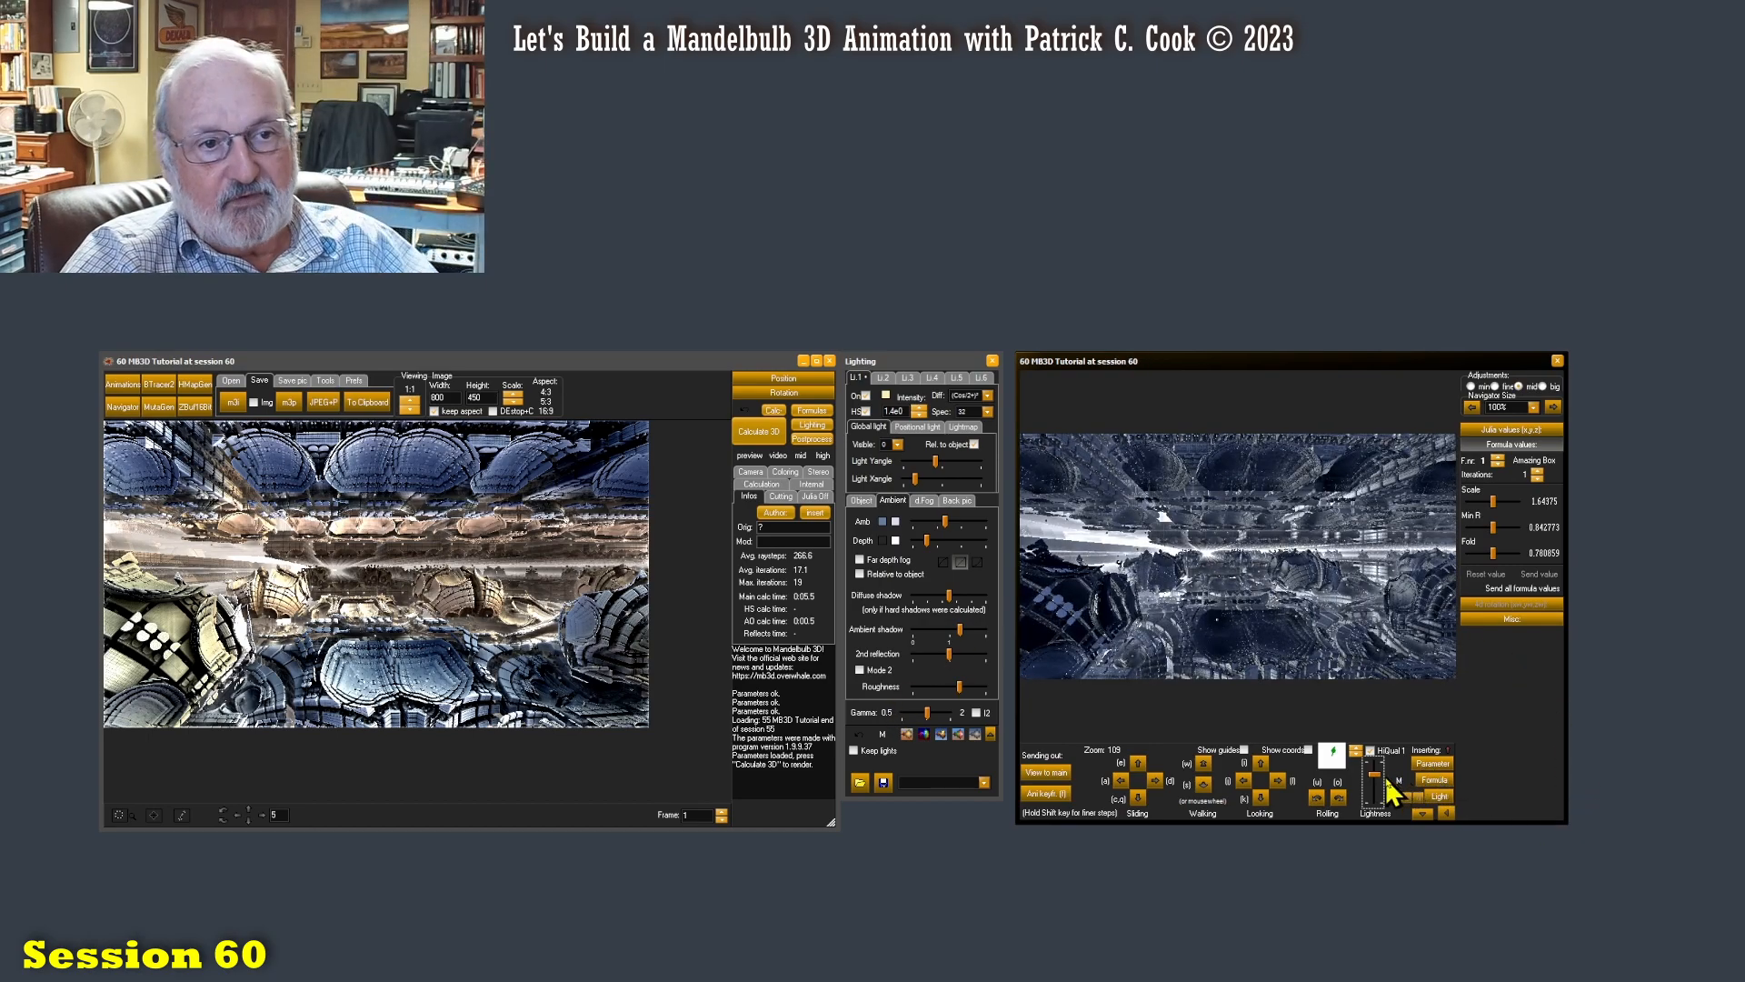
drag(1375, 774, 1380, 773)
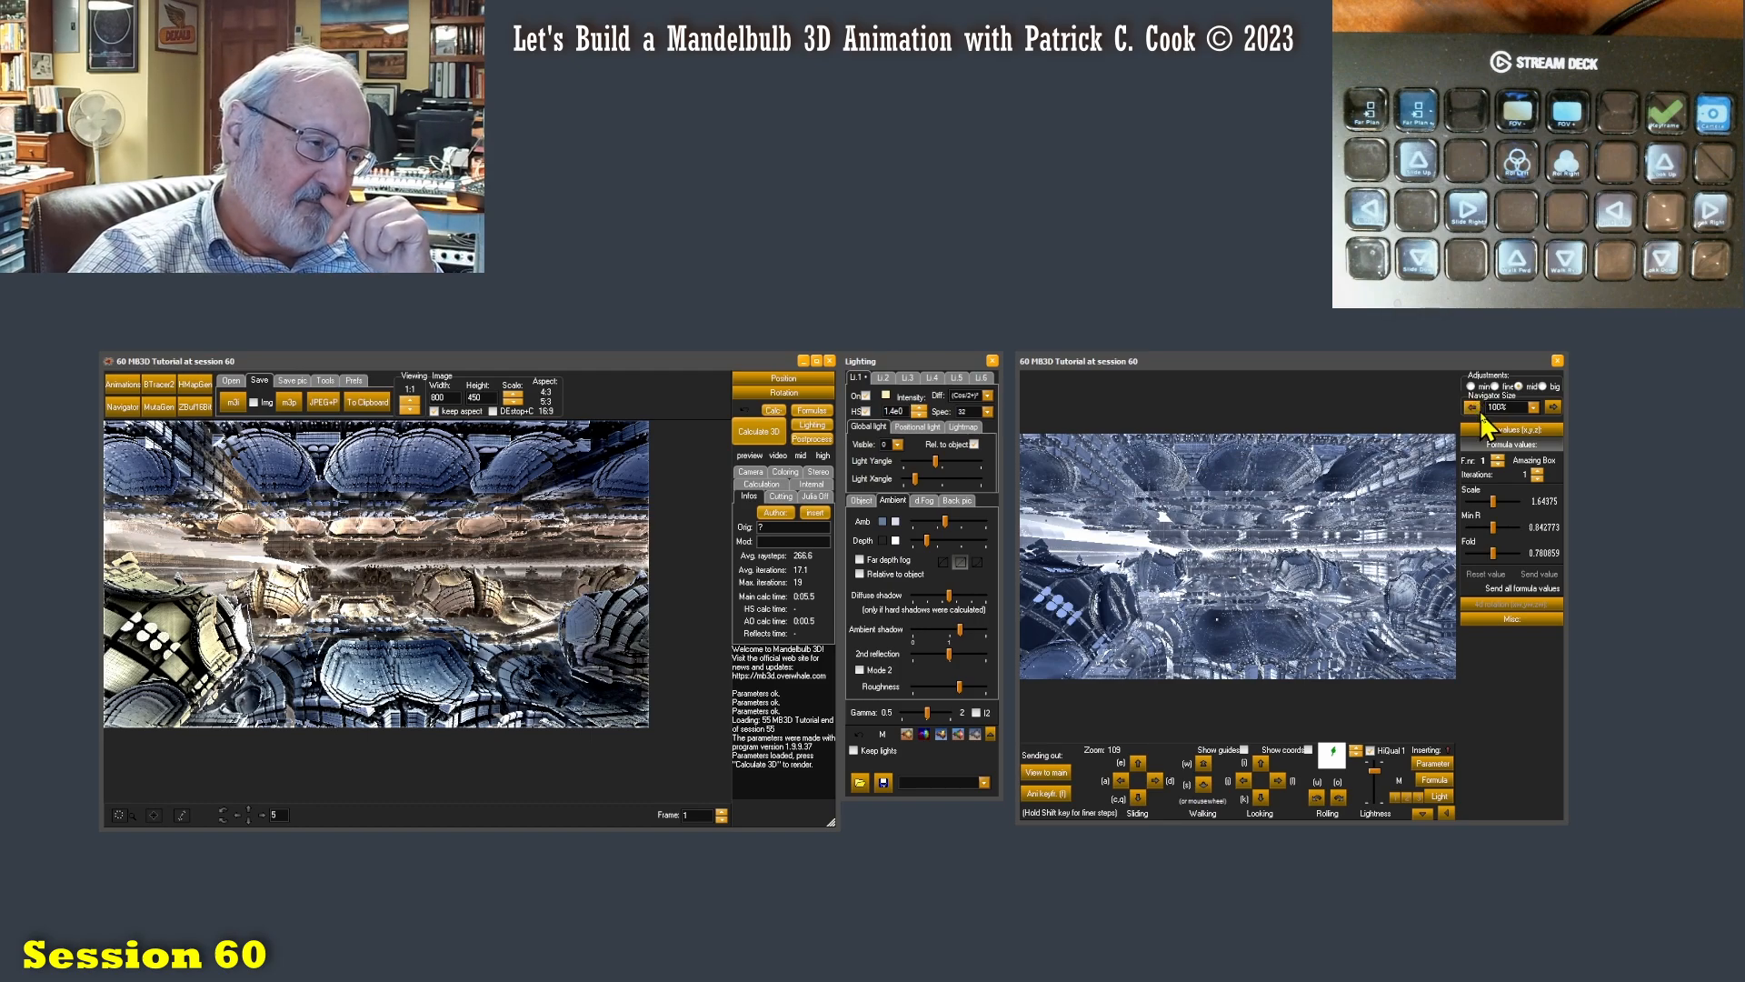
- Capture a rectangular snip of the main rendered image with Snipping Tool and set its window aside below the other windows
click(567, 364)
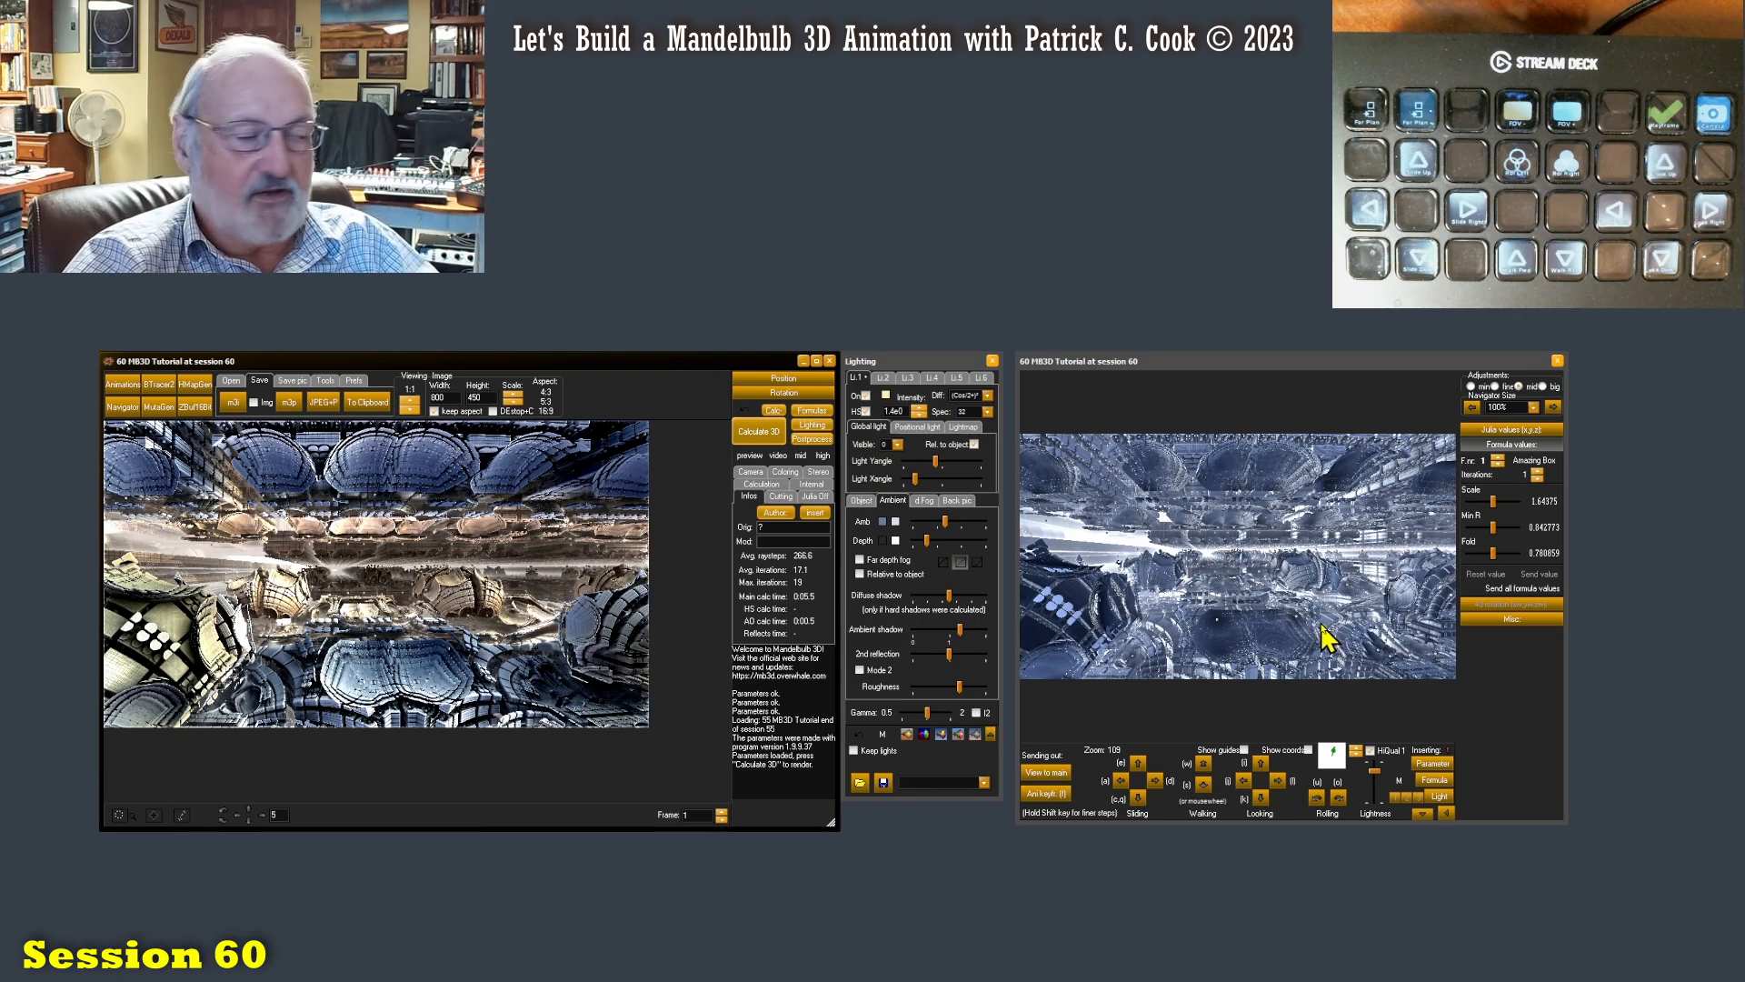
click(1325, 359)
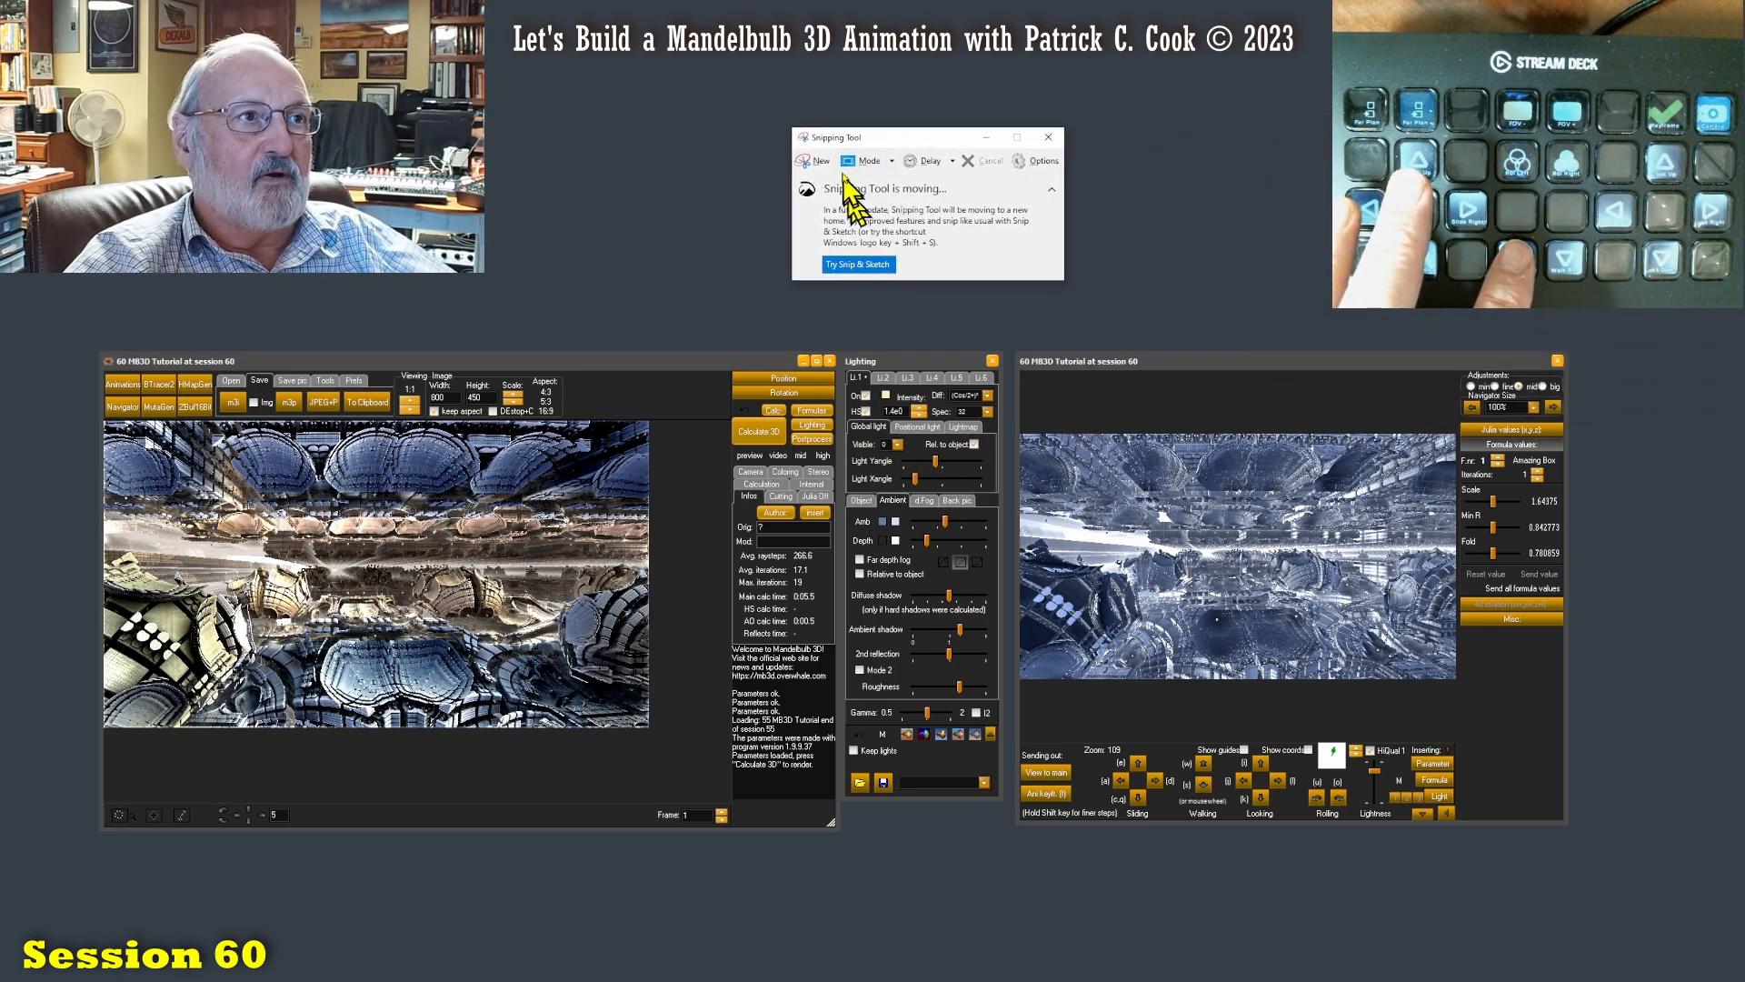
click(889, 161)
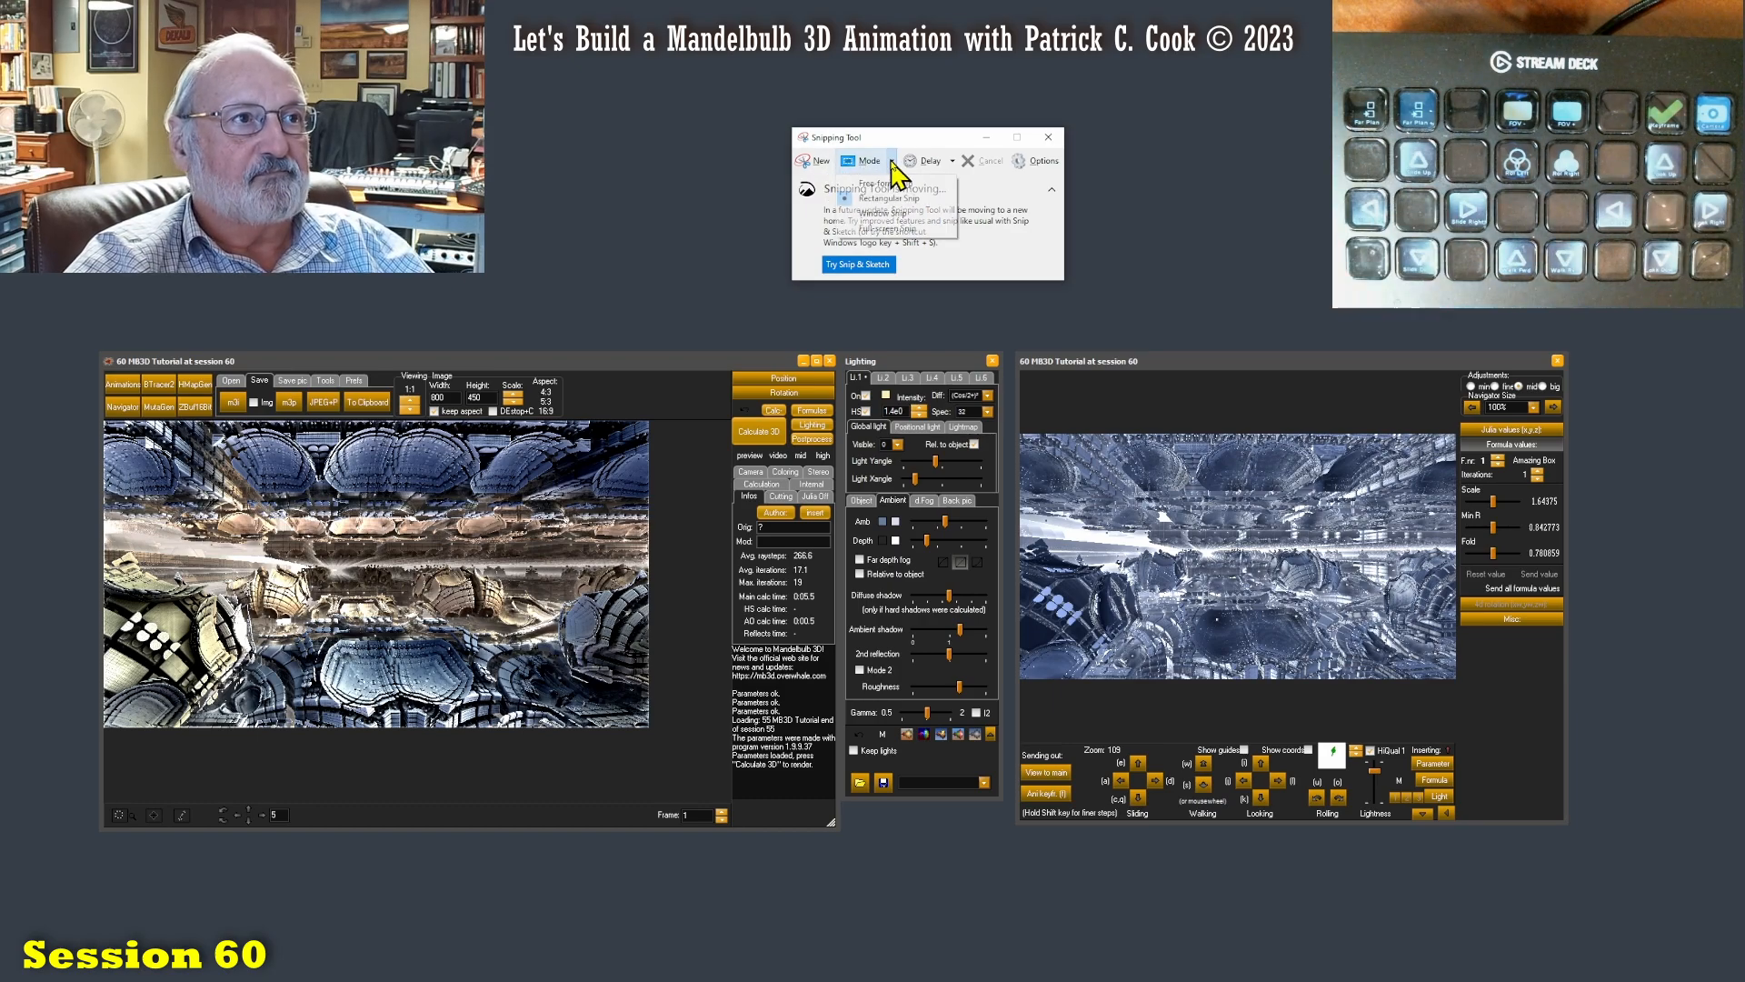
click(877, 199)
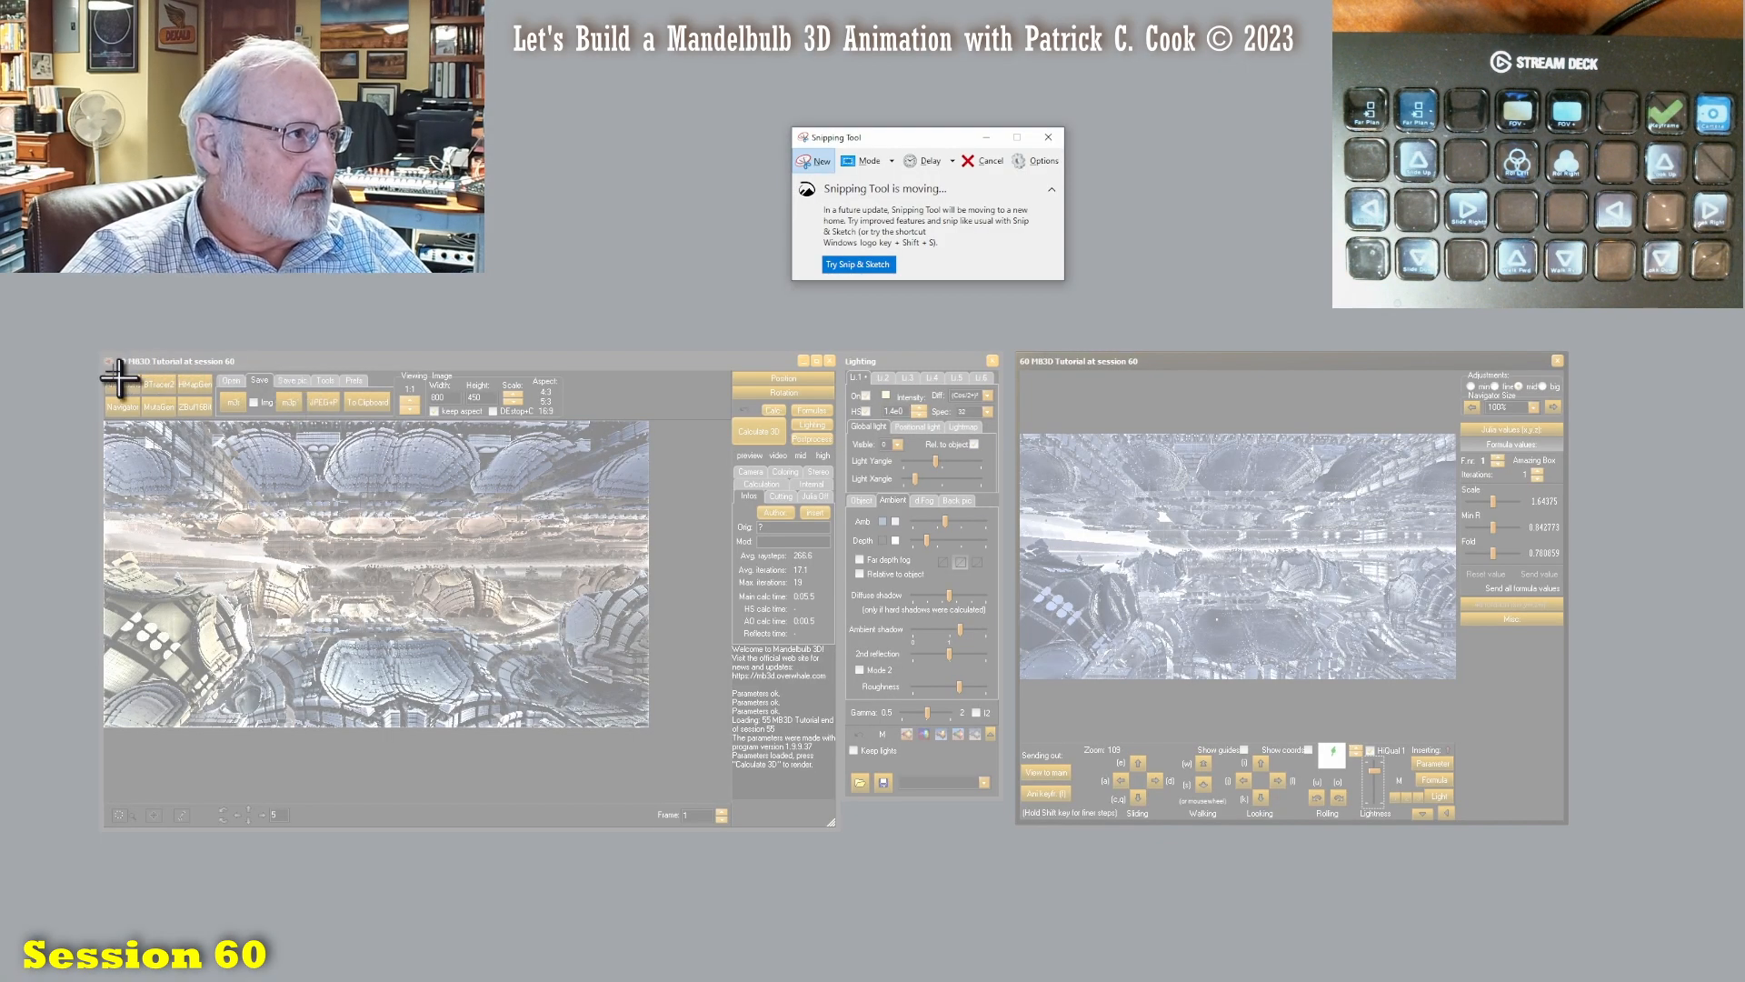
drag(94, 412, 670, 737)
drag(587, 289, 1071, 855)
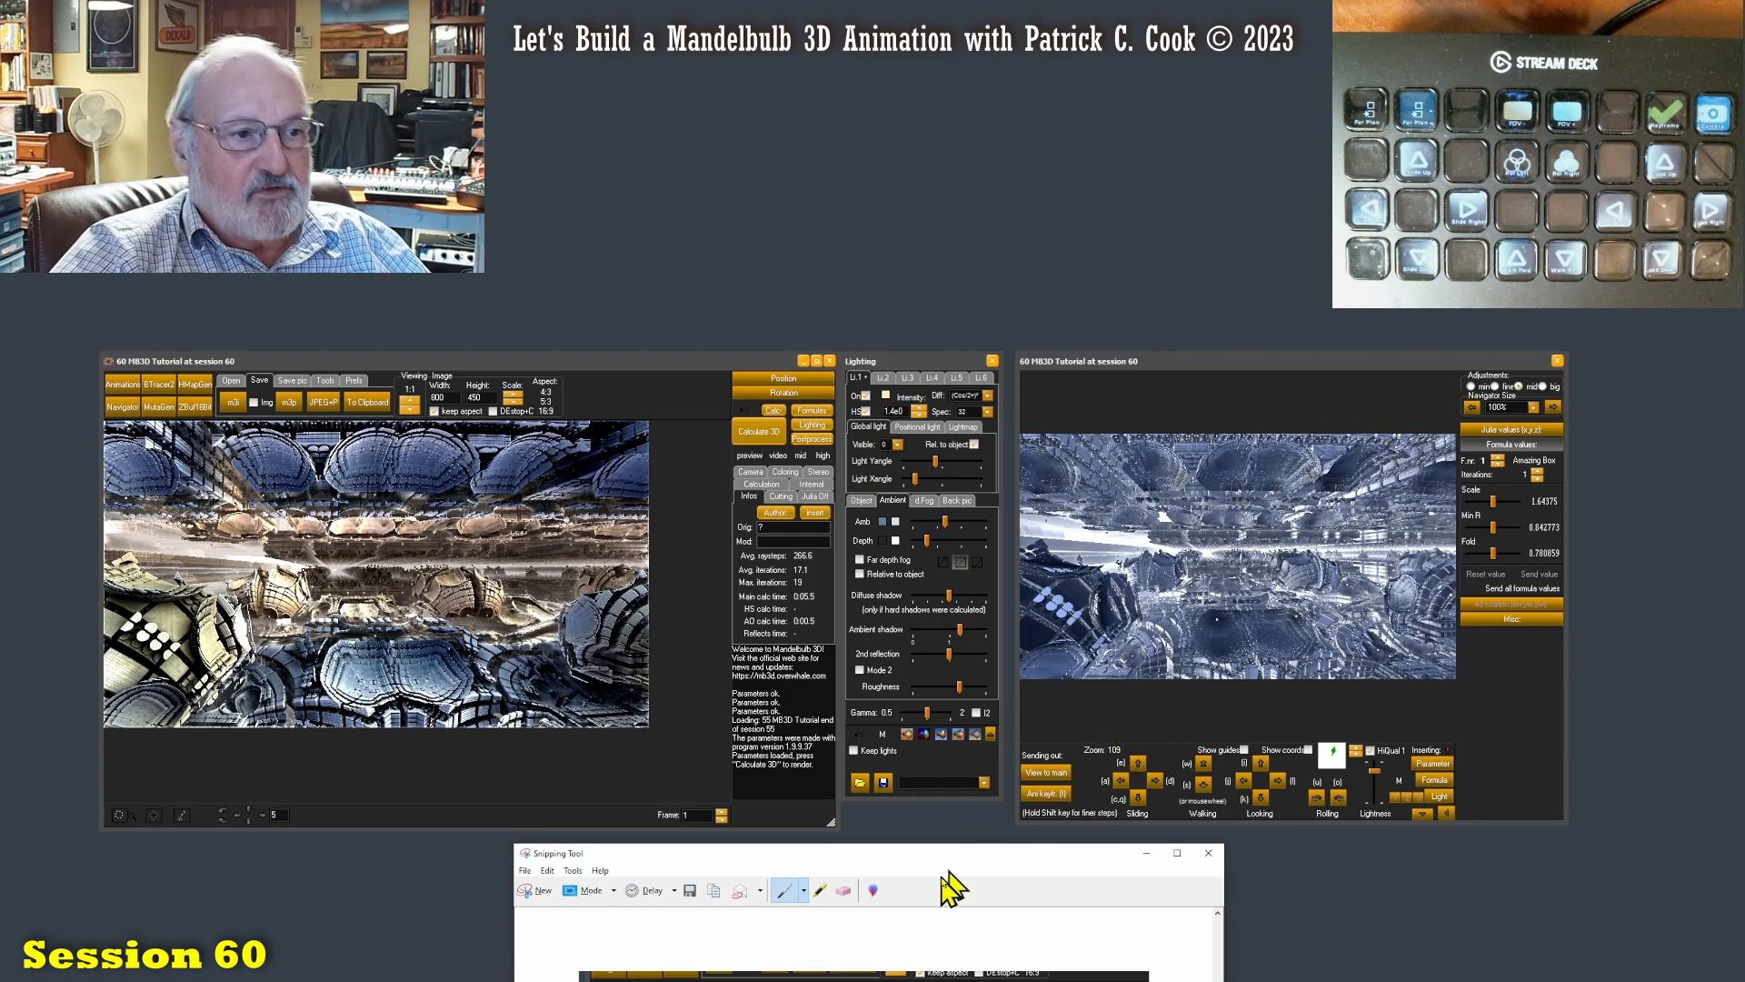
drag(945, 859, 960, 511)
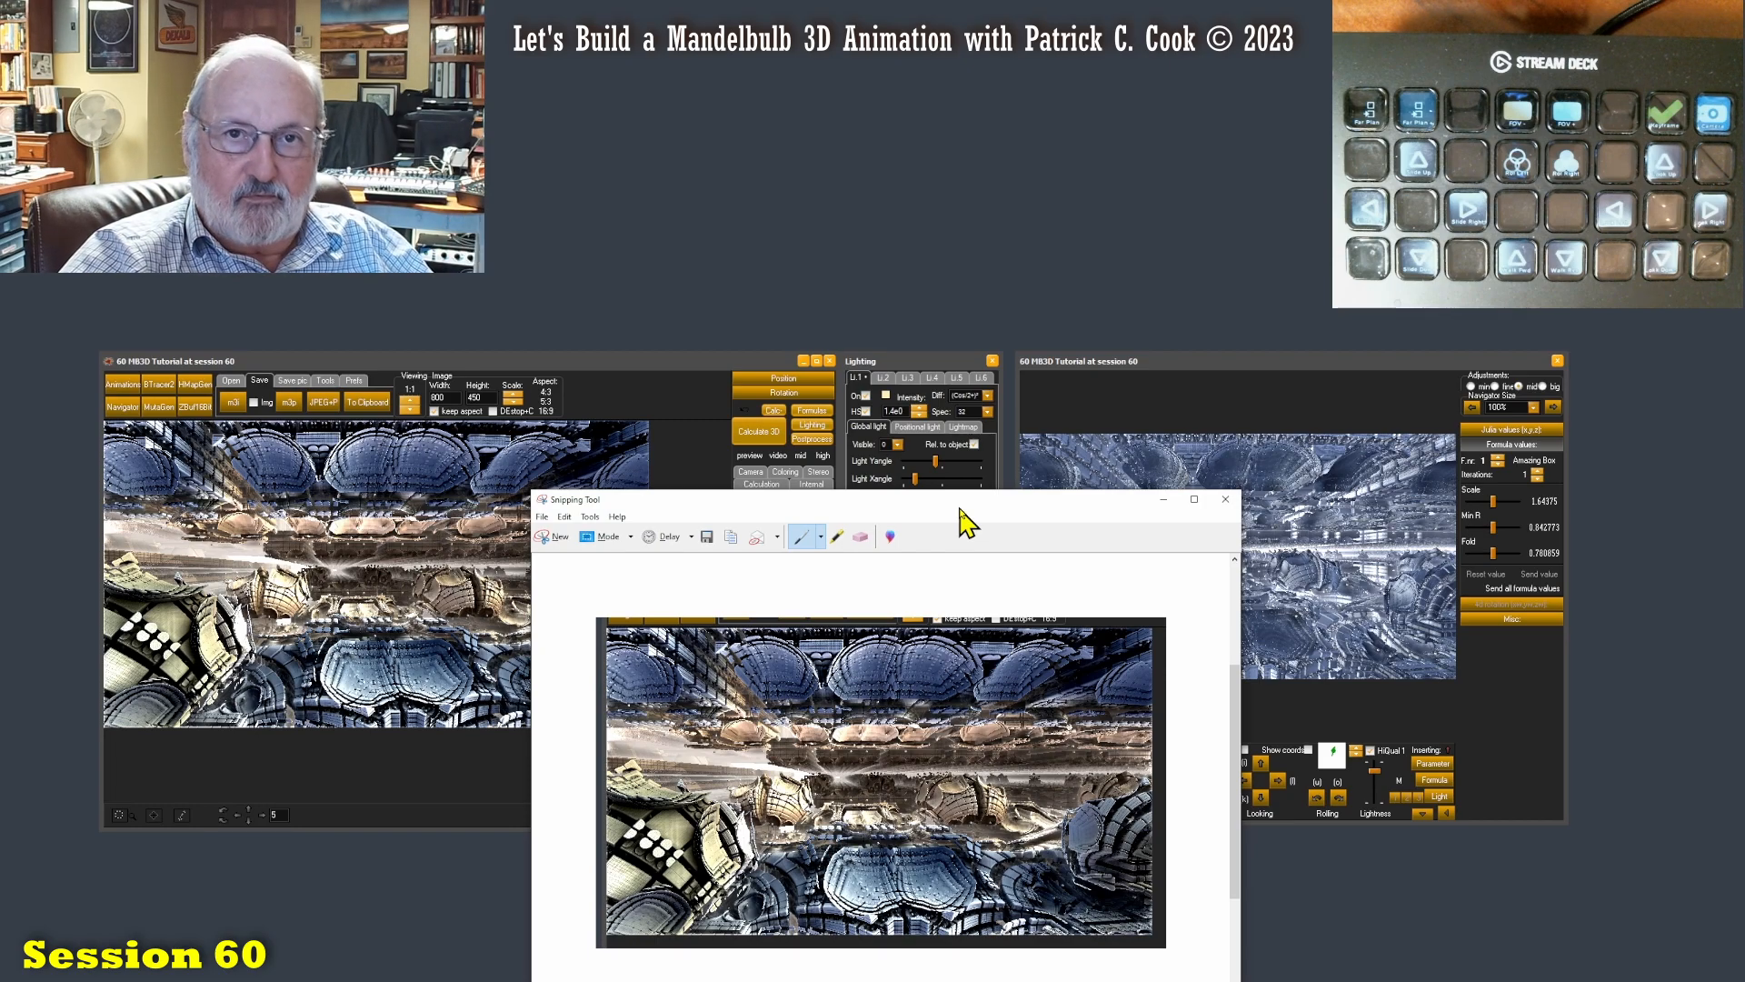
drag(961, 518, 948, 913)
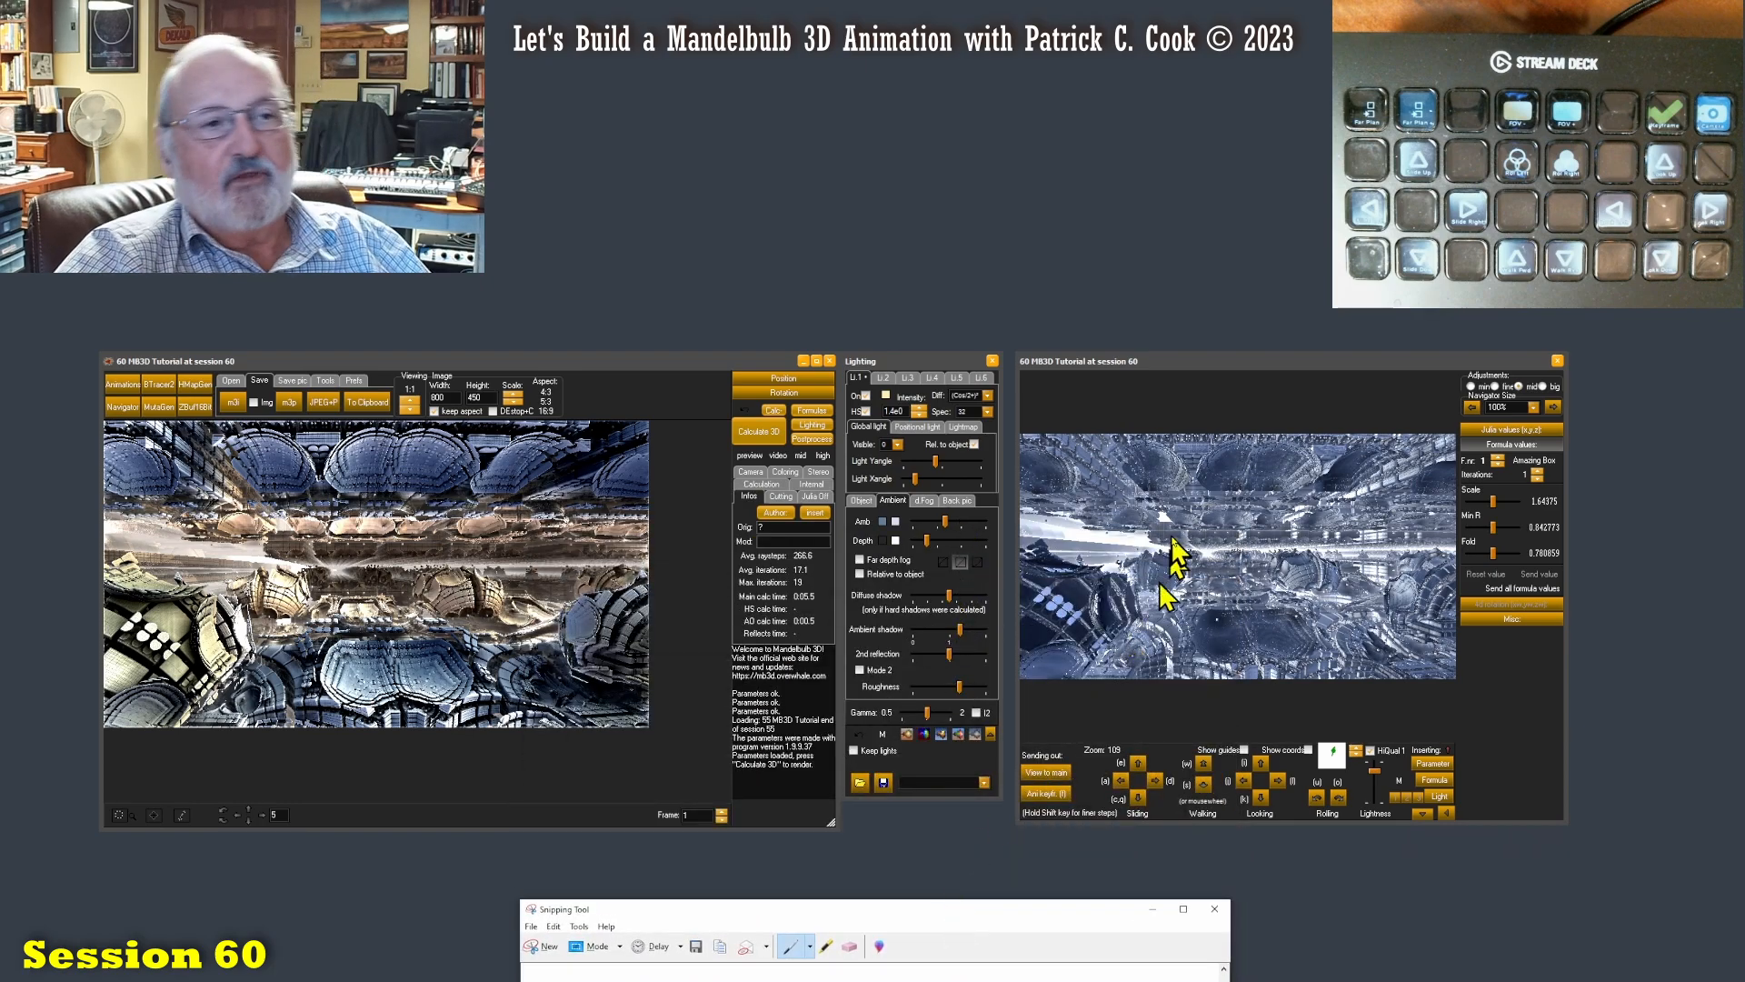
- Walk the Navigator camera forward and back through the fractal, ending deeper inside among the tiered block structures at a zoom of 130.2
click(1250, 368)
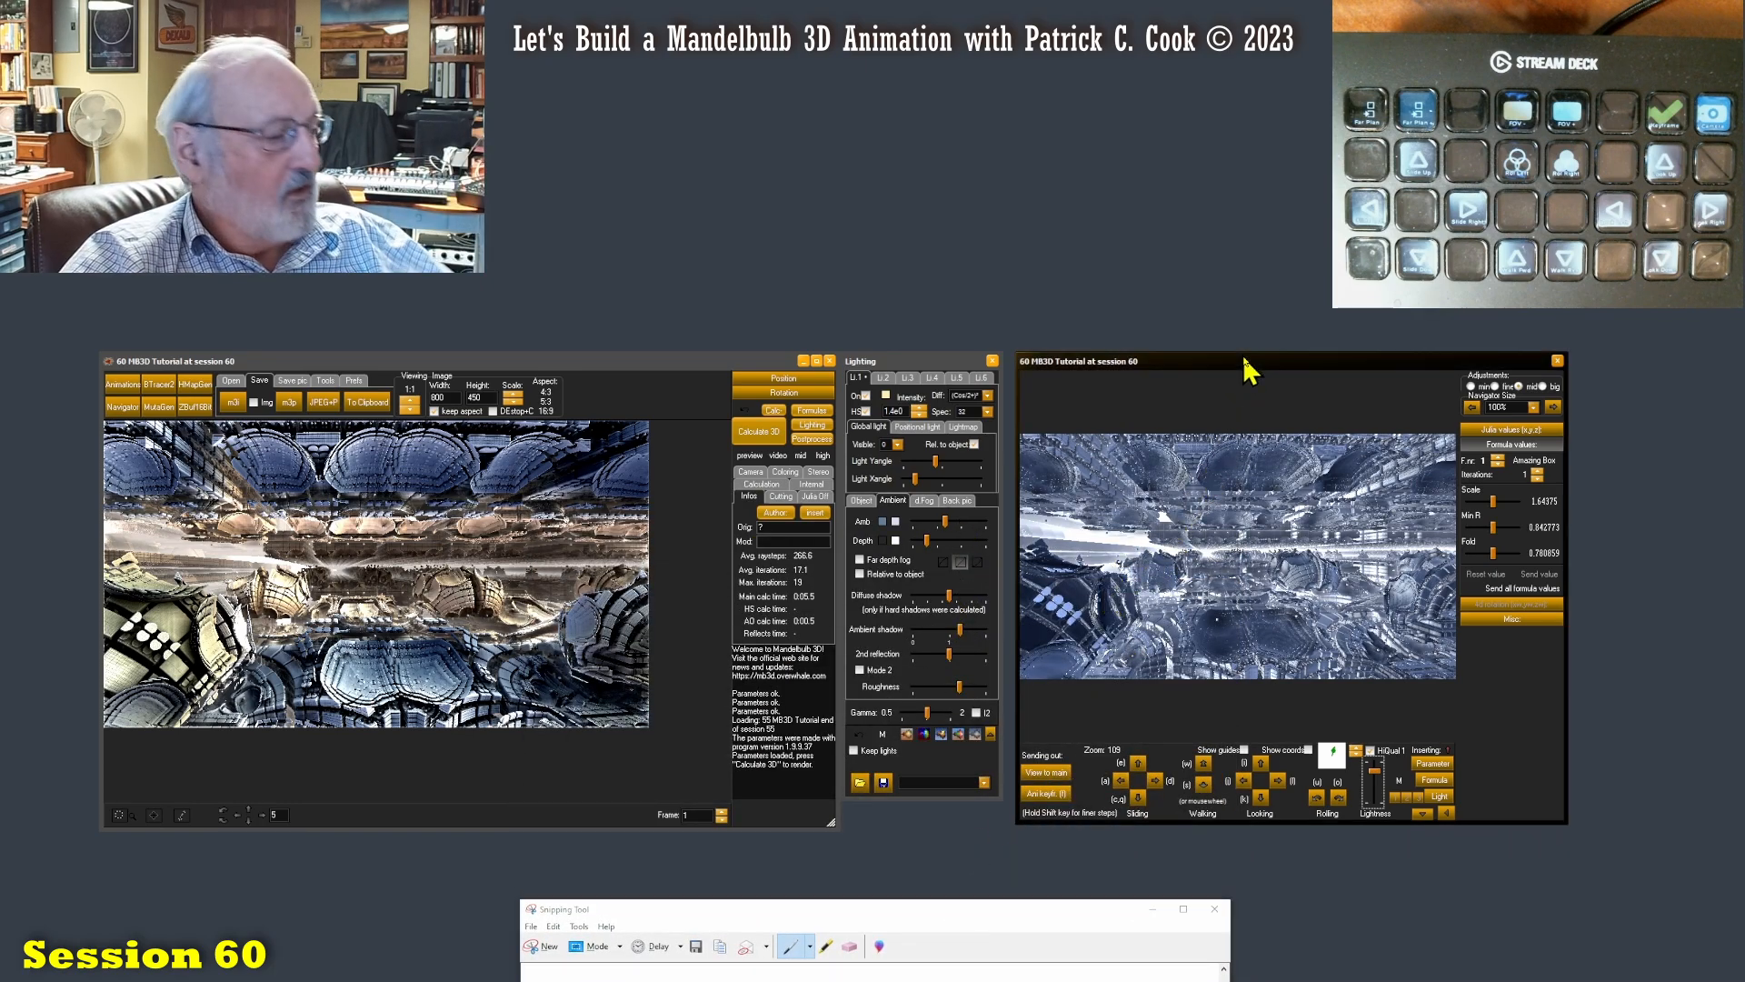
key(w)
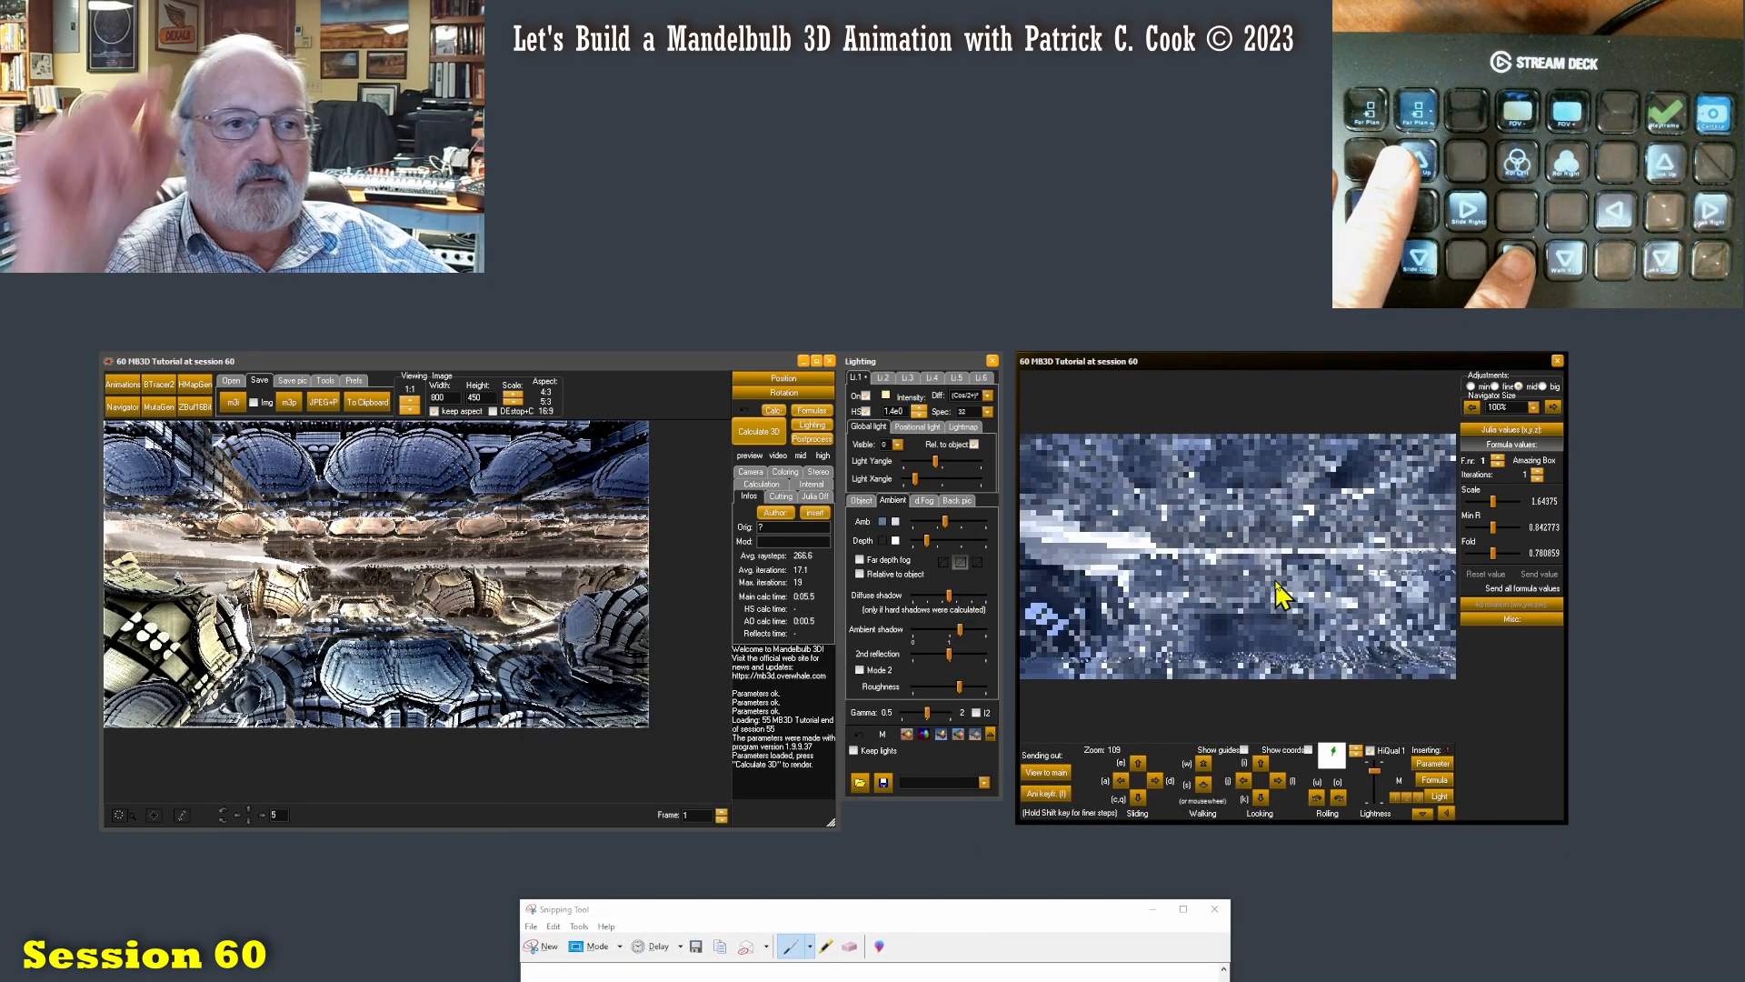
key(w)
key(w)
key(w)
key(w)
key(w)
key(w)
key(w)
key(w)
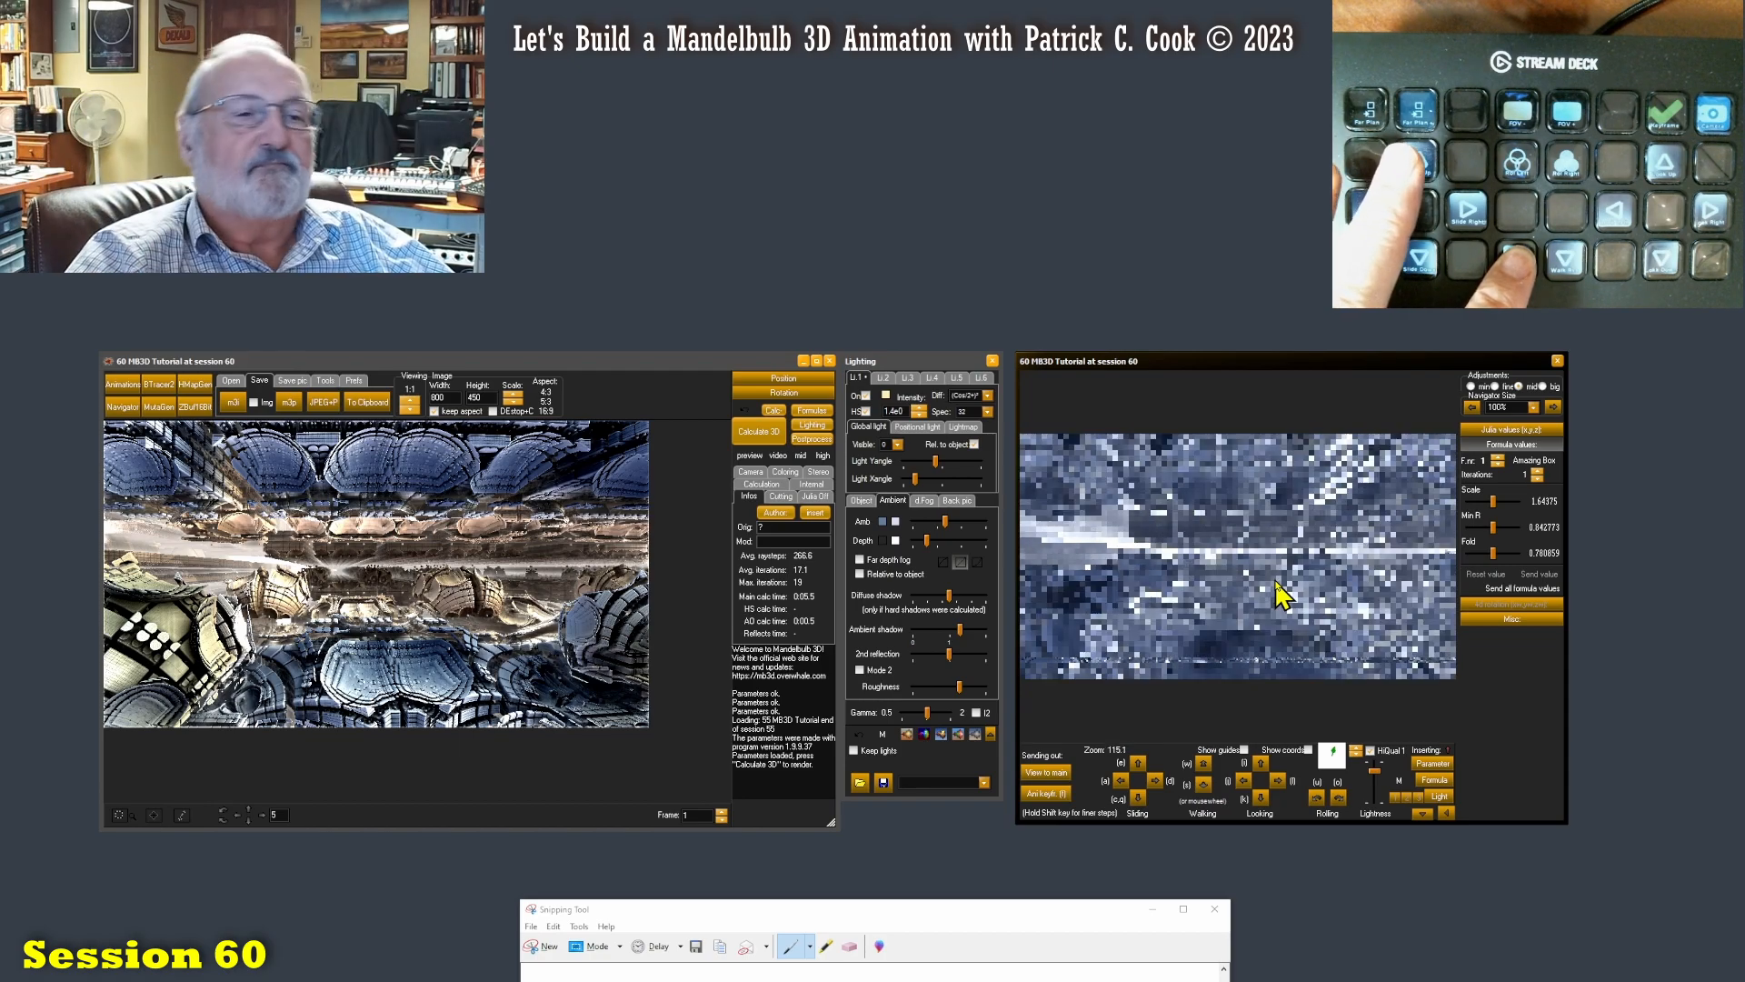
key(w)
key(w)
key(w)
key(w)
key(w)
key(s)
key(s)
key(s)
key(s)
key(s)
key(s)
key(s)
key(s)
key(w)
key(w)
key(w)
key(w)
key(w)
key(w)
key(w)
key(w)
key(w)
key(w)
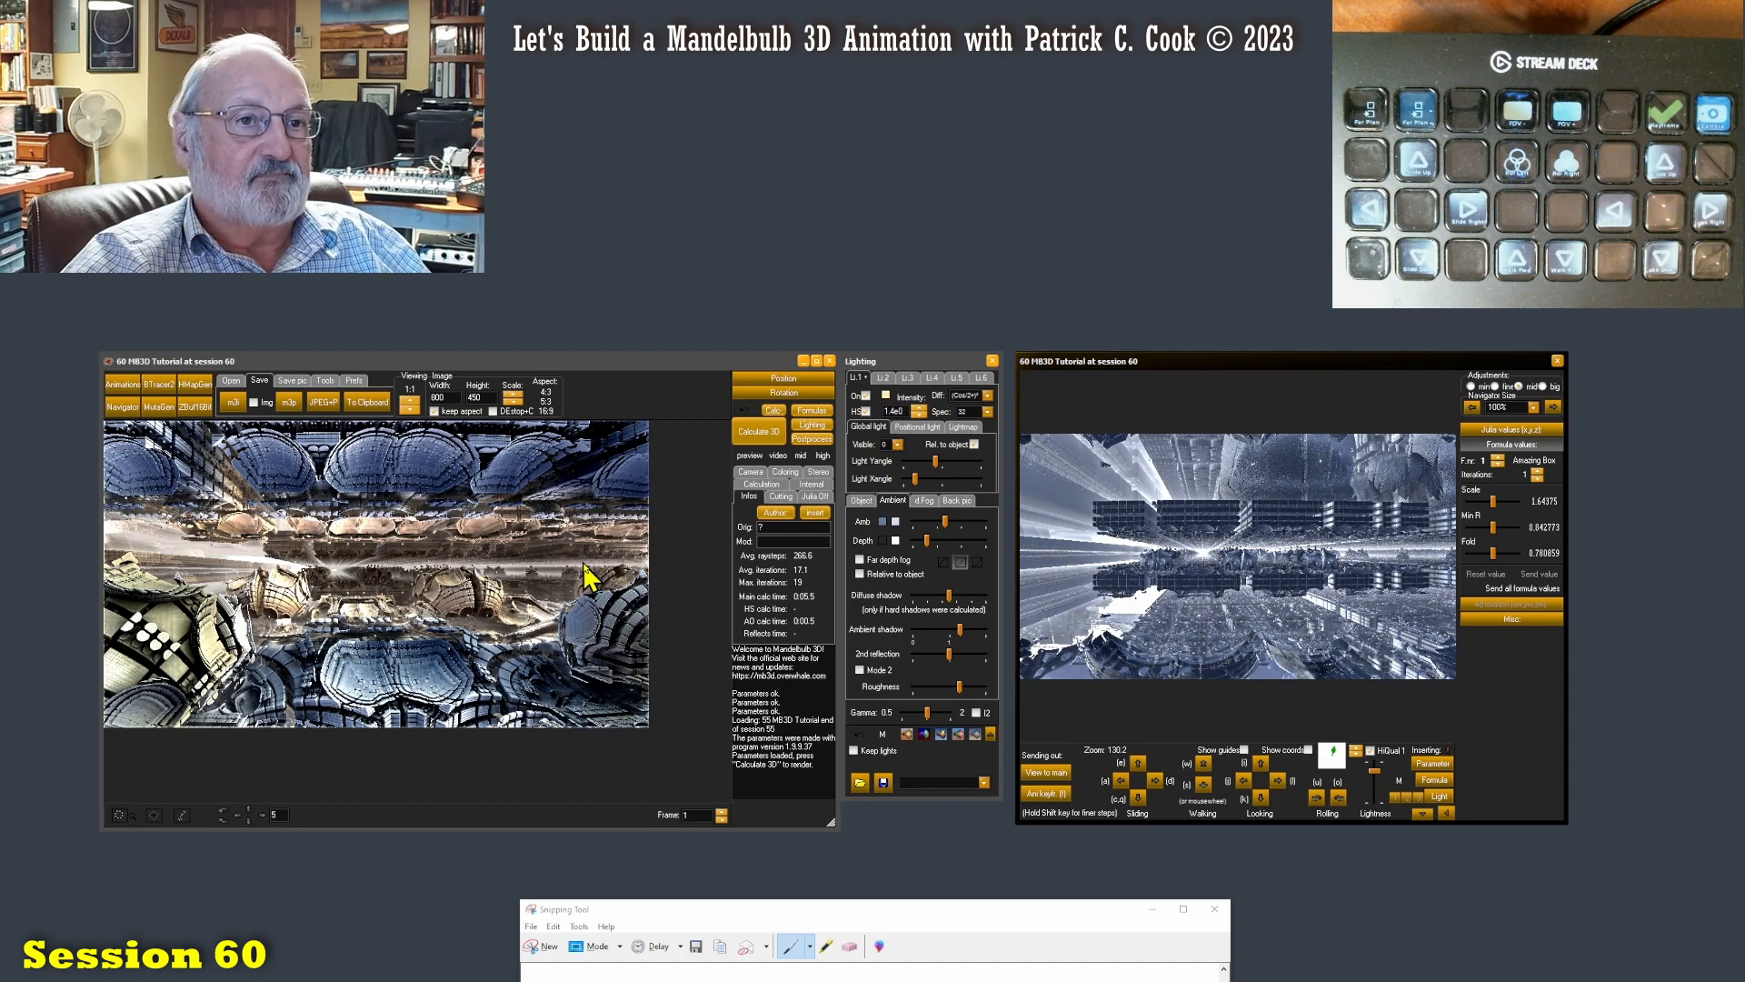
- Copy the main window's parameters to the clipboard, switch to a new Notepad document placed out of the way, and paste them there
click(397, 427)
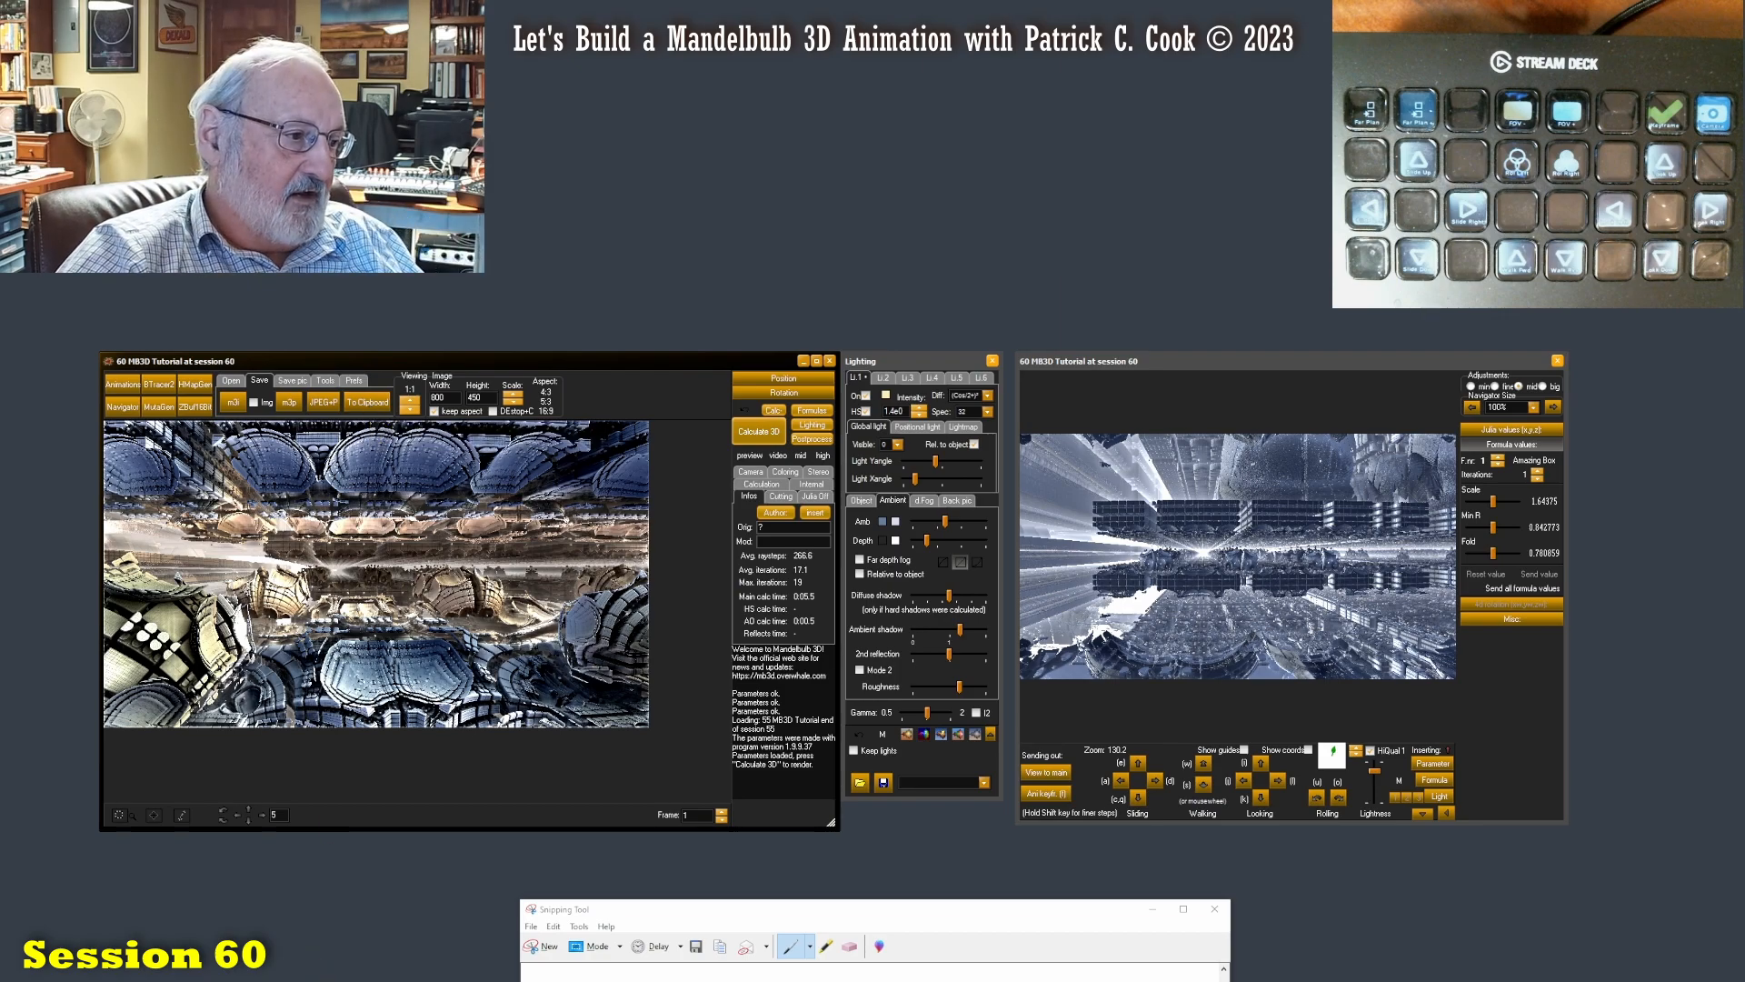
key(super)
text(note)
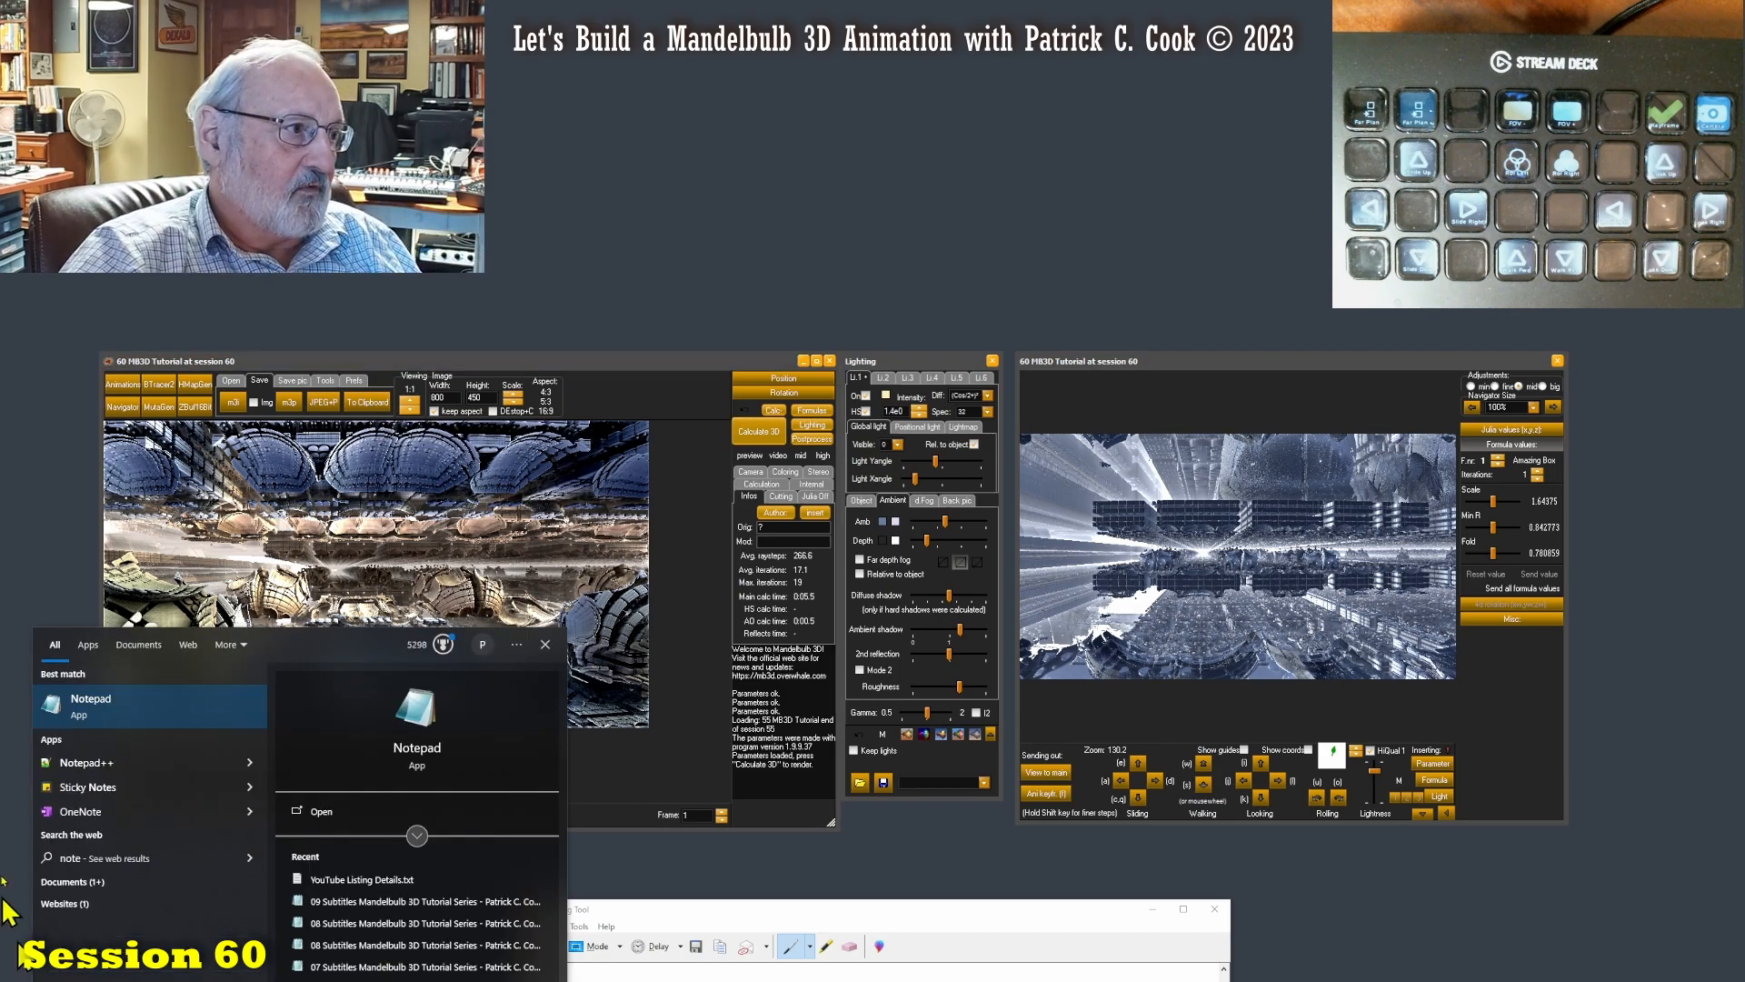
click(147, 709)
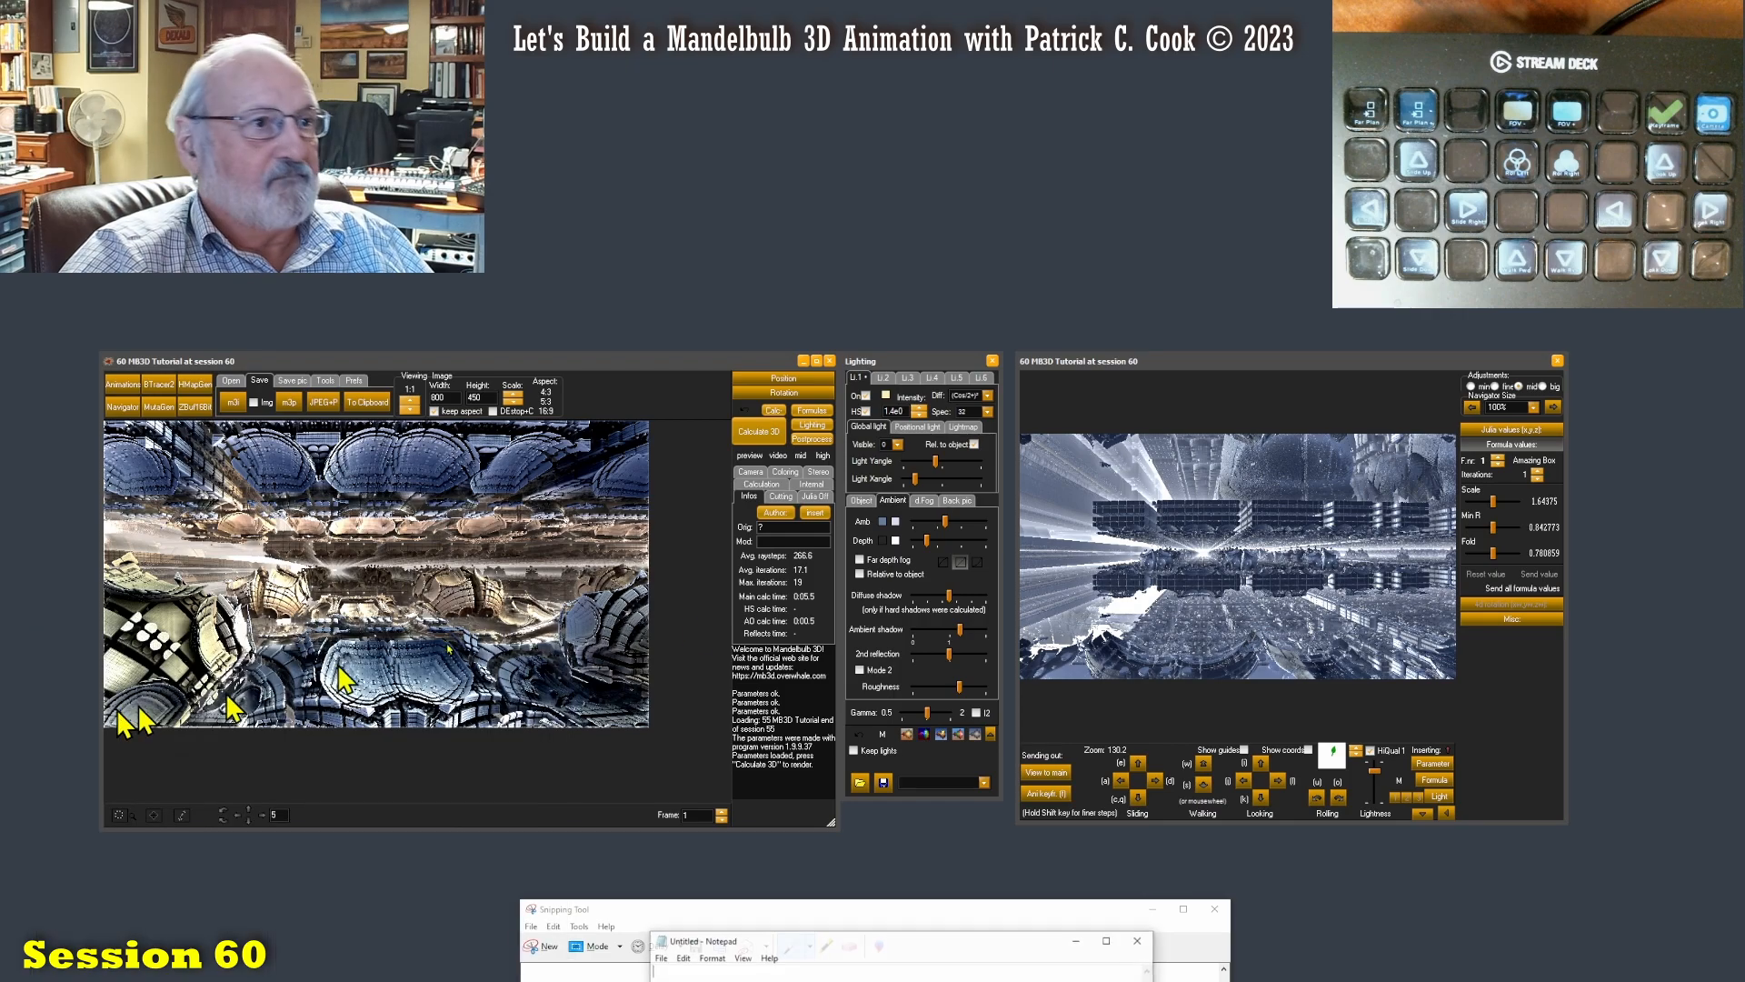
drag(936, 943, 1367, 874)
key(ctrl+v)
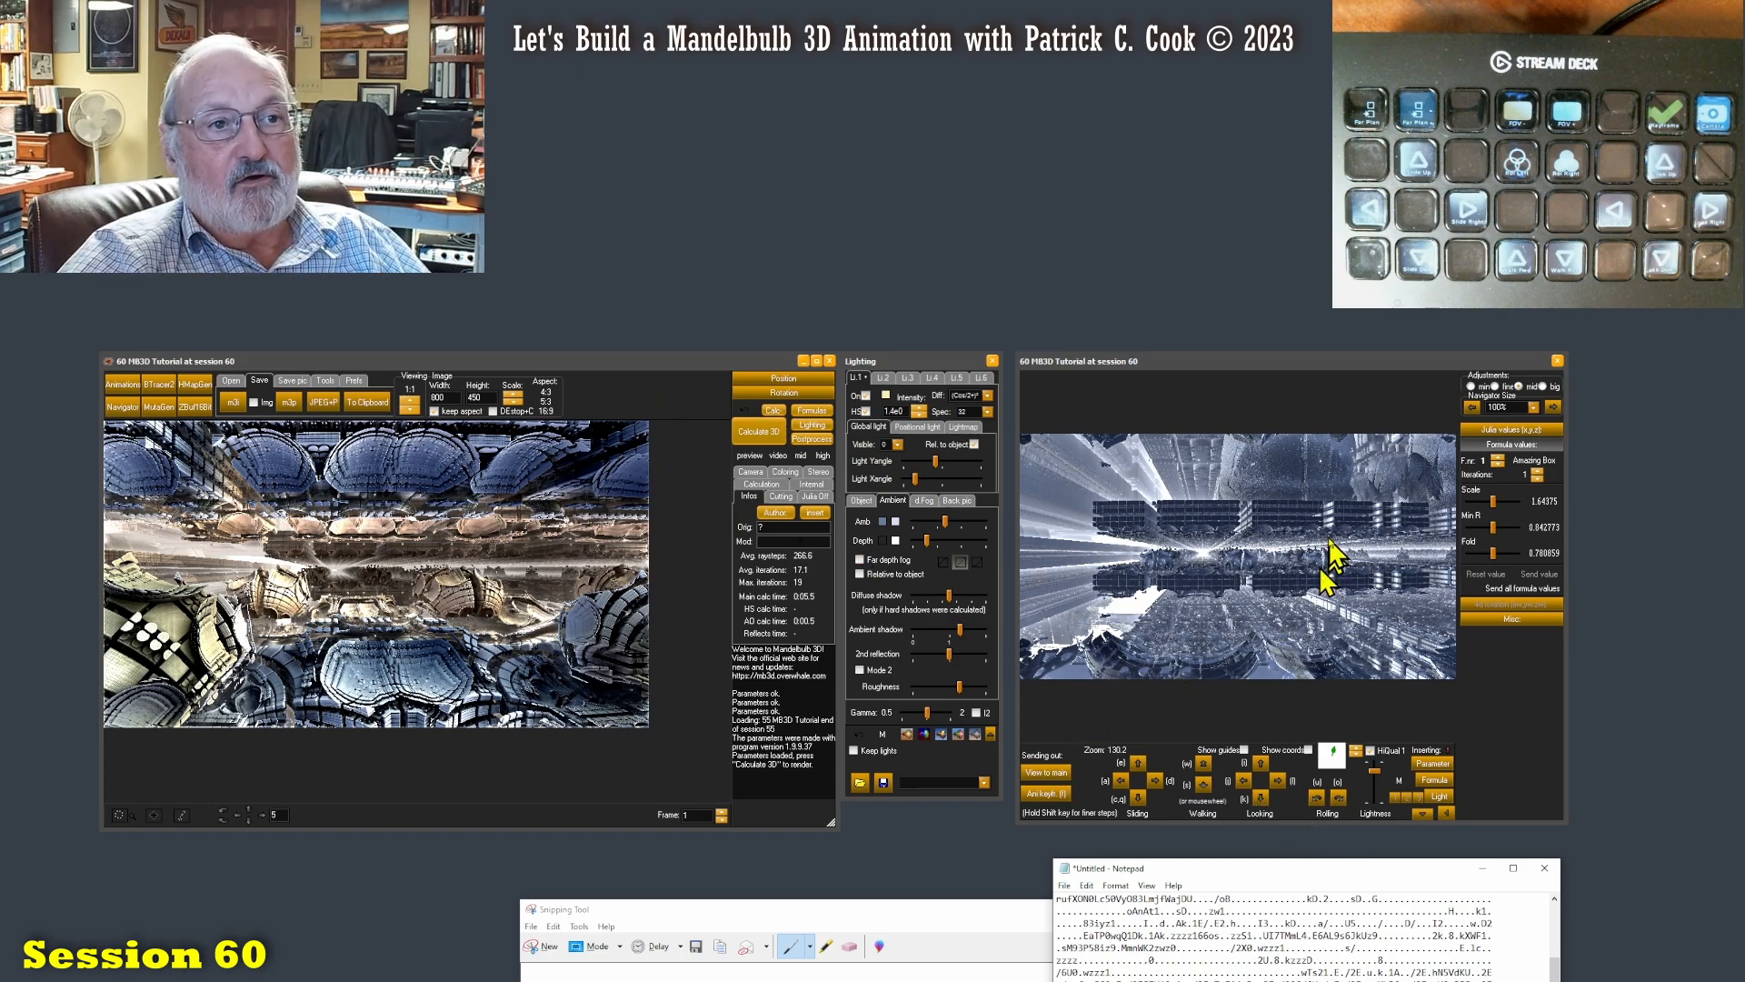
- Send the Navigator view to the main window and calculate the 3D image
click(1049, 774)
click(759, 434)
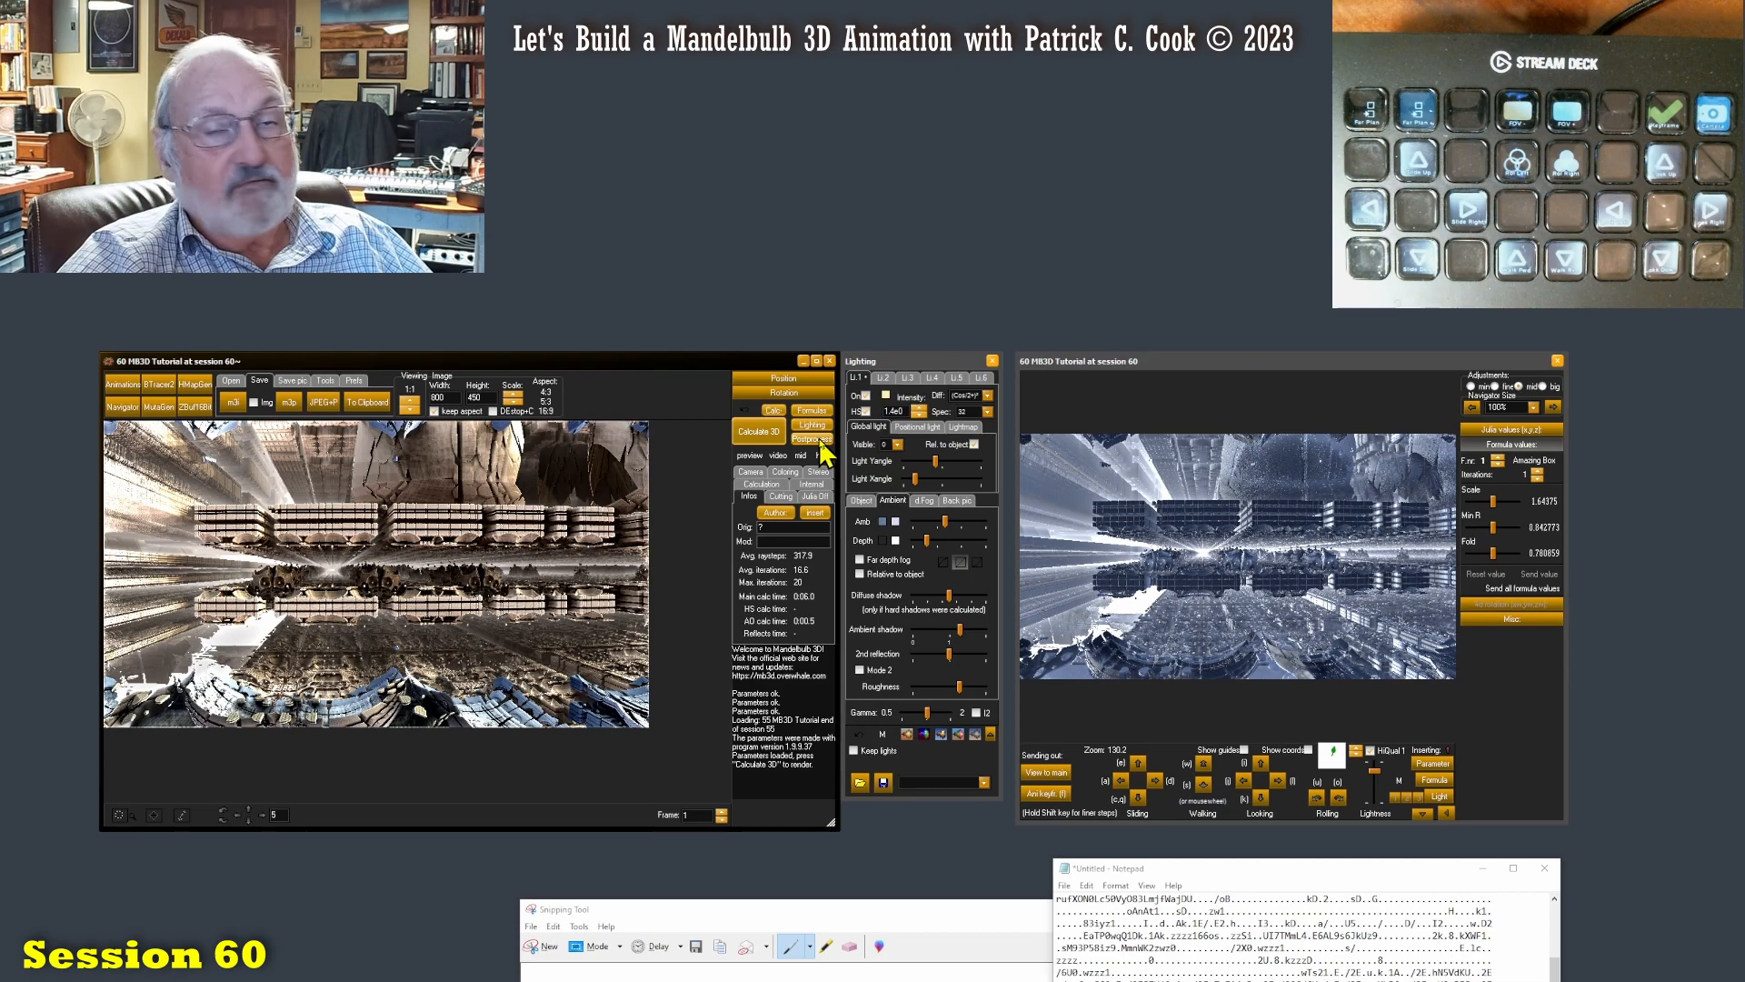
- Compare the new render with the earlier snip of the original image, moving the snip aside again when done
drag(836, 909, 971, 305)
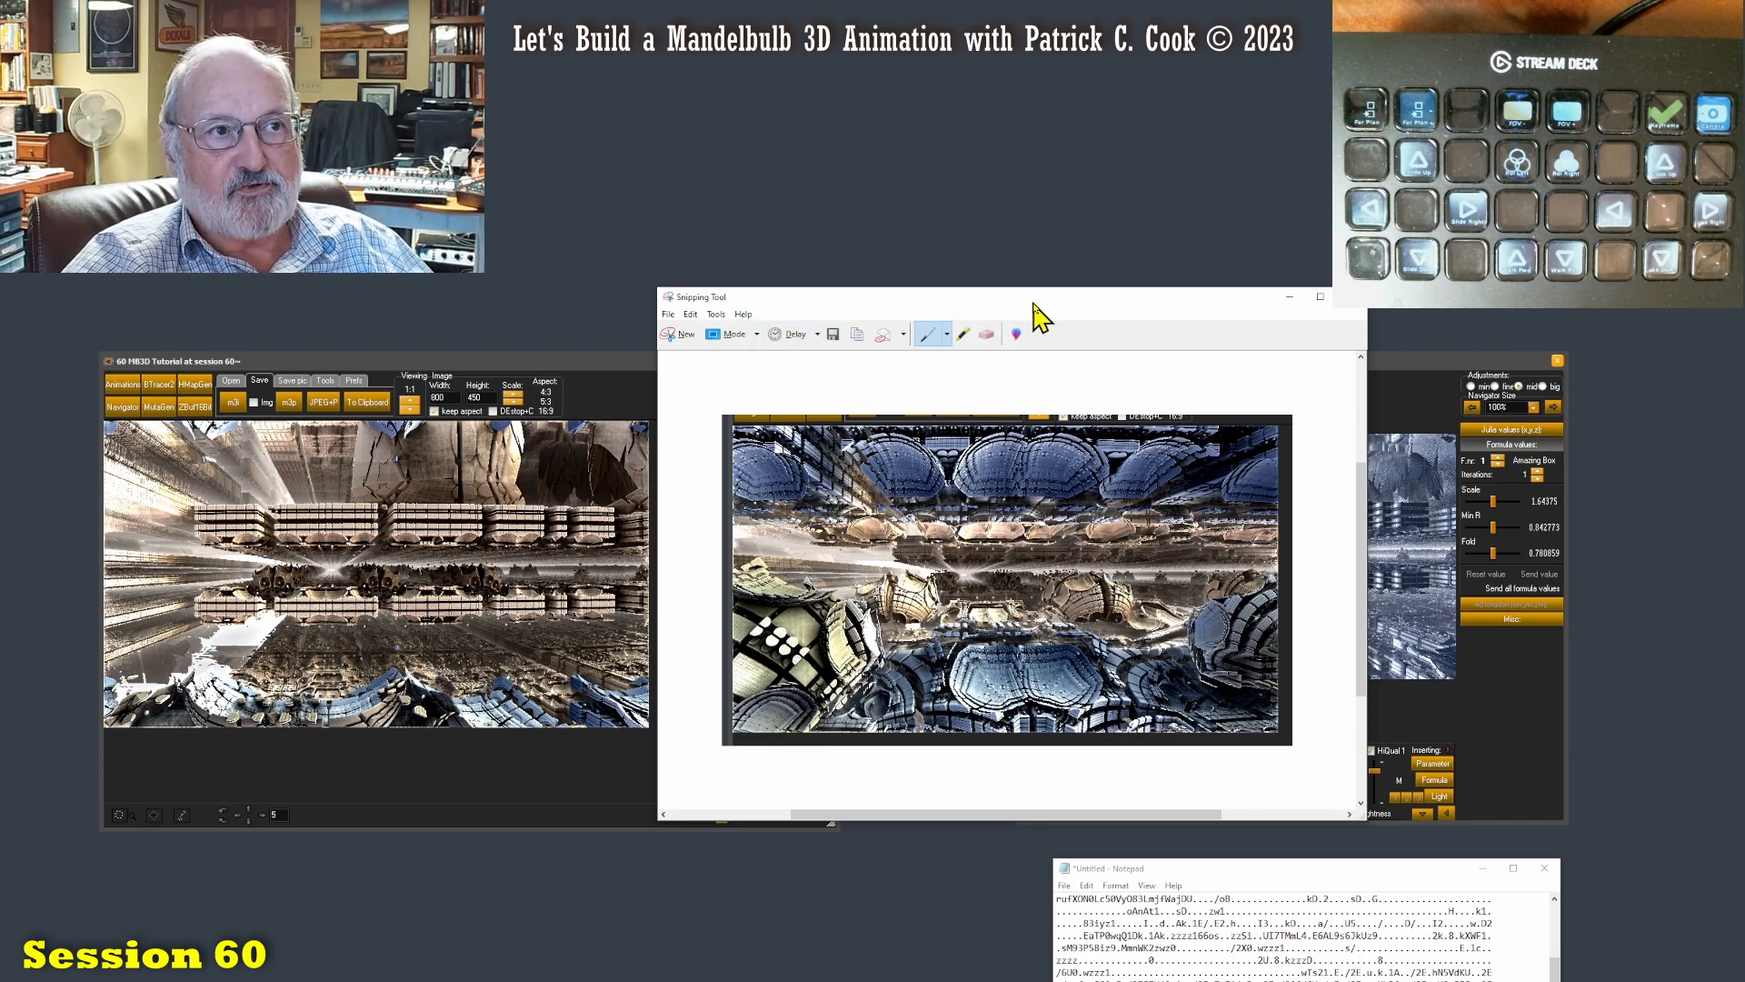
drag(1036, 313, 686, 872)
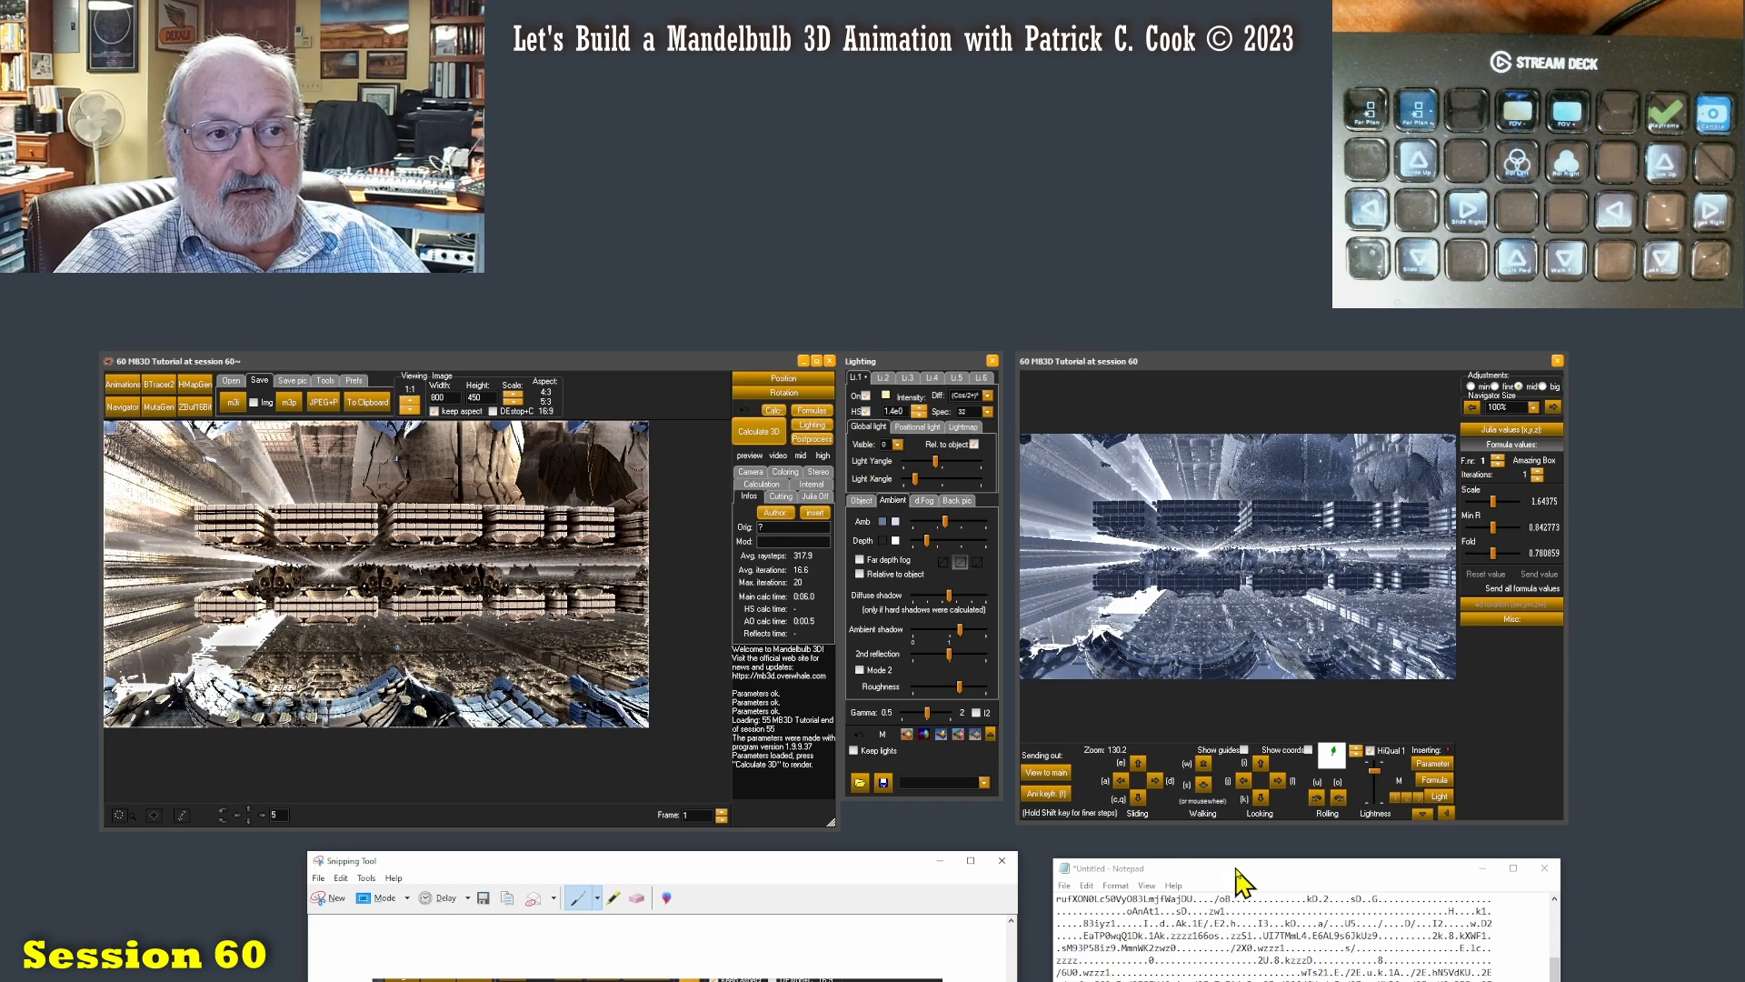
- Copy the original view's saved parameters from the Notepad document, move Notepad aside, and load them from the clipboard into the main window
drag(1242, 882, 1263, 477)
click(1271, 555)
key(ctrl+a)
drag(1291, 482, 1313, 856)
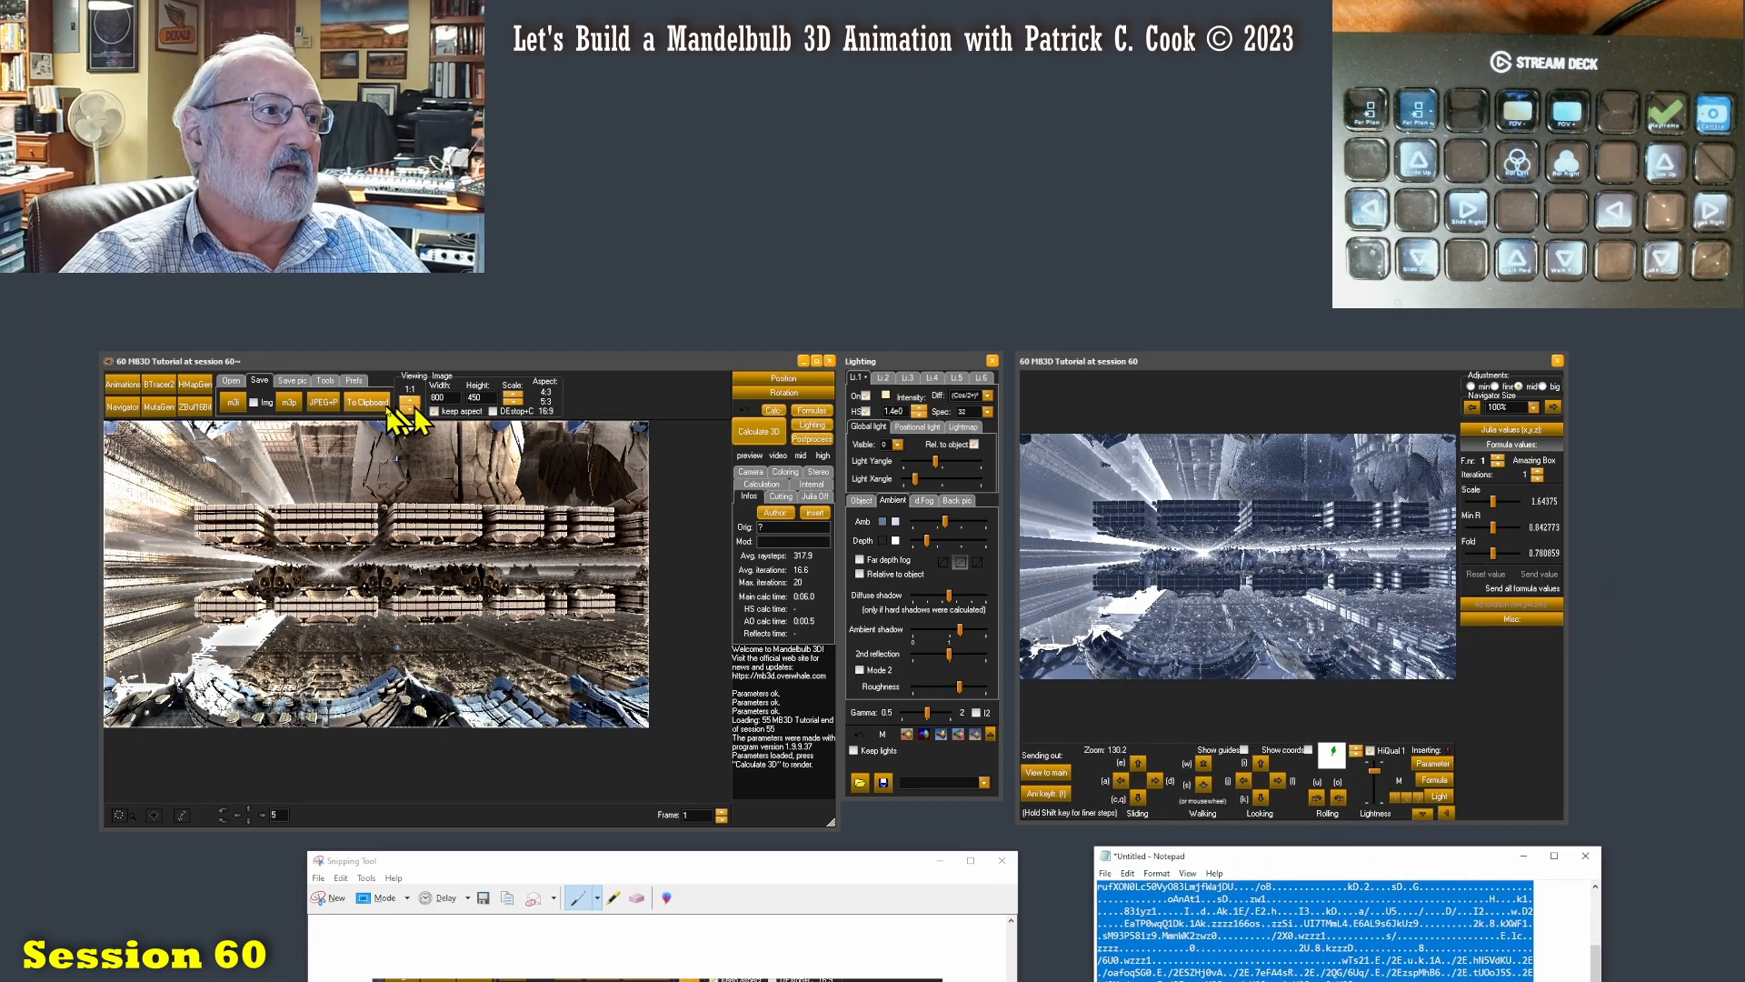
click(231, 380)
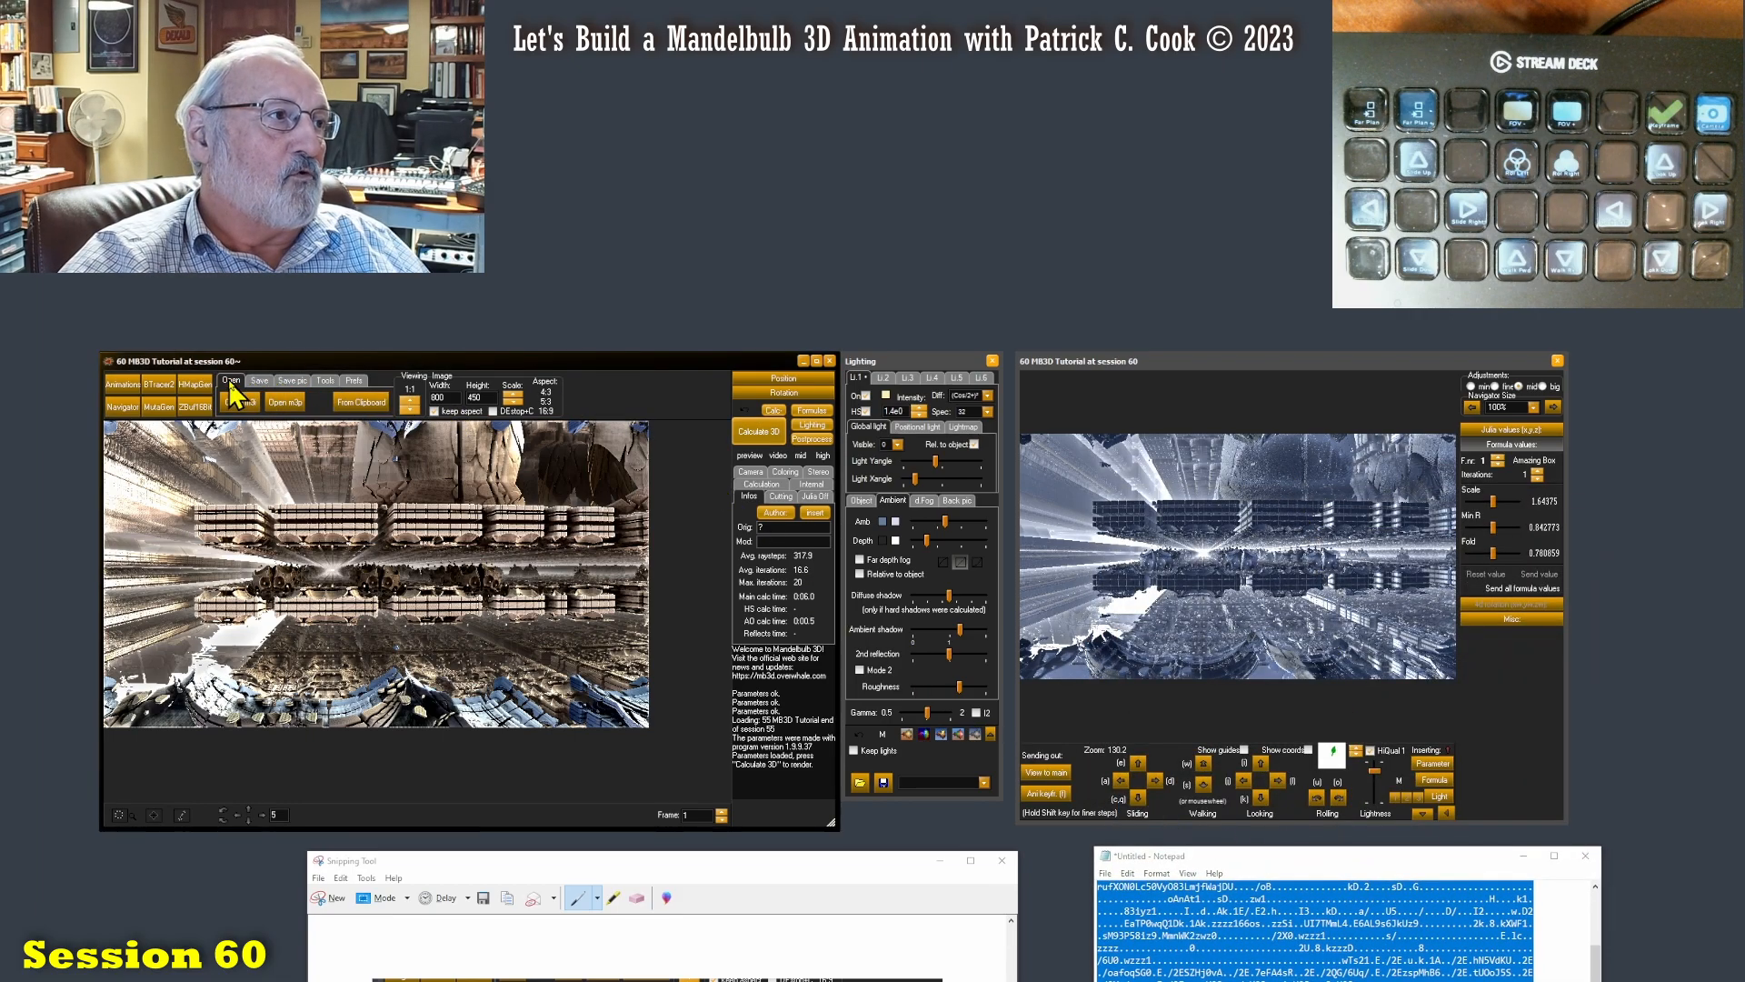
click(360, 403)
- Calculate the 3D image of the original view and insert its parameters into the Navigator
click(761, 430)
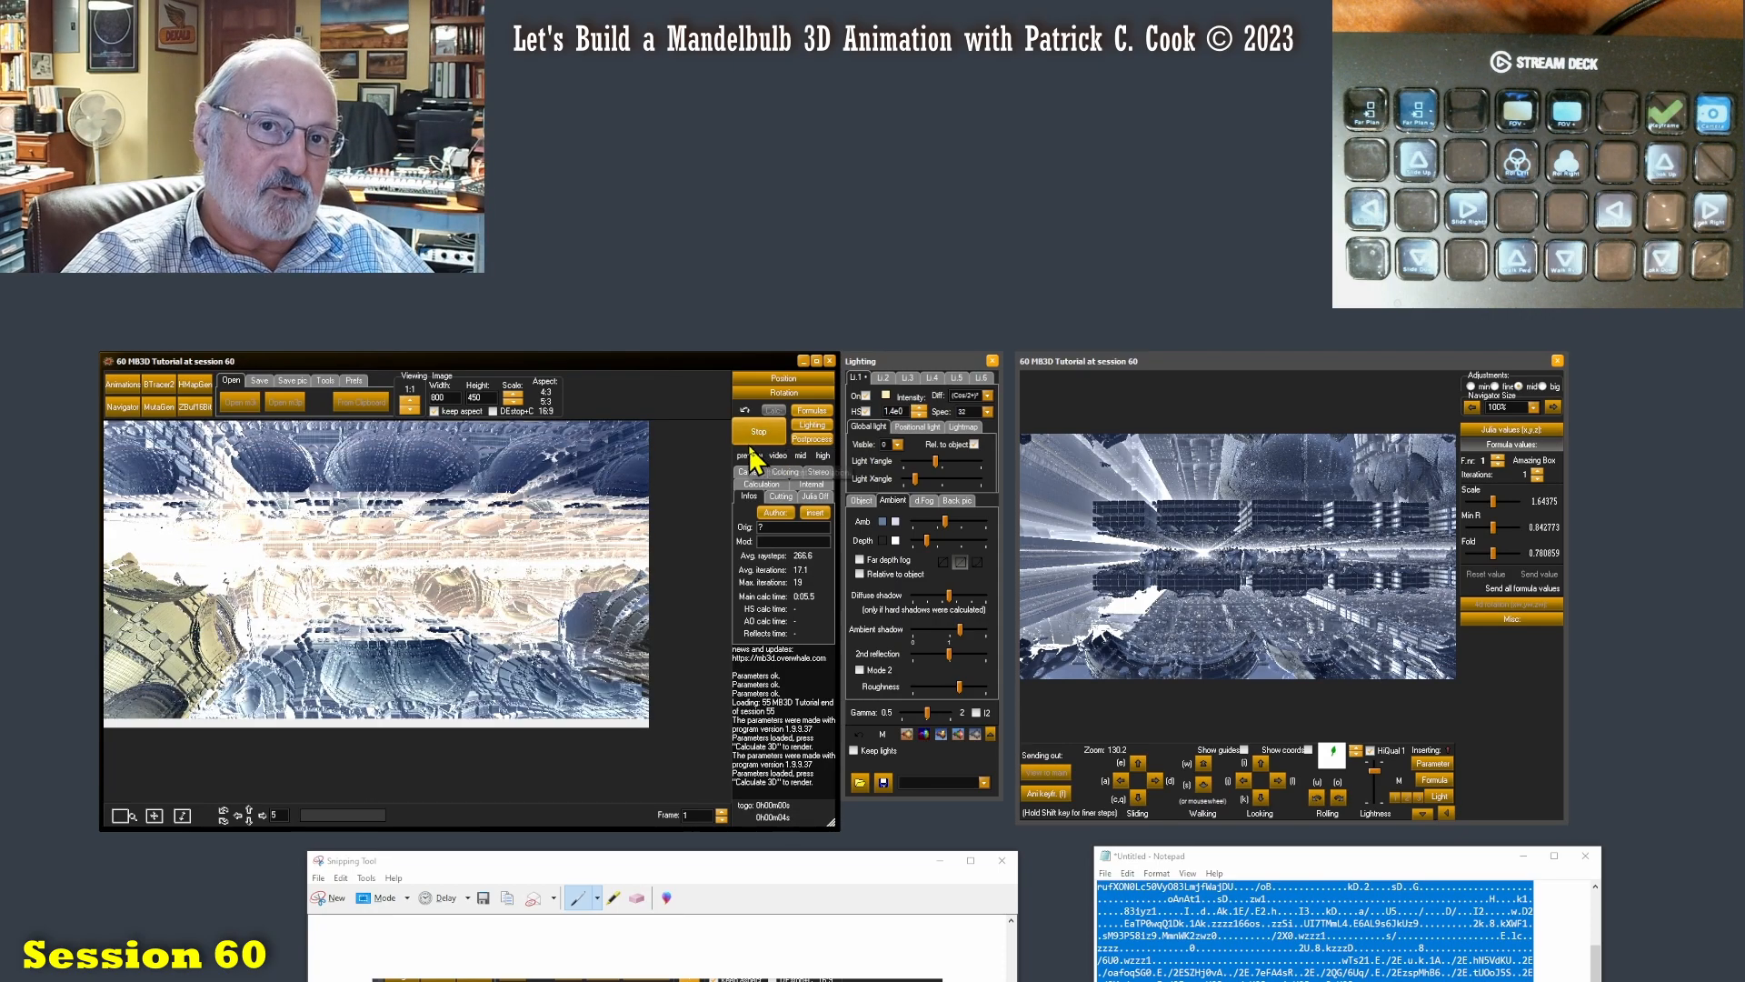
click(1432, 766)
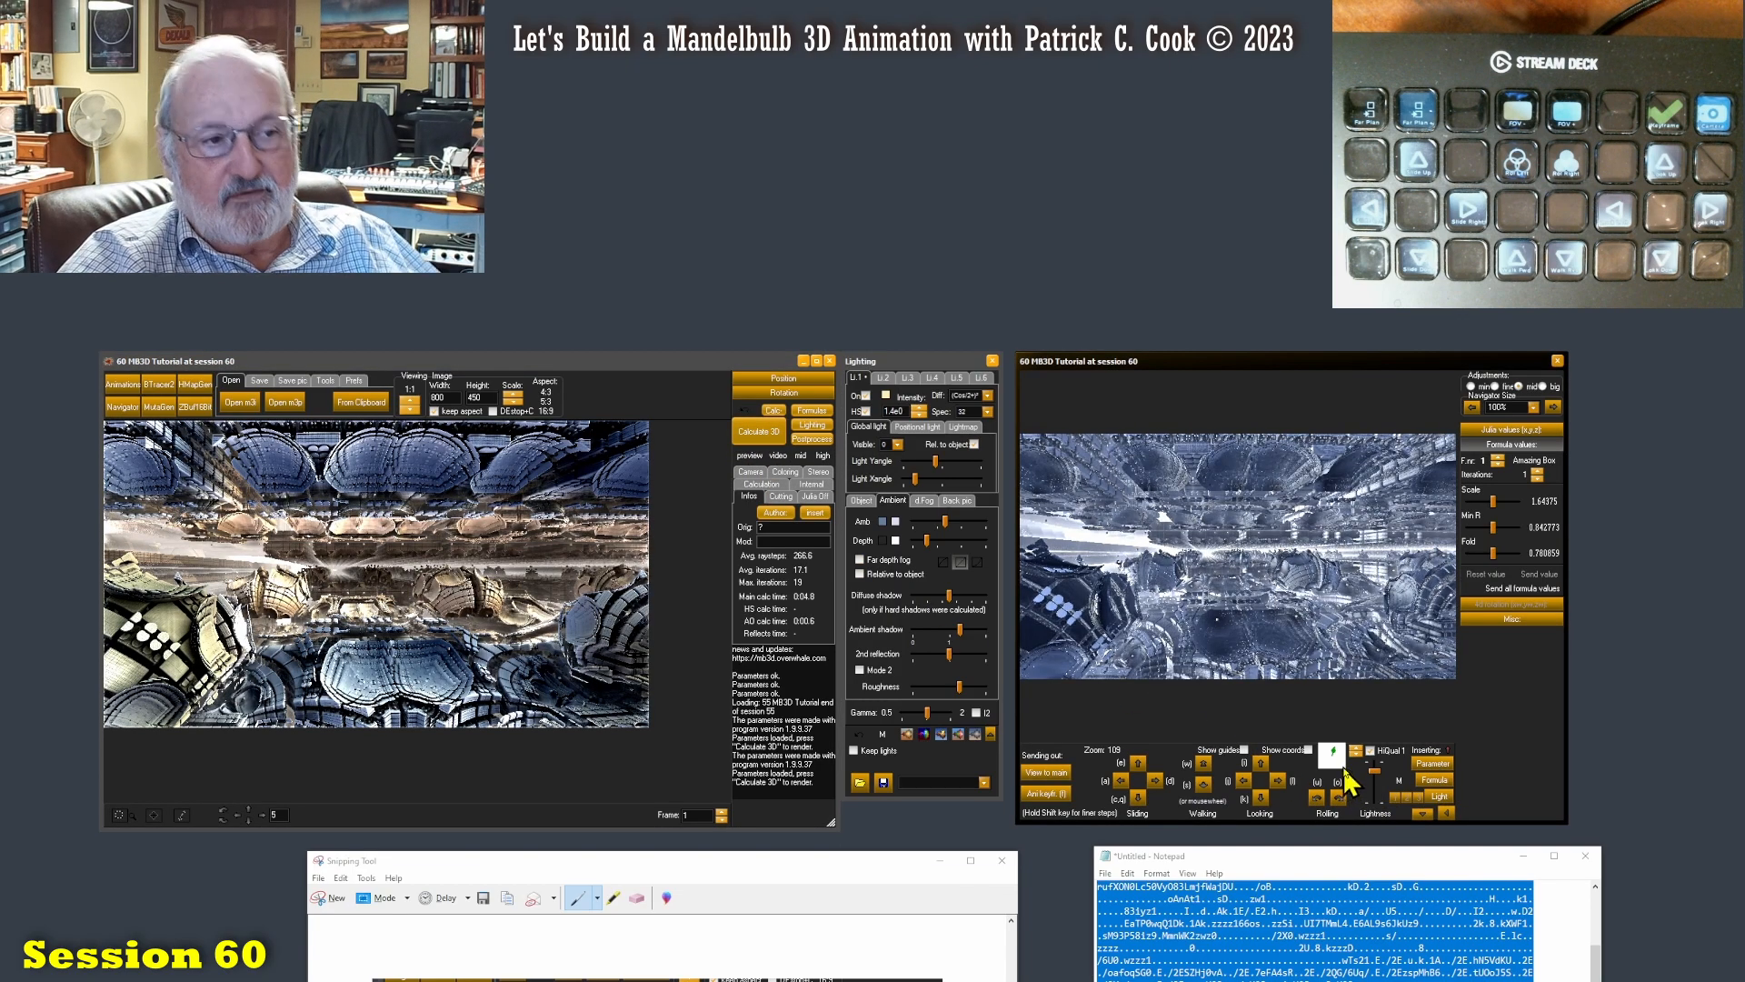
mouse_move(878, 862)
mouse_down()
mouse_move(1309, 398)
mouse_move(1461, 335)
mouse_move(1220, 296)
mouse_move(939, 748)
mouse_move(871, 893)
mouse_up()
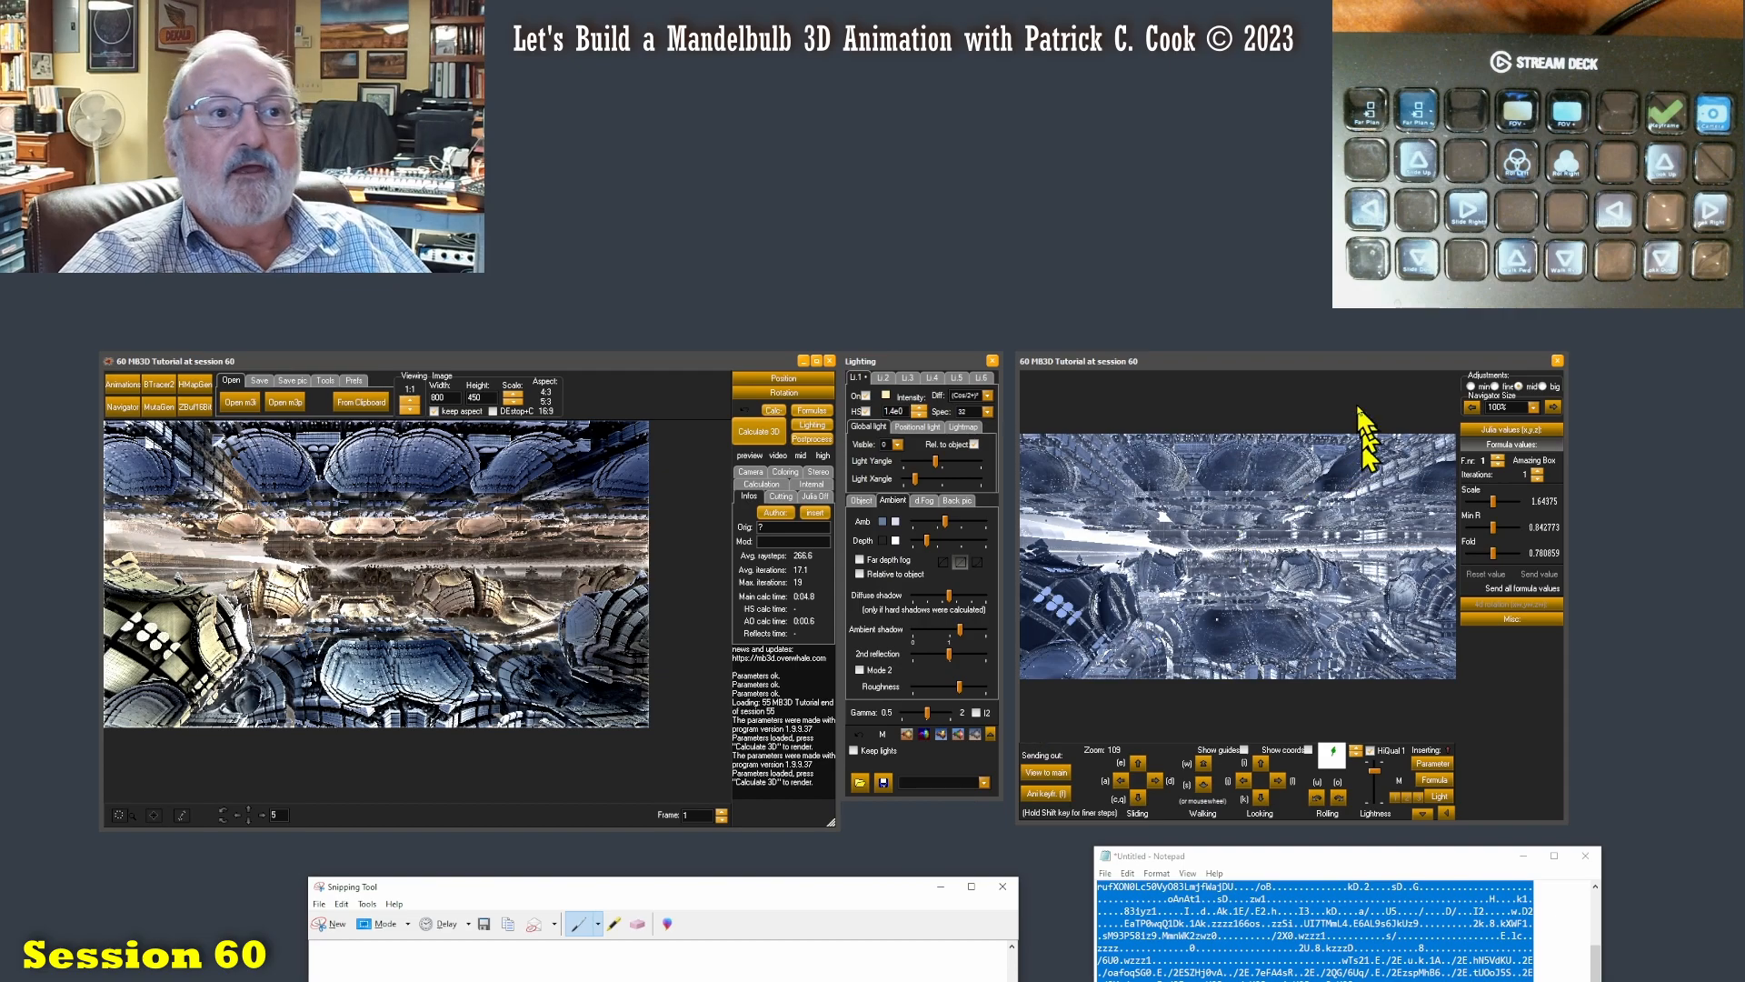
- Slide the Navigator camera continuously to the right through the fractal, stopping at a zoom of 122.3
click(1324, 360)
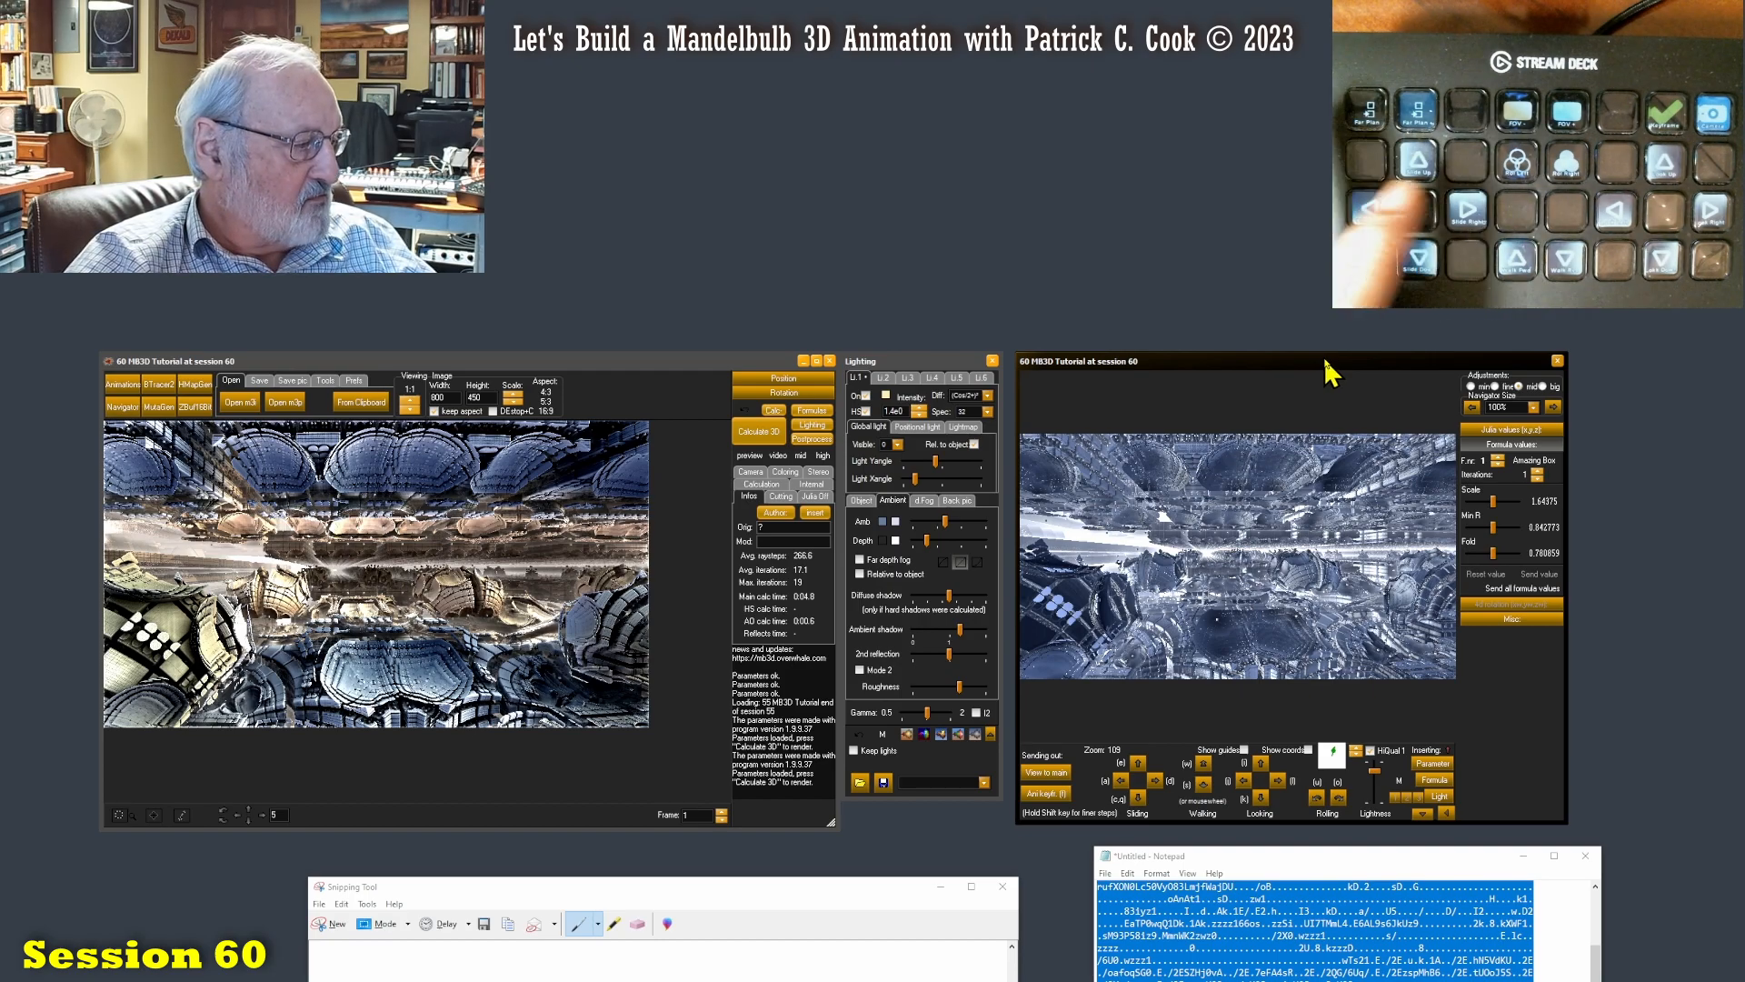
key(d)
key(d)
key(d)
key(d)
key(d)
key(d)
key(d)
key(d)
key(d)
key(d)
key(d)
key(d)
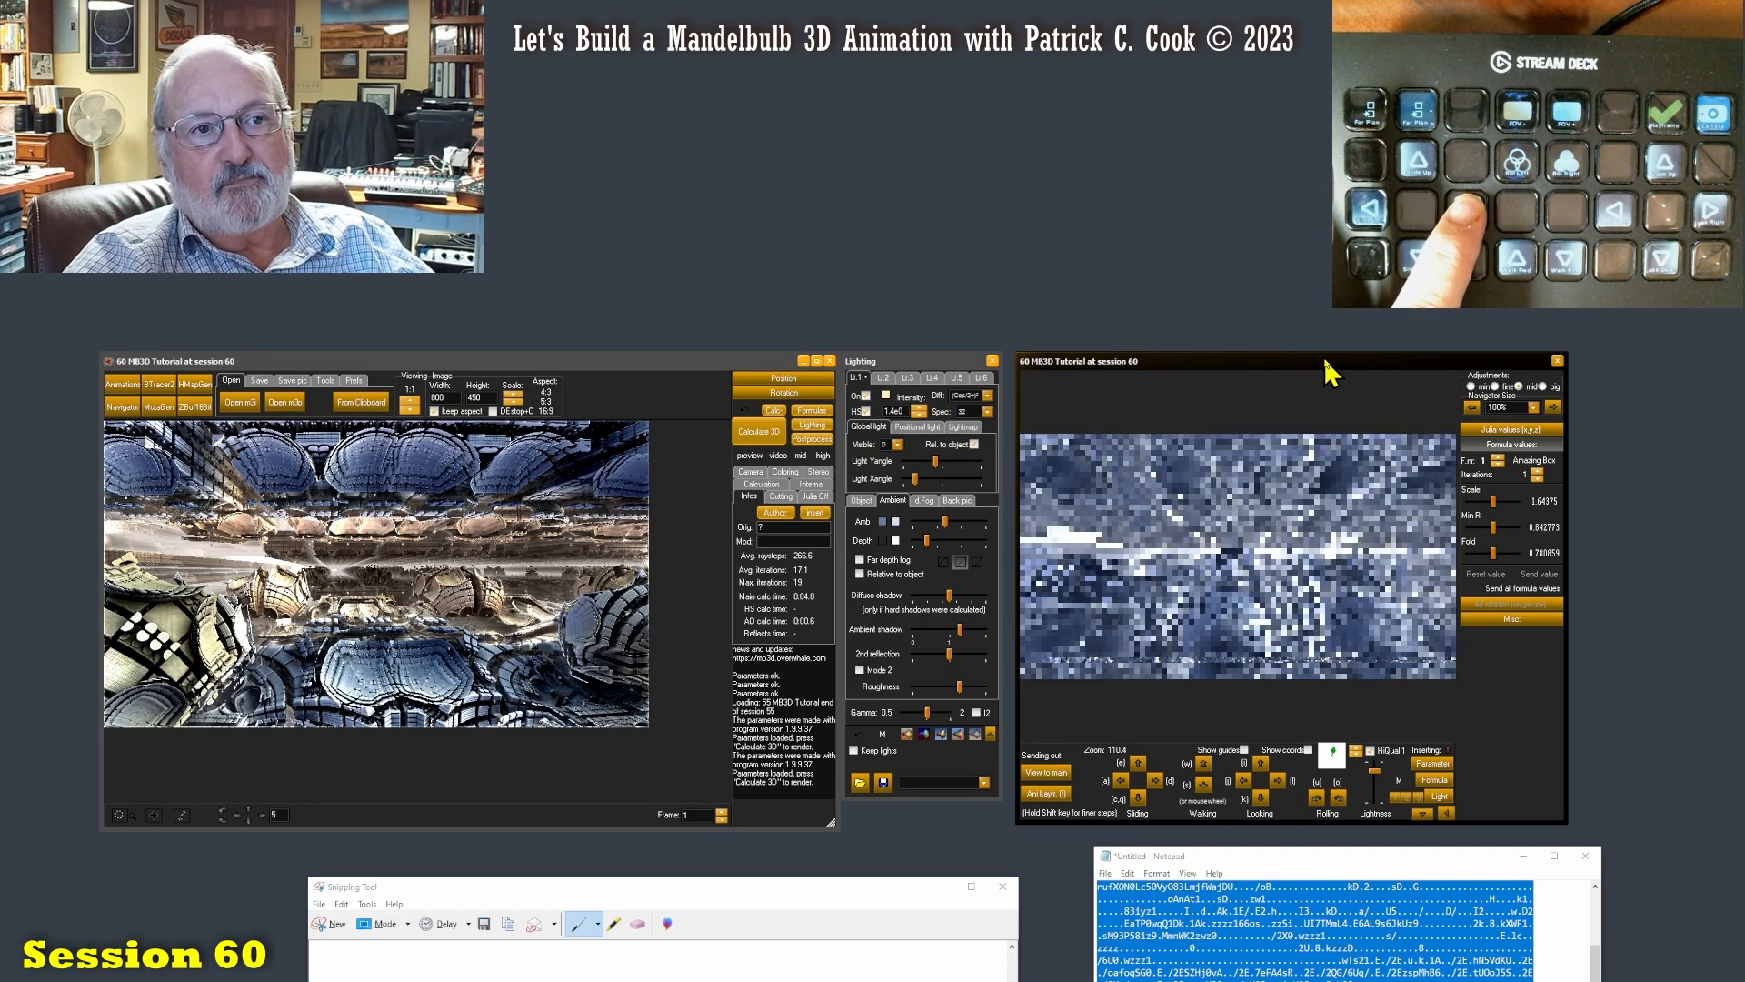
key(d)
key(d)
key(d)
key(d)
key(d)
key(d)
key(d)
key(d)
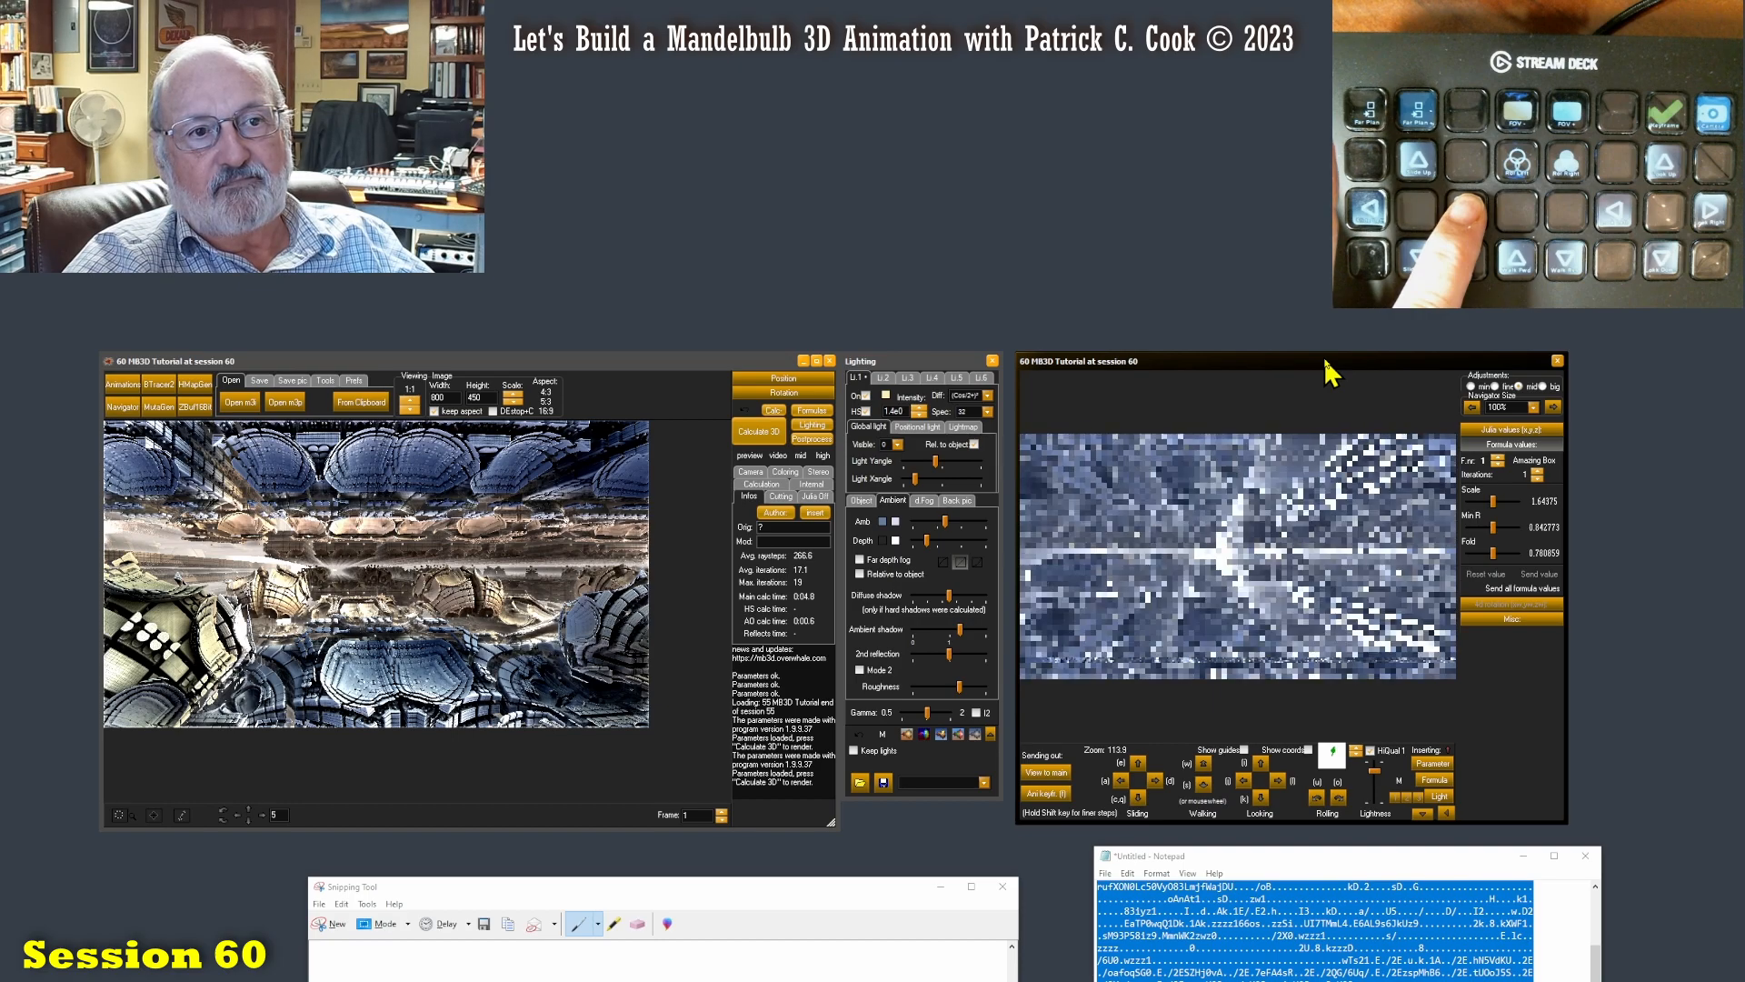
key(d)
key(d)
key(d)
key(d)
key(d)
key(d)
key(d)
key(d)
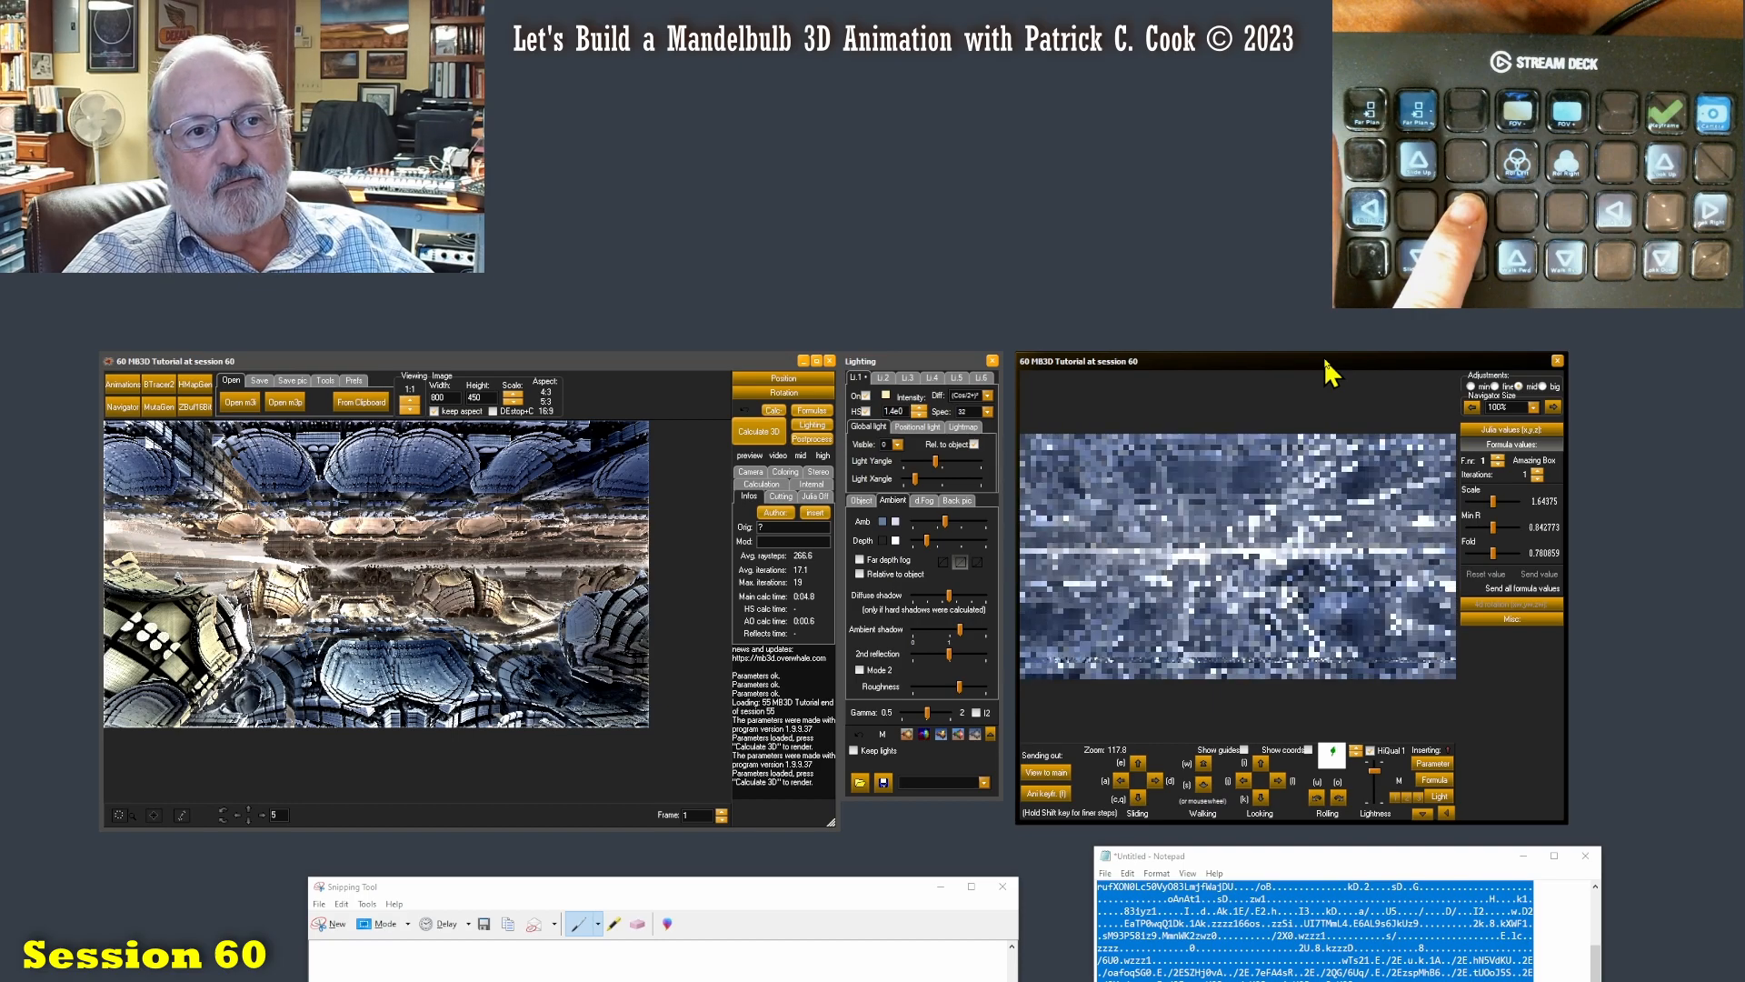
key(d)
key(d)
key(d)
key(d)
key(d)
key(d)
key(d)
key(d)
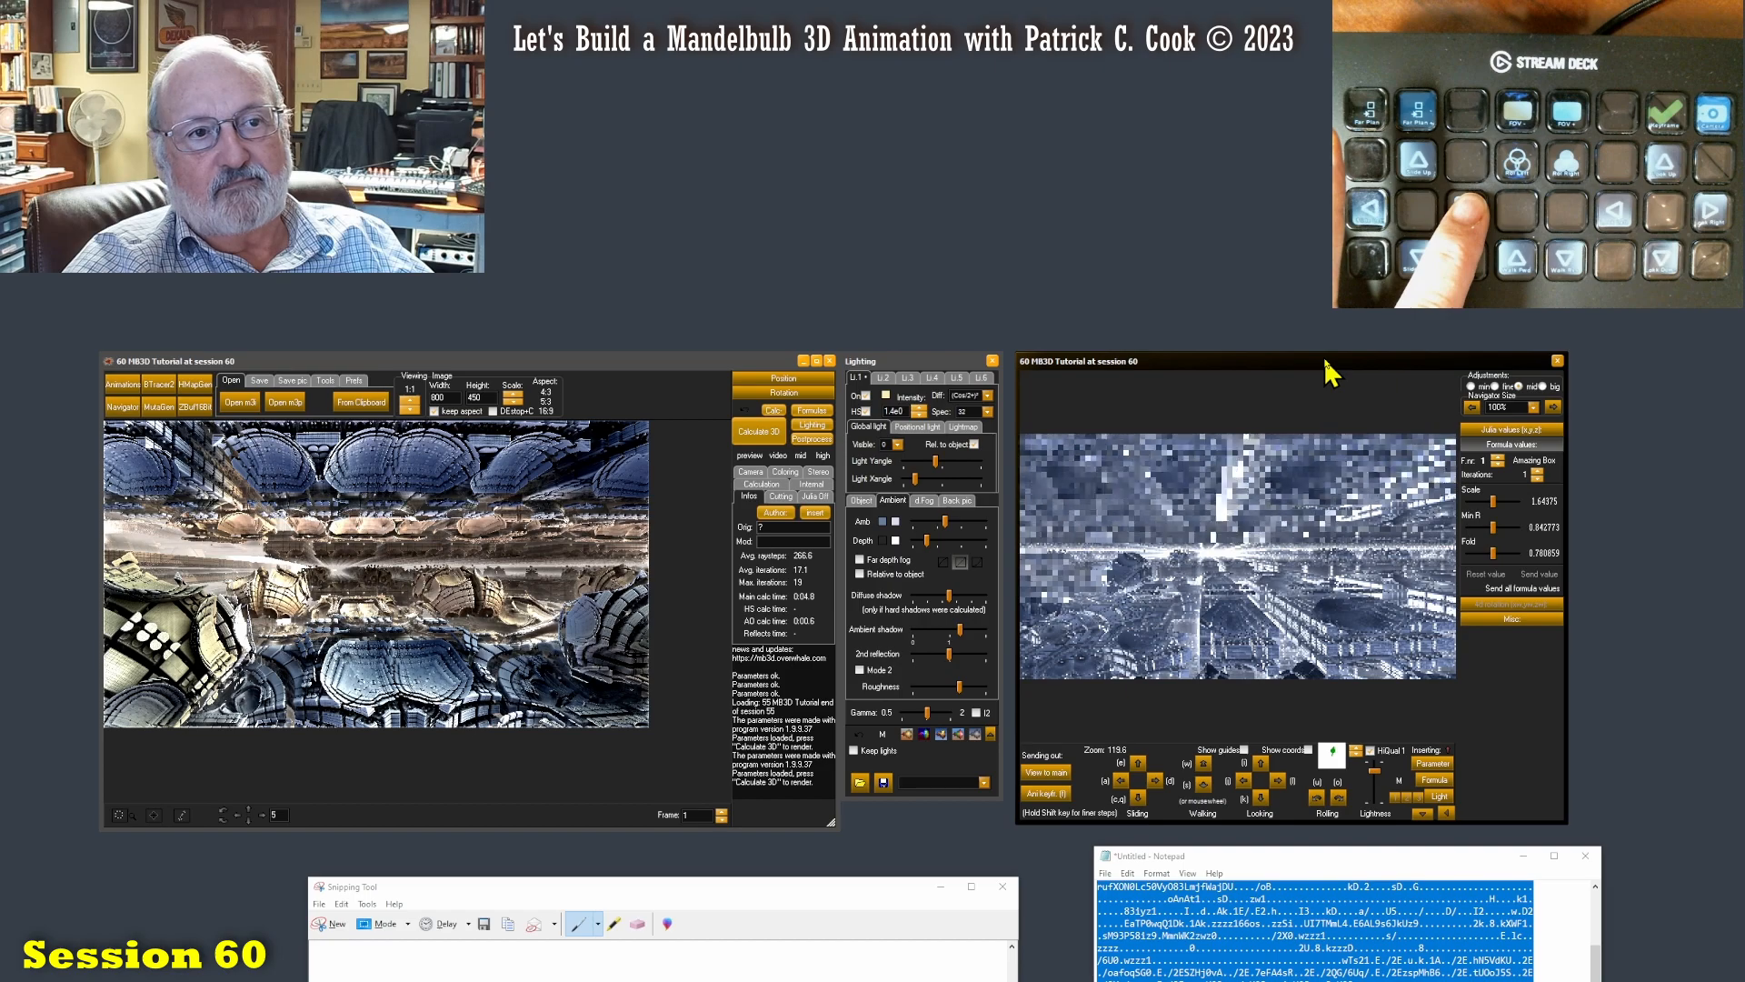
key(d)
key(d)
key(d)
key(d)
key(d)
key(d)
key(d)
key(d)
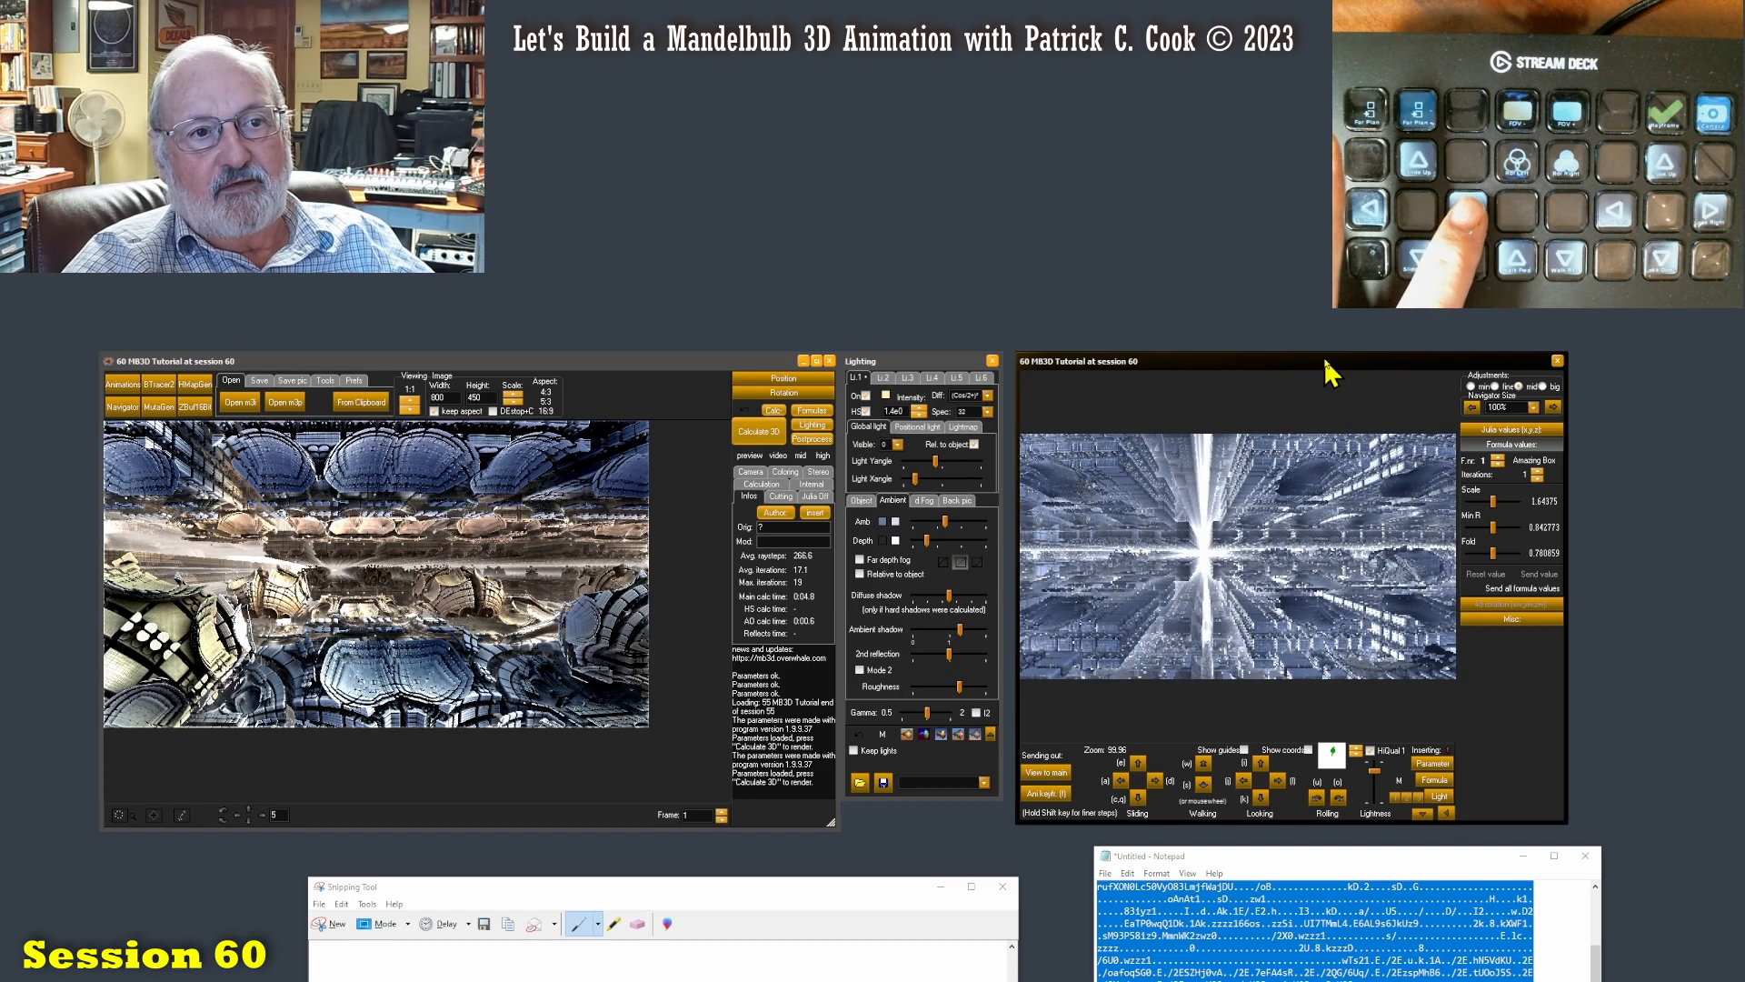
key(d)
key(d)
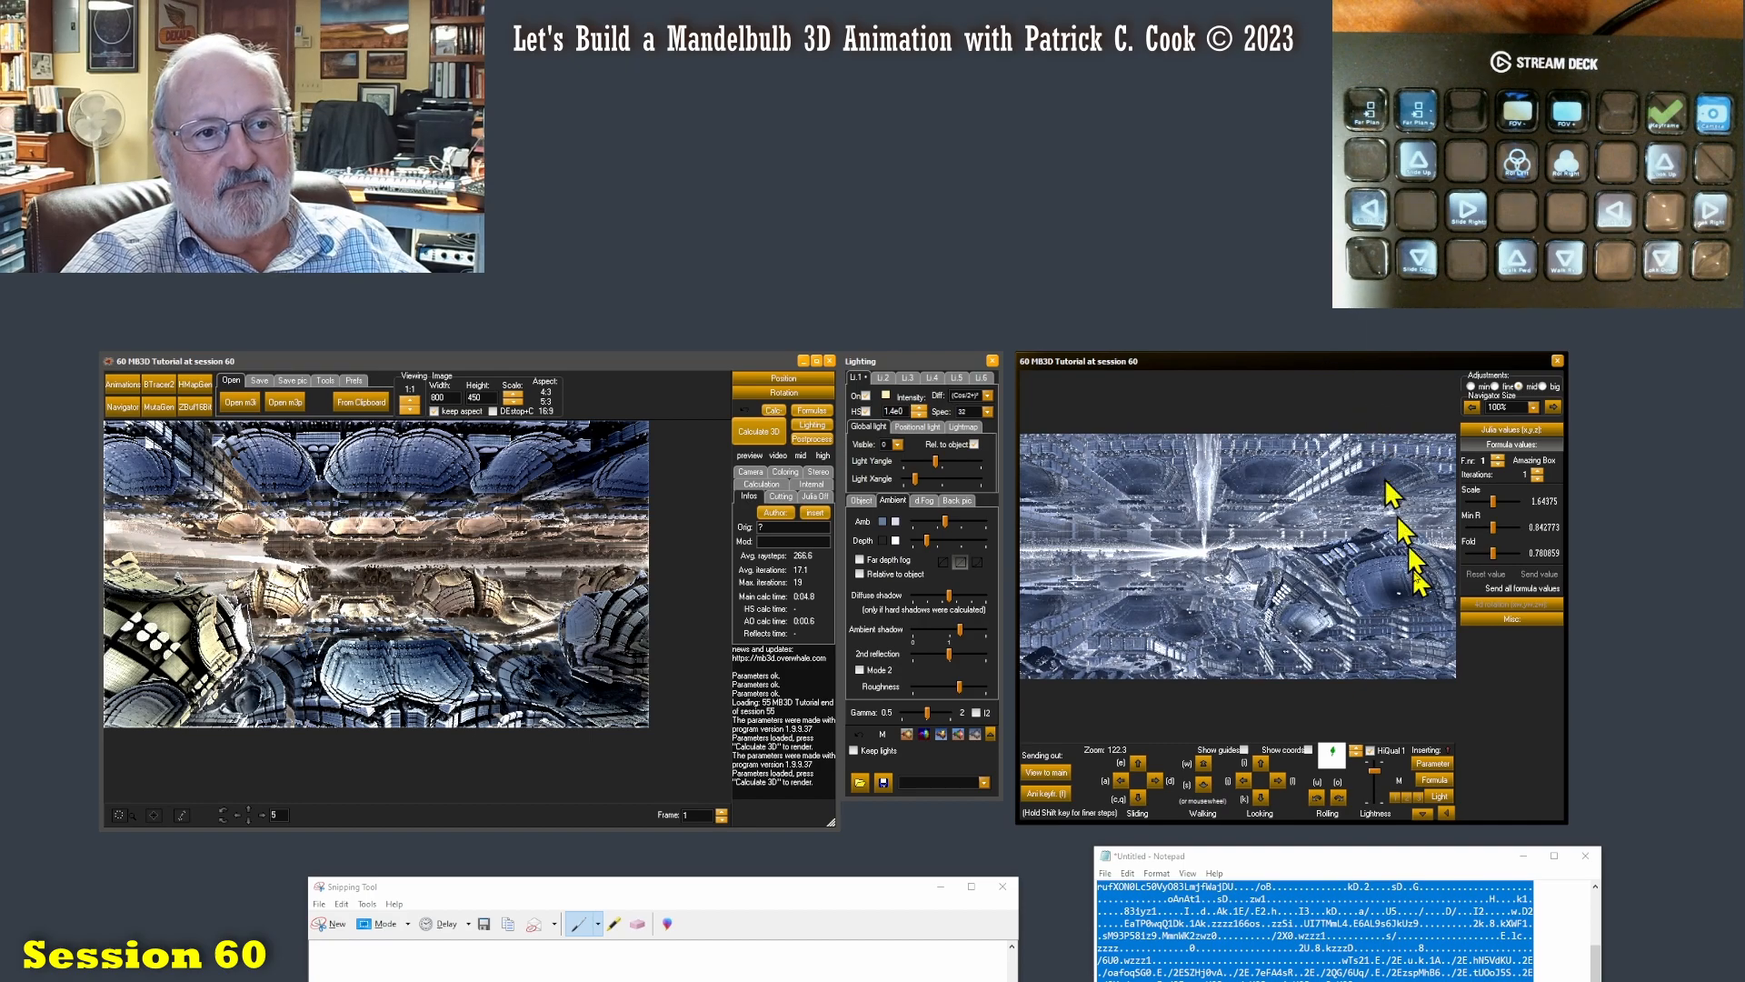
- Render the slid-right Navigator view in the main window and compare it with the snip of the original image, moving the snip aside again
click(1047, 773)
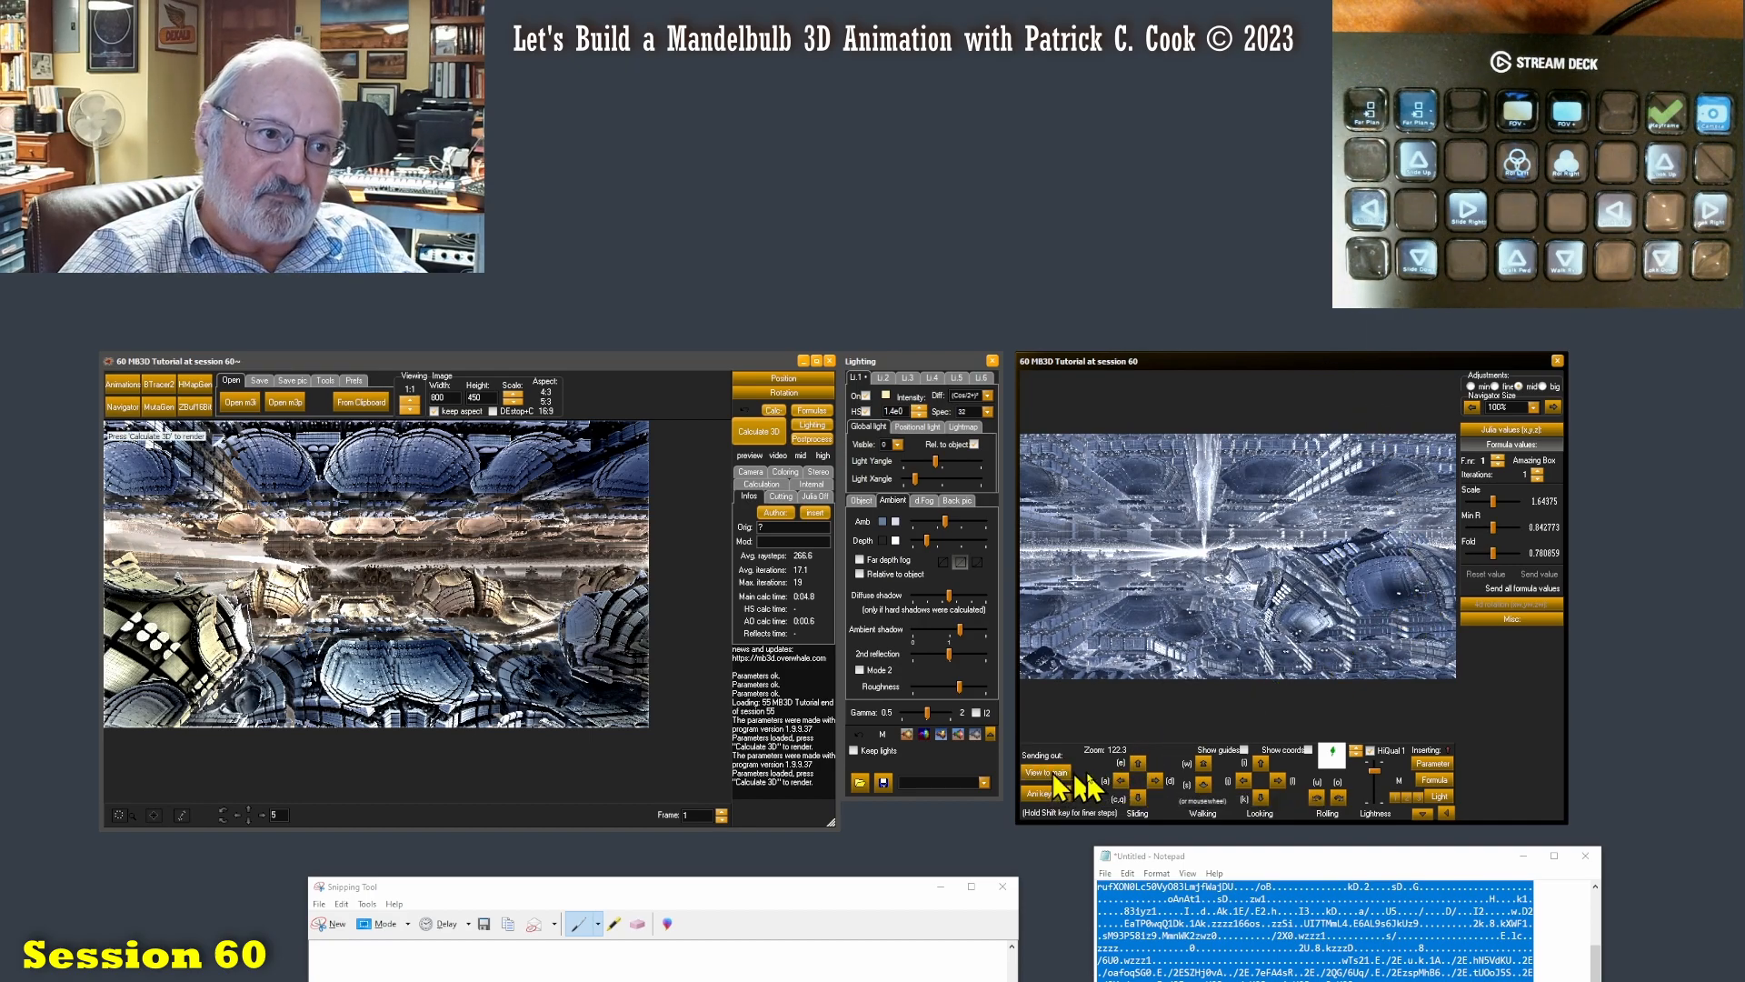
click(753, 434)
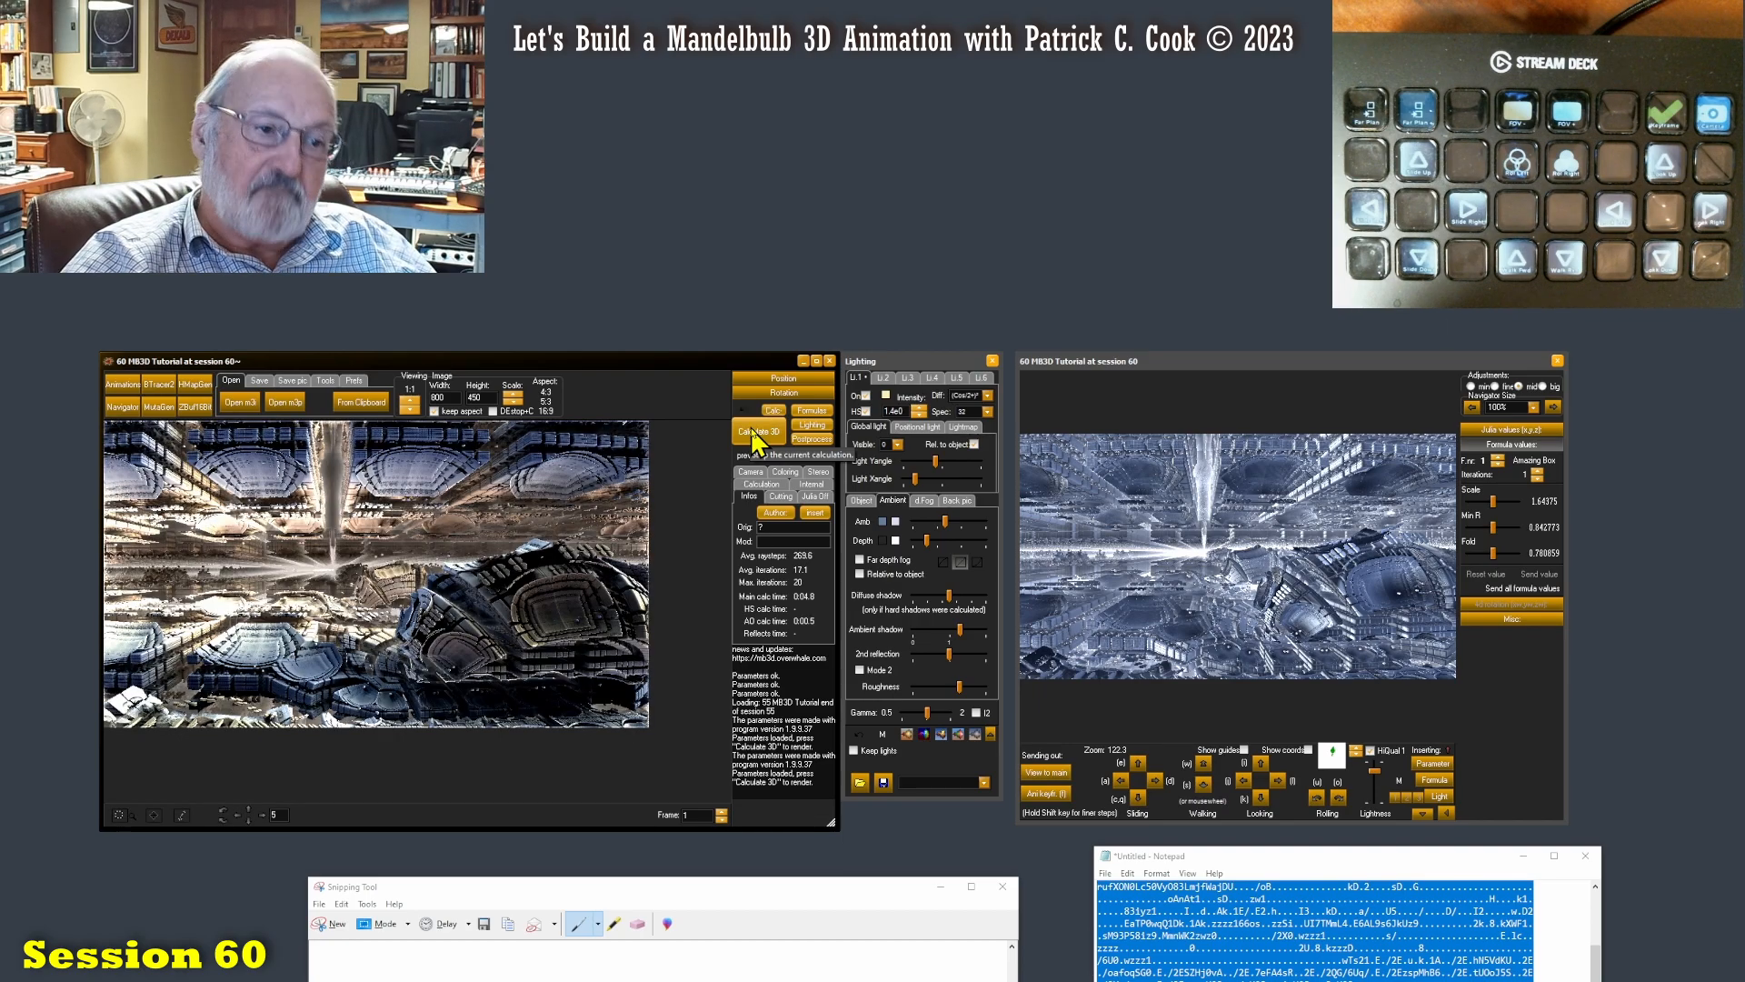
drag(616, 893, 961, 305)
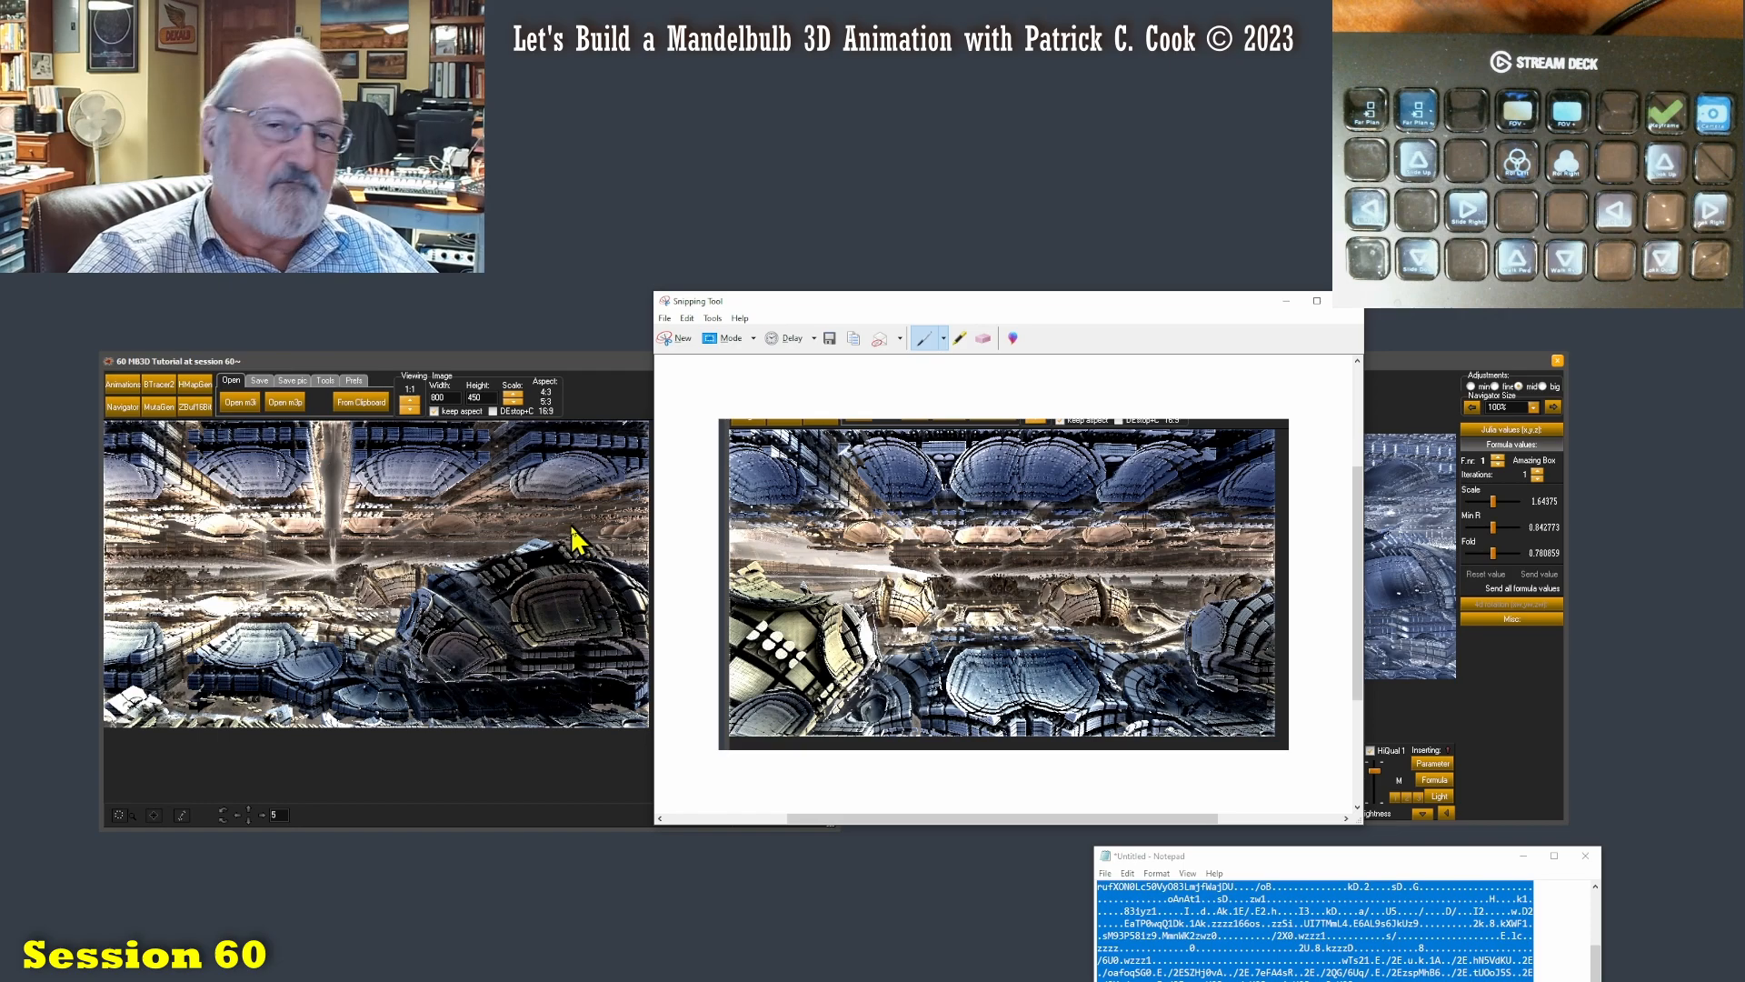
drag(1096, 302, 723, 894)
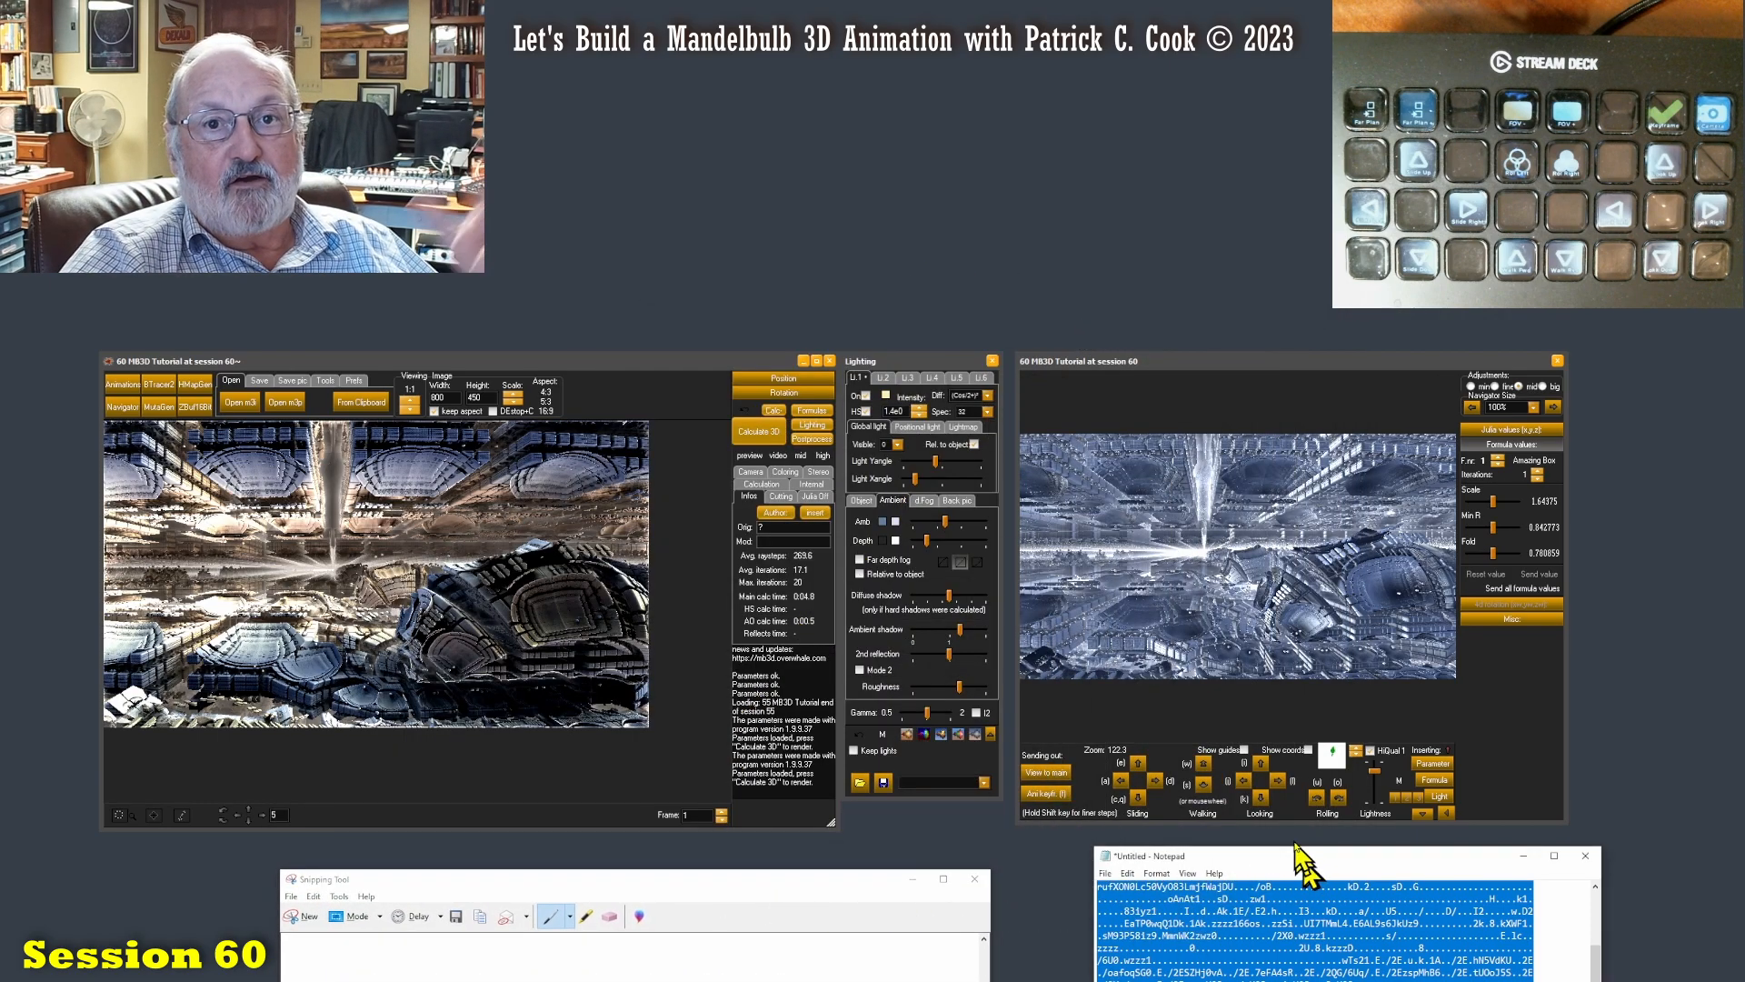
- Bring up the Notepad document with the original parameters, move it aside again, and reload them from the clipboard into the main window
drag(1449, 858, 1449, 603)
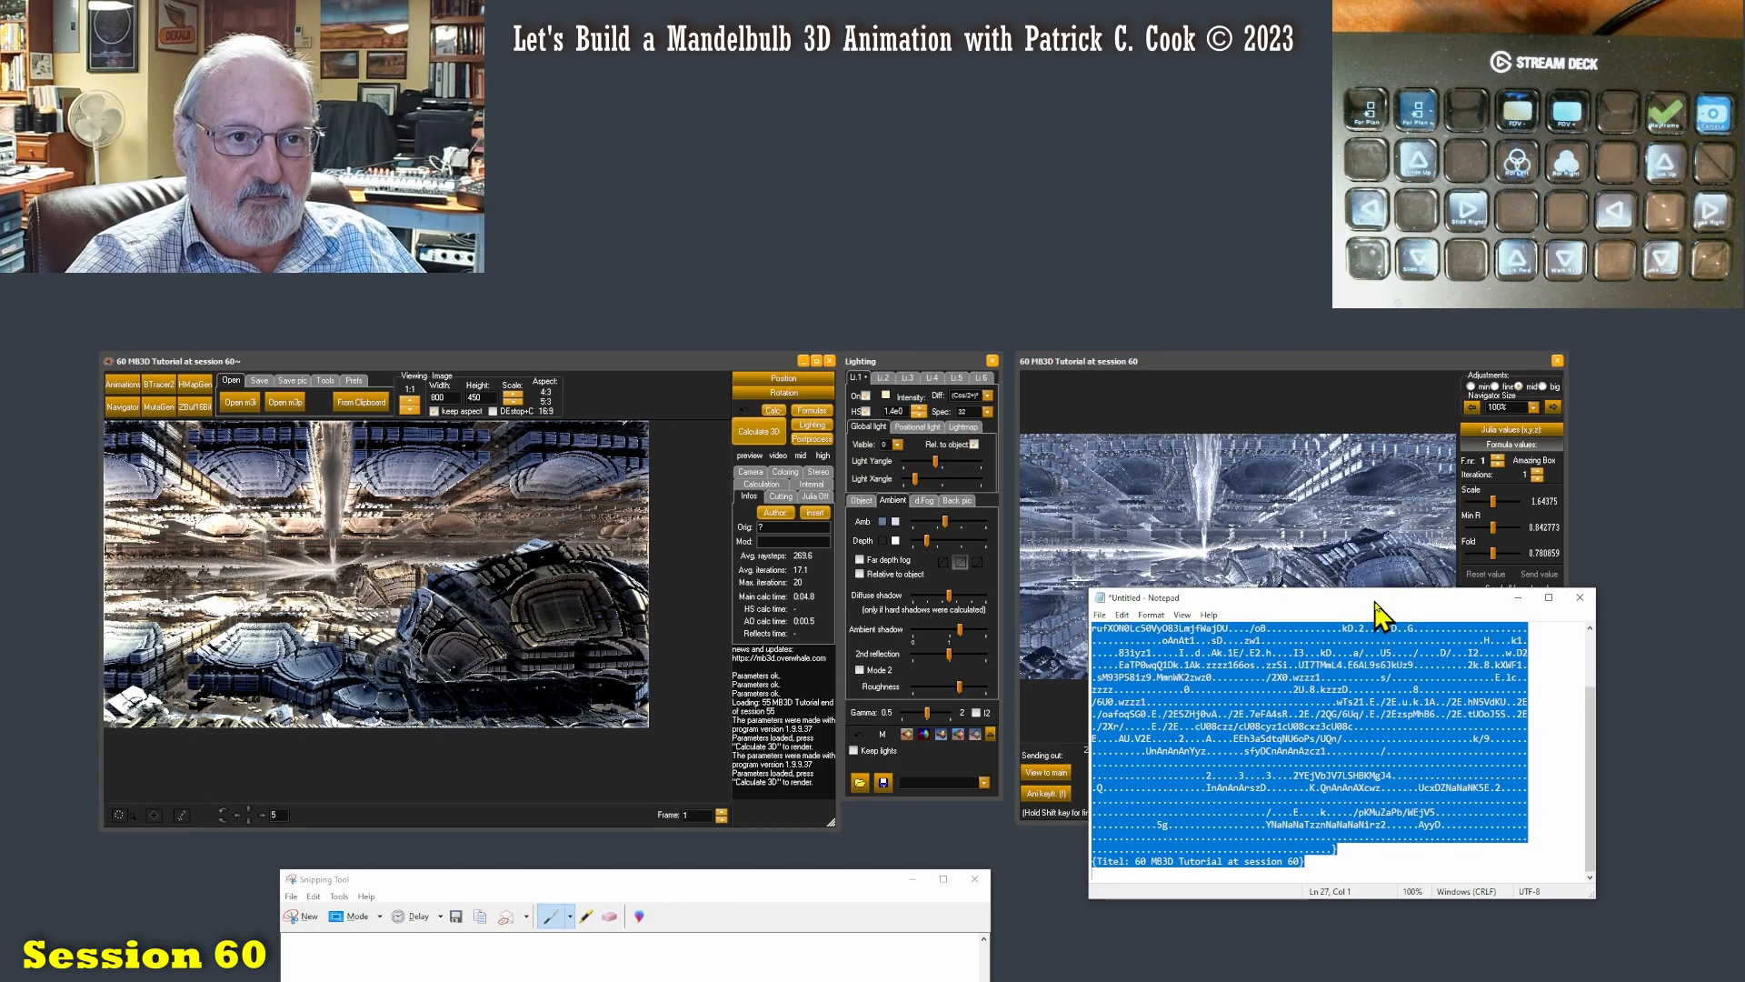
drag(1377, 614, 1372, 909)
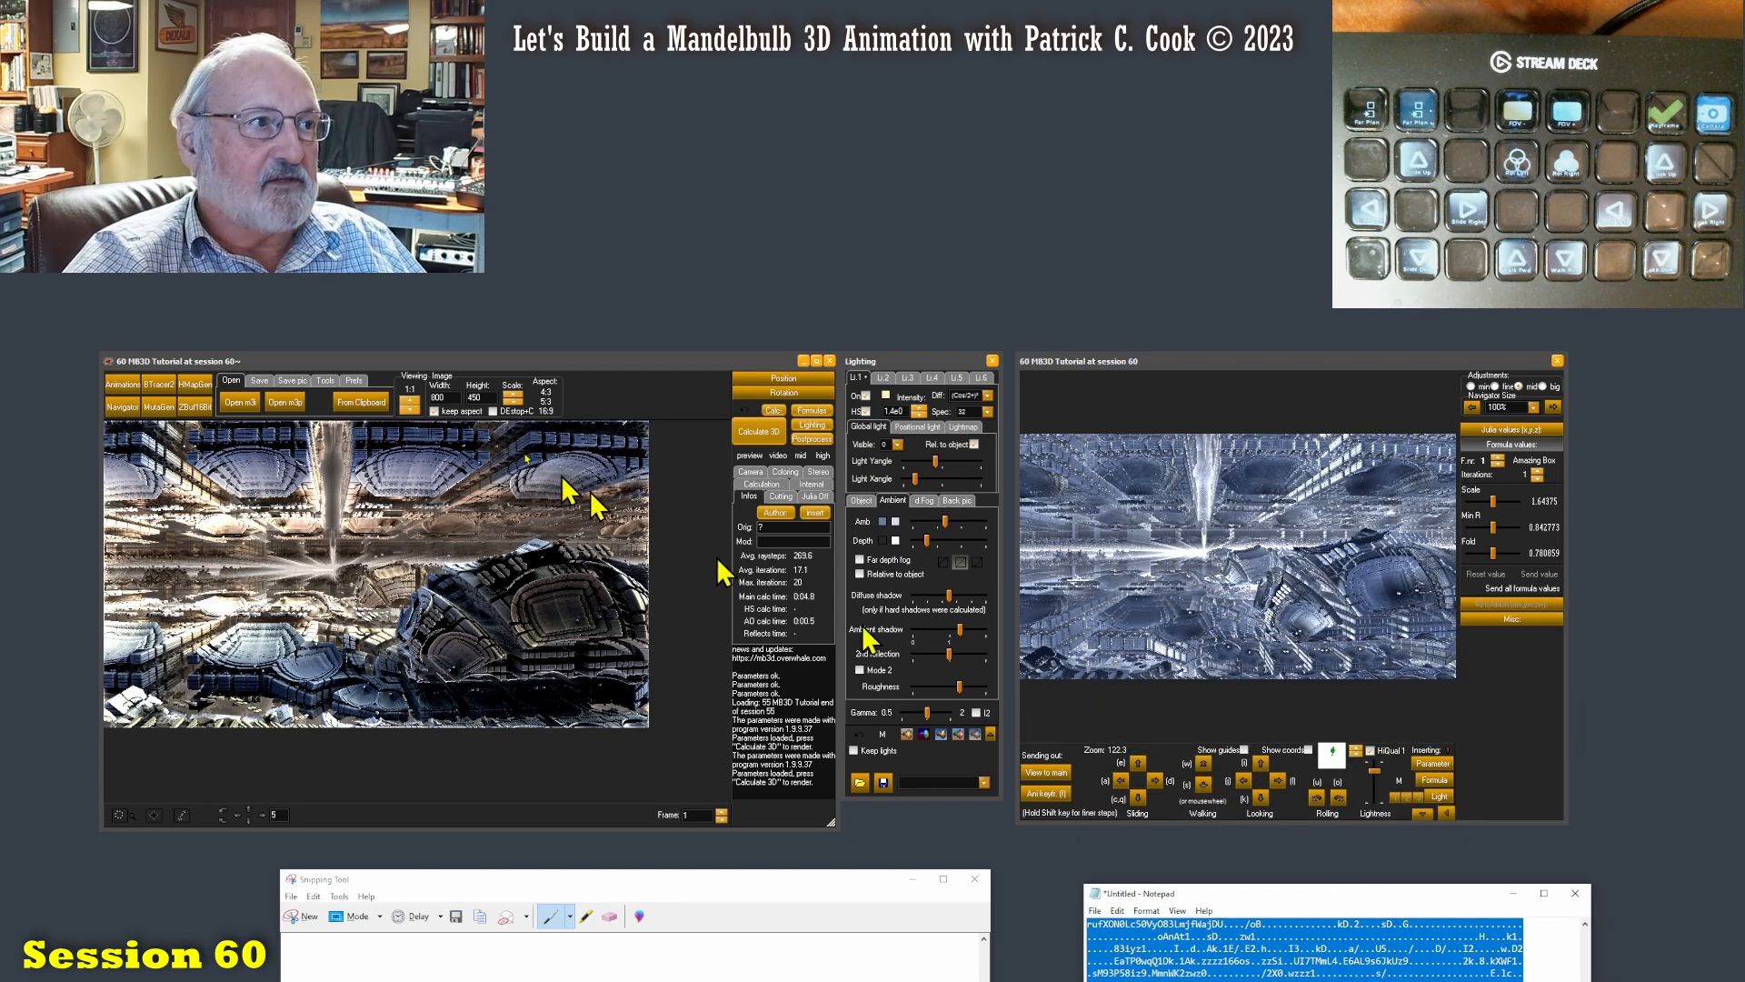
click(233, 381)
click(361, 402)
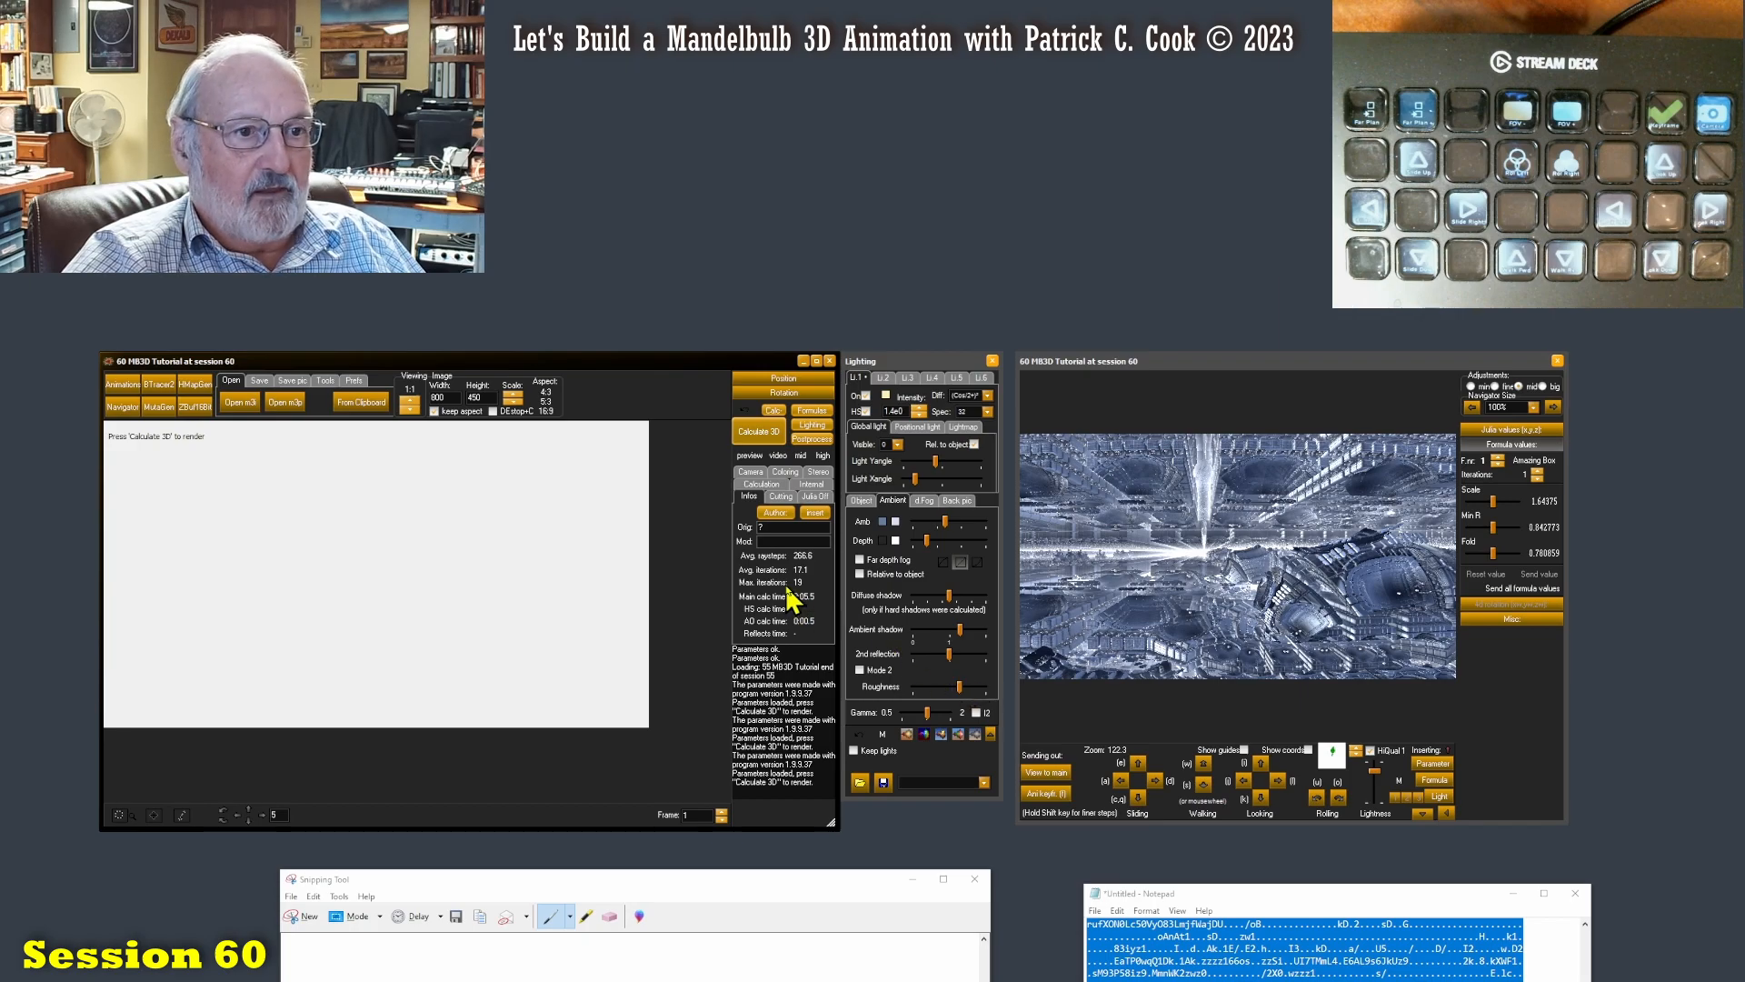
- Recalculate the reloaded original image in 3D and reset the Navigator to its parameters, keeping the snip out of the way
click(762, 433)
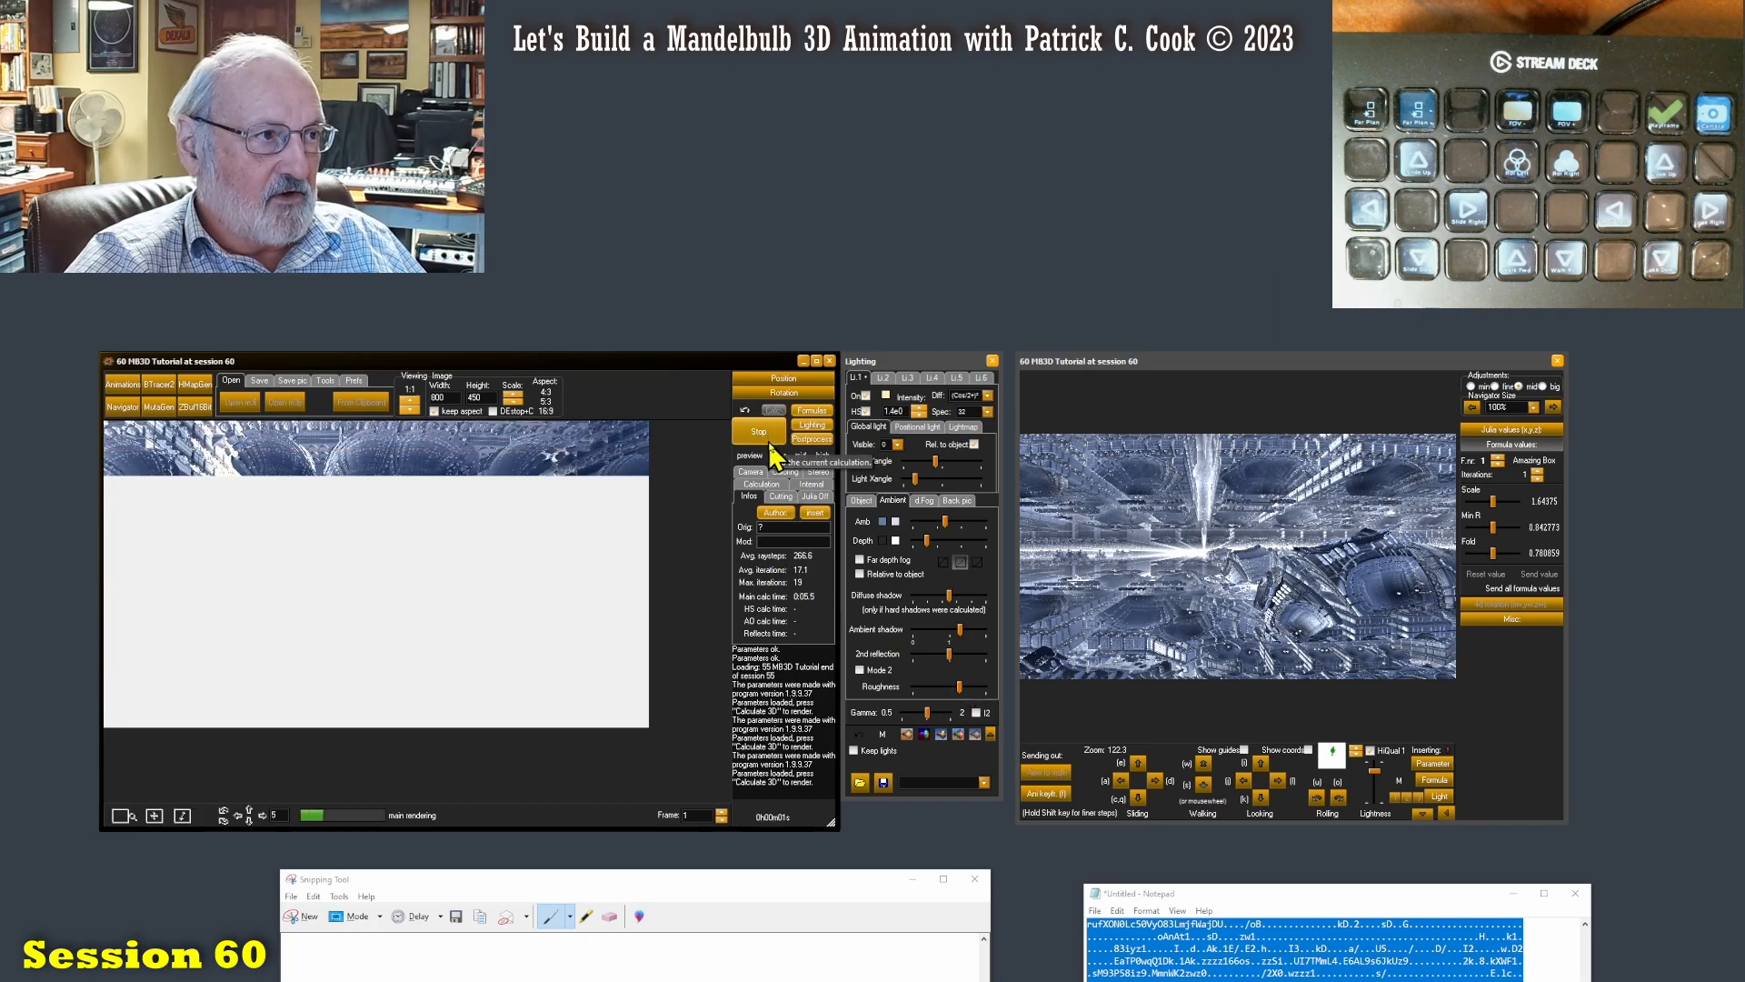
click(1436, 765)
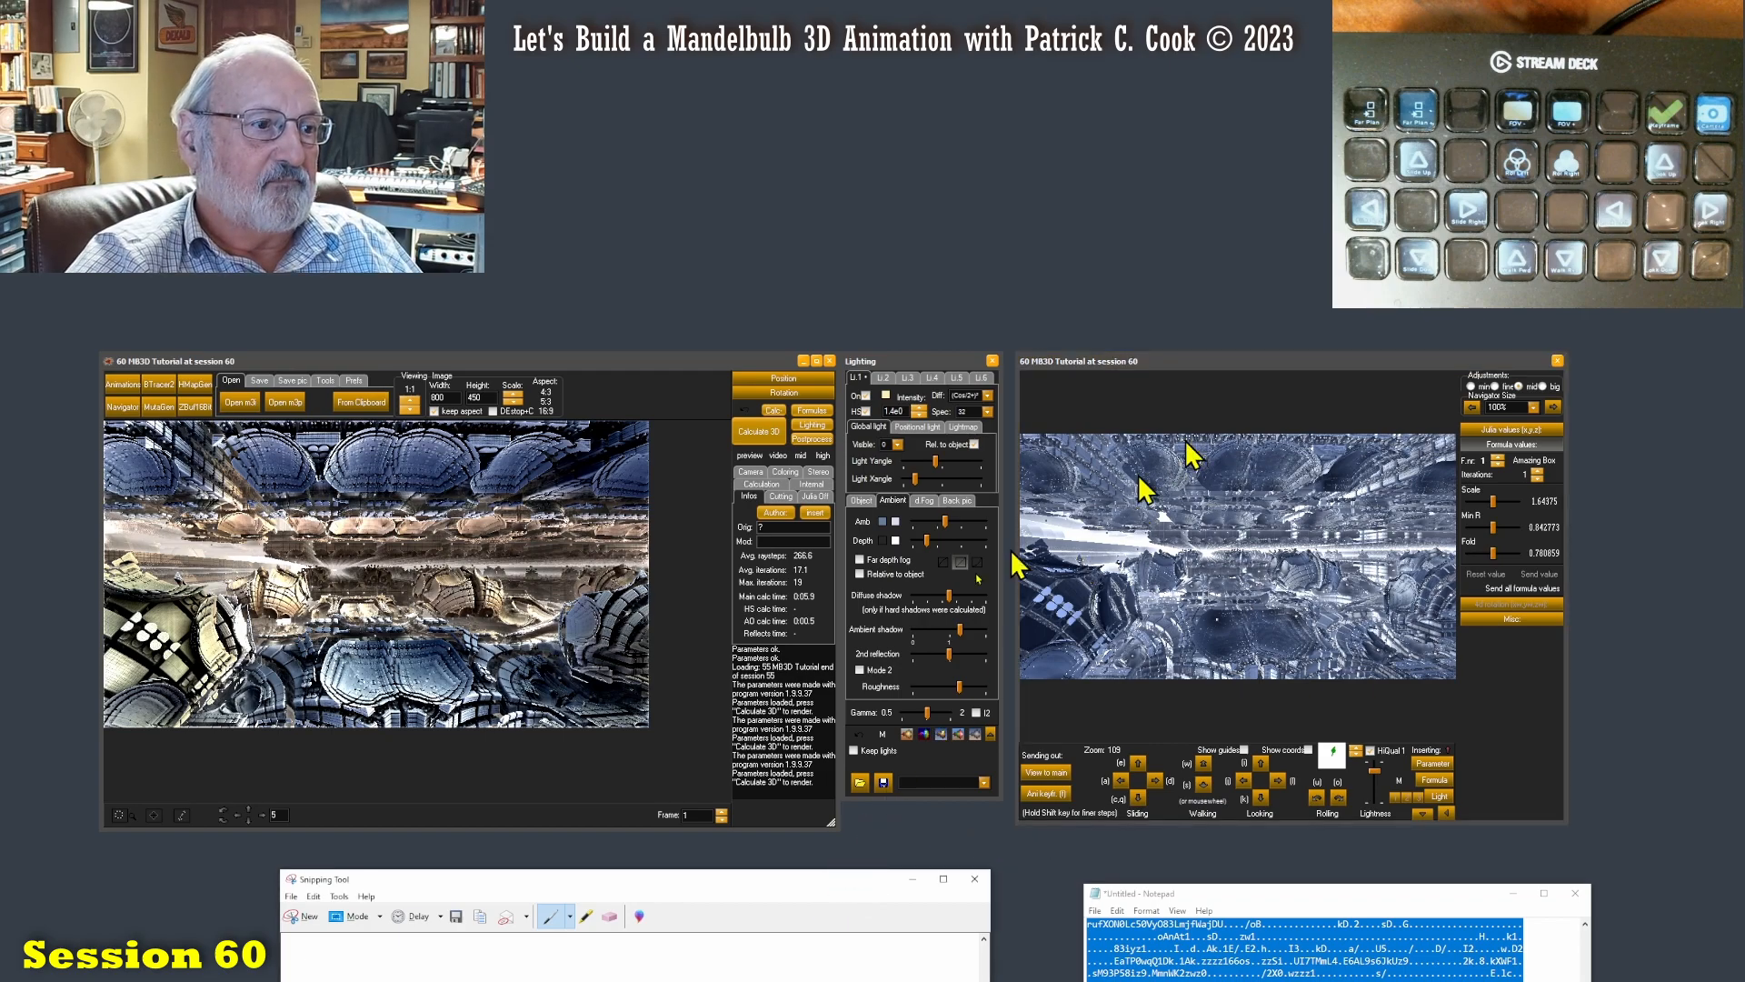
mouse_move(647, 886)
mouse_down()
mouse_move(1023, 368)
mouse_move(1018, 293)
mouse_move(682, 888)
mouse_move(655, 904)
mouse_up()
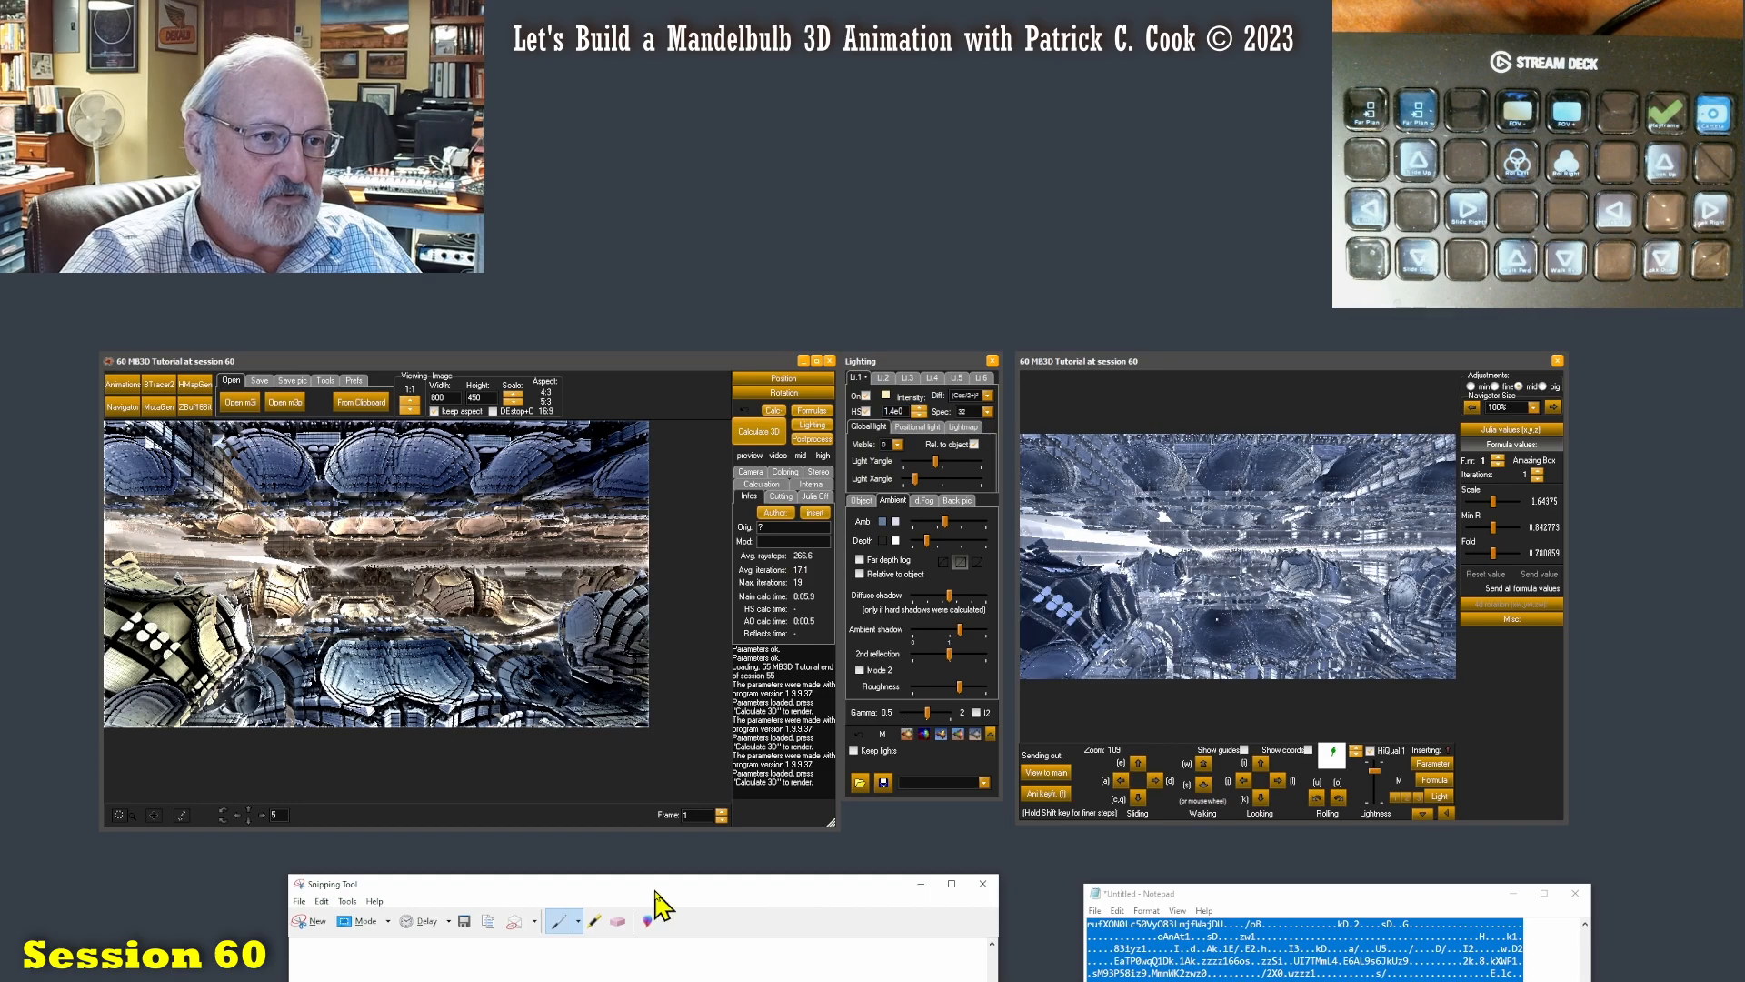
- Slide the Navigator camera continuously upward from the original view through the fractal layers
click(1286, 361)
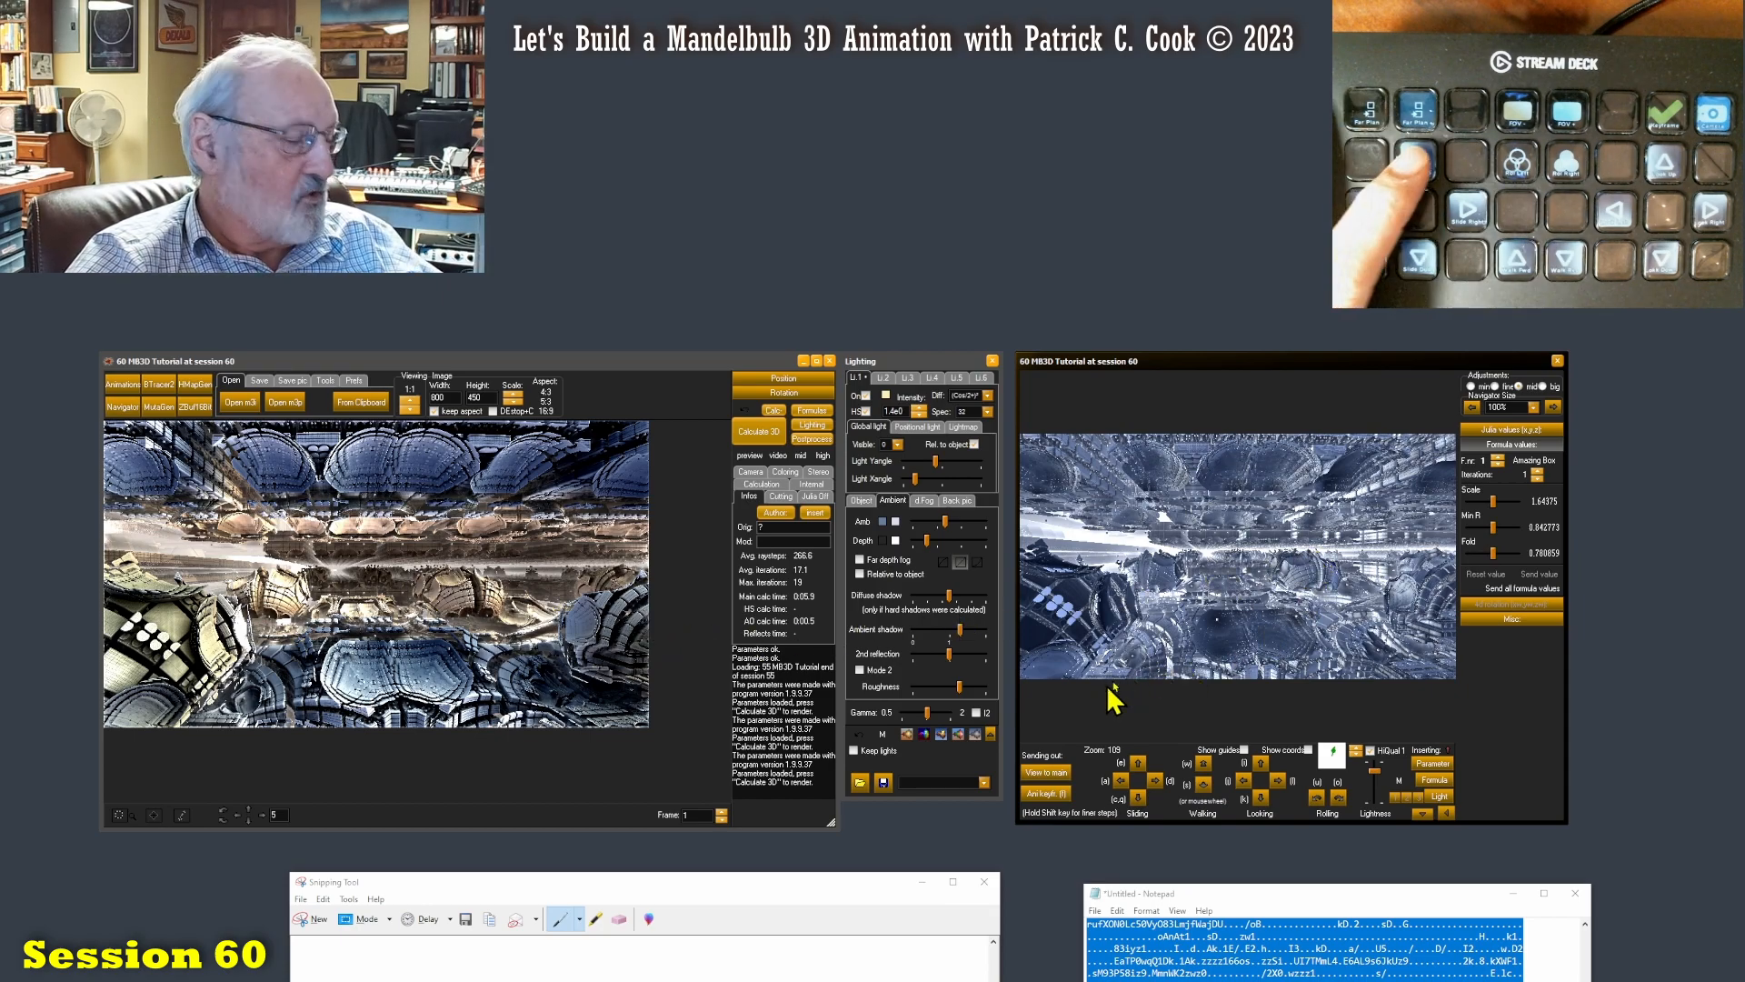
key(e)
key(e)
key(e)
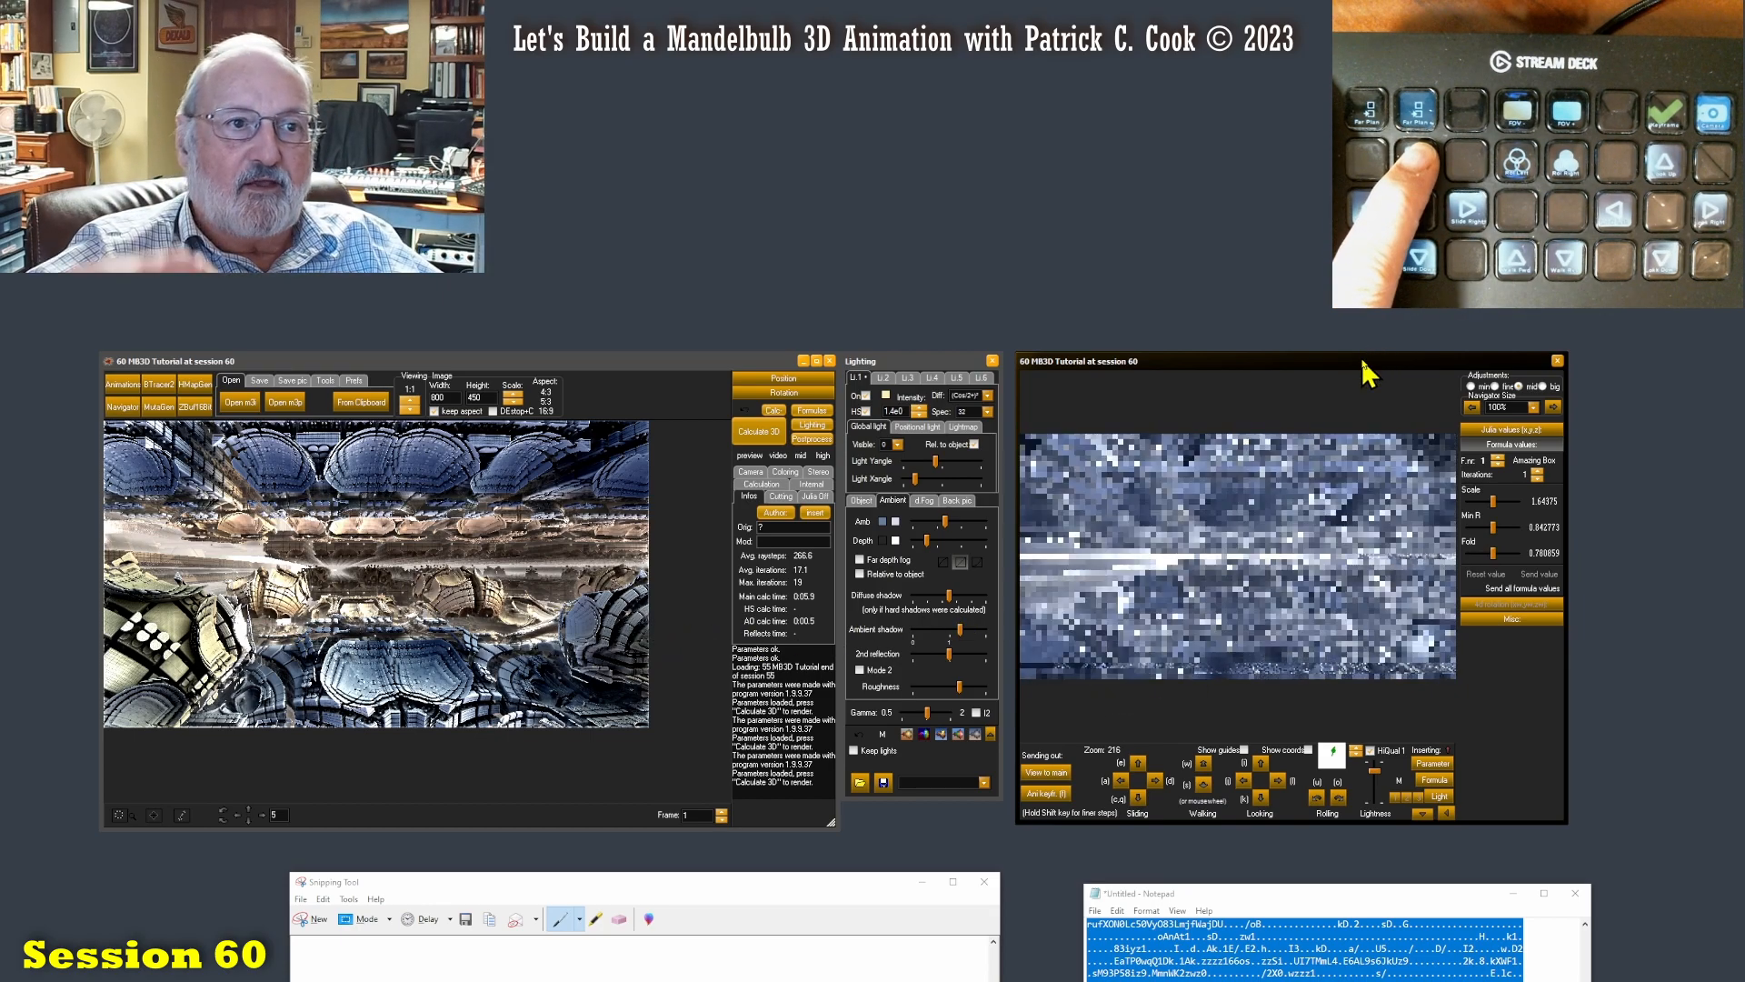
key(e)
key(e)
key(e)
key(e)
key(e)
key(e)
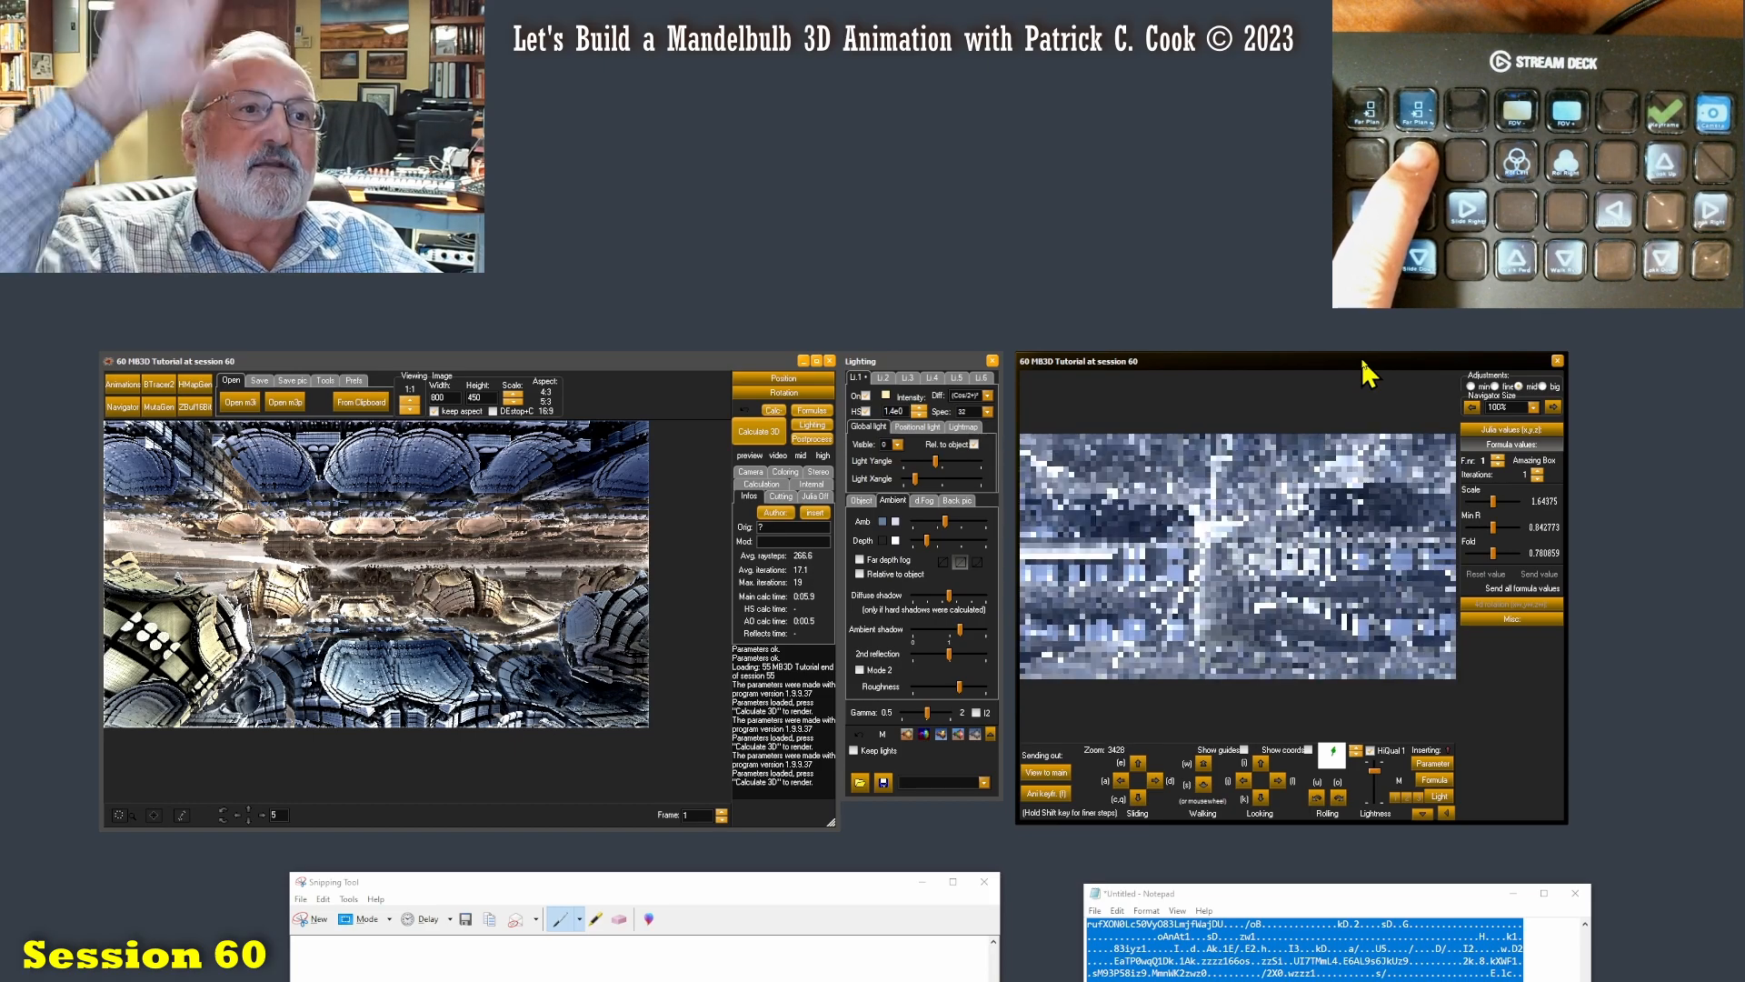
key(e)
key(e)
key(e)
key(e)
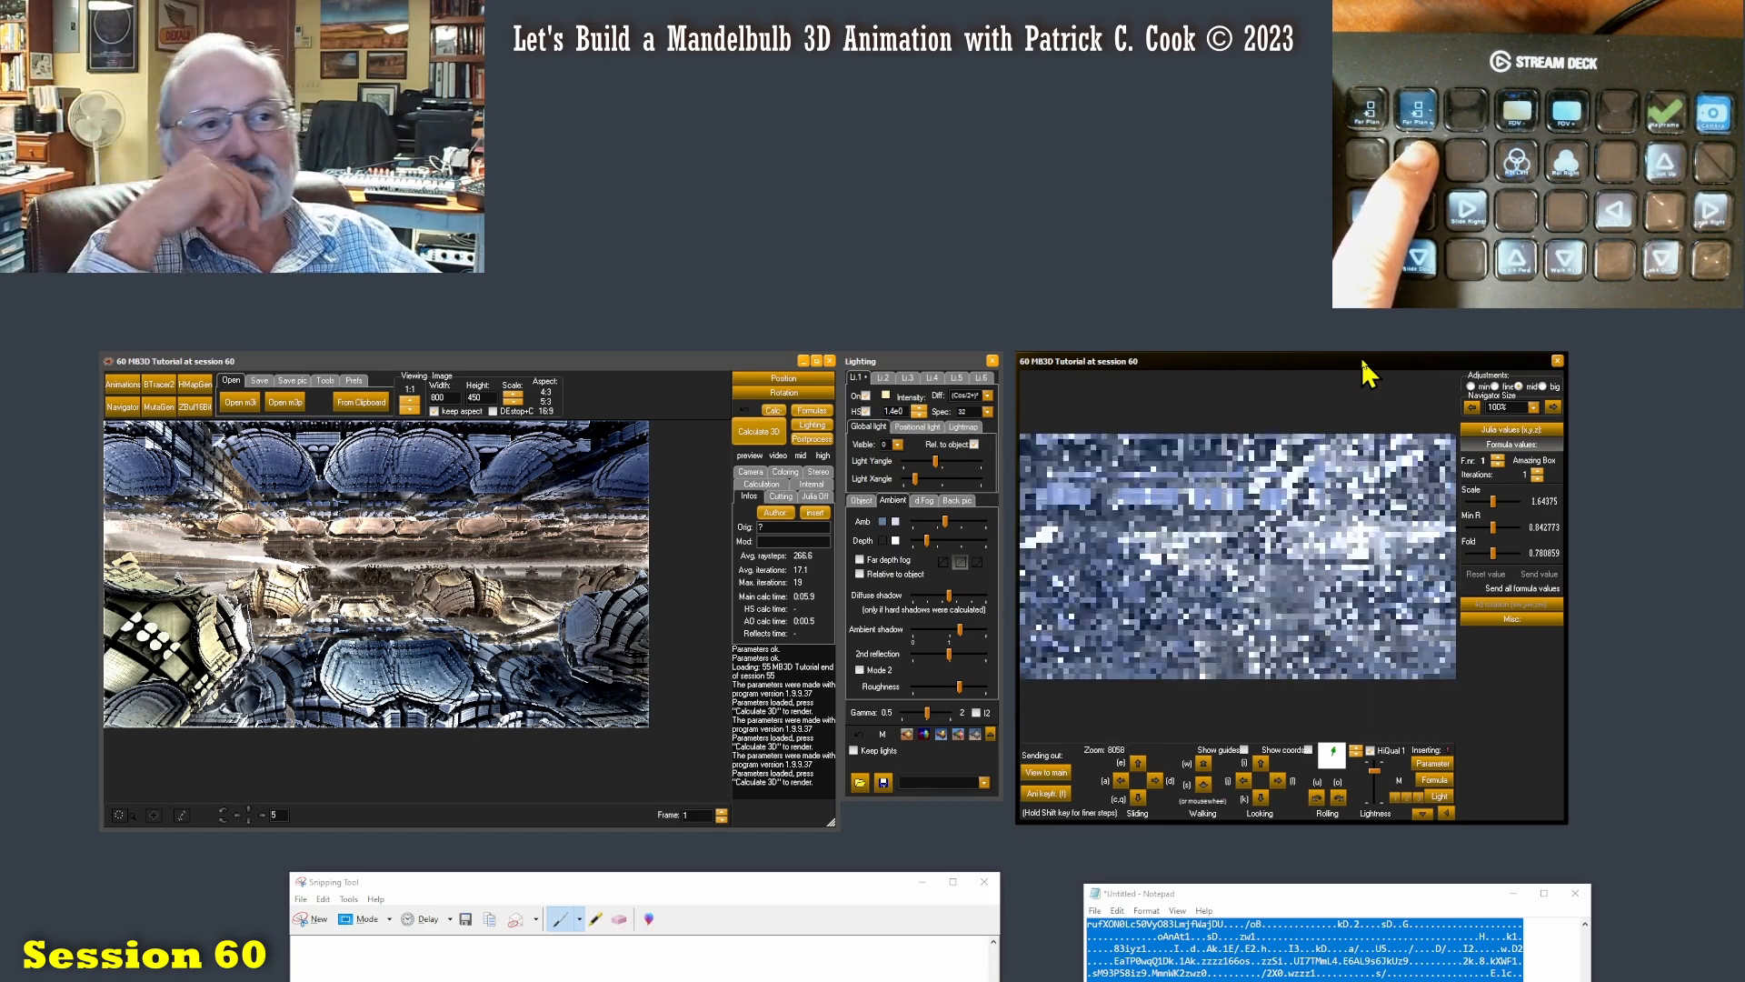
key(e)
key(e)
key(e)
key(e)
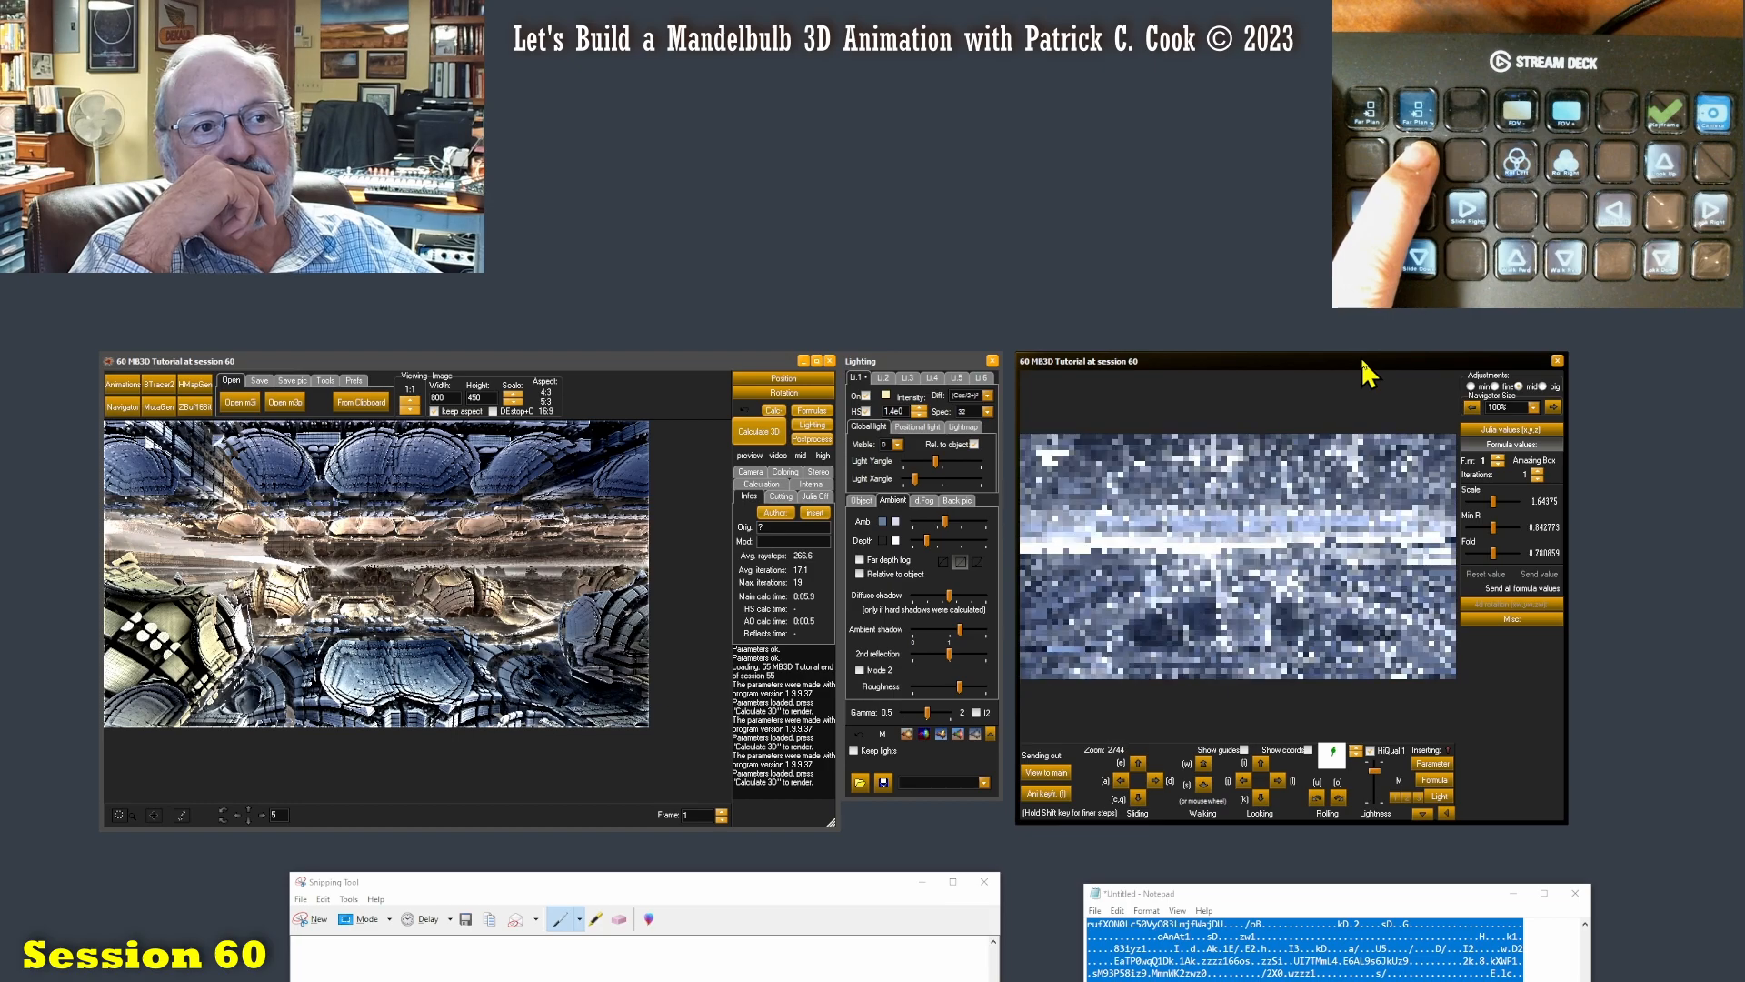
key(e)
key(e)
key(e)
key(e)
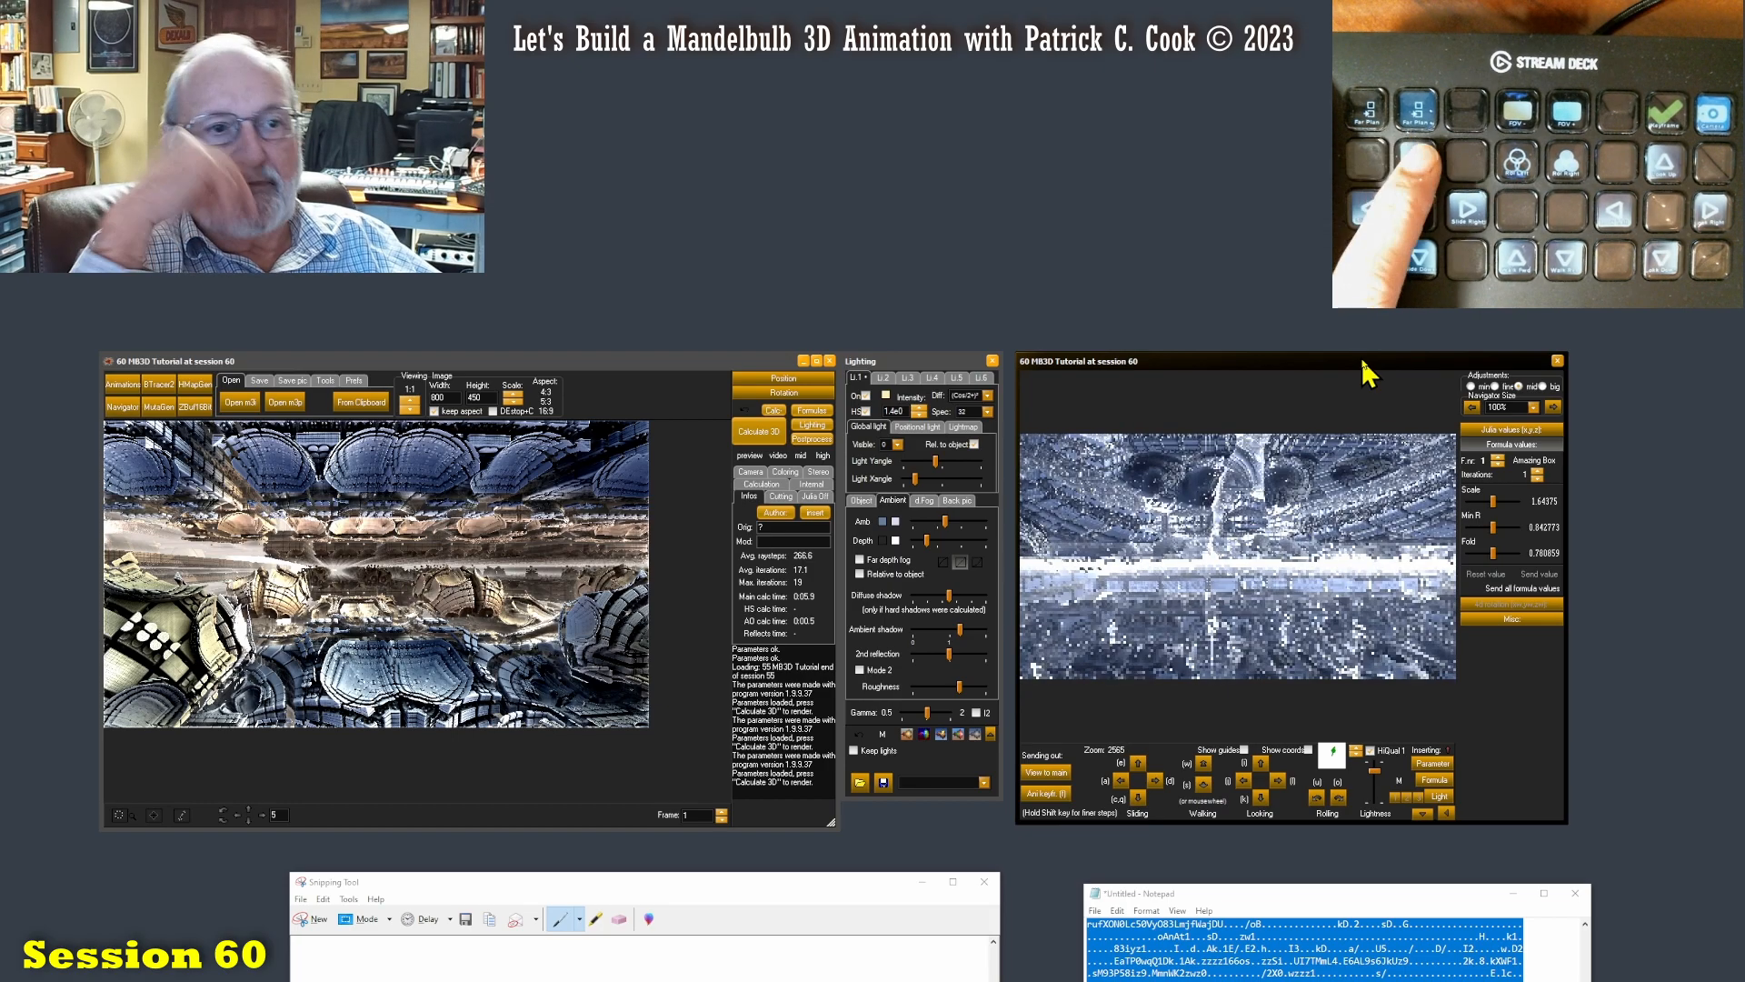
- Slide the Navigator camera back down a few steps to a symmetrical view with a bright horizontal band across the middle
key(c)
key(c)
key(c)
key(c)
key(c)
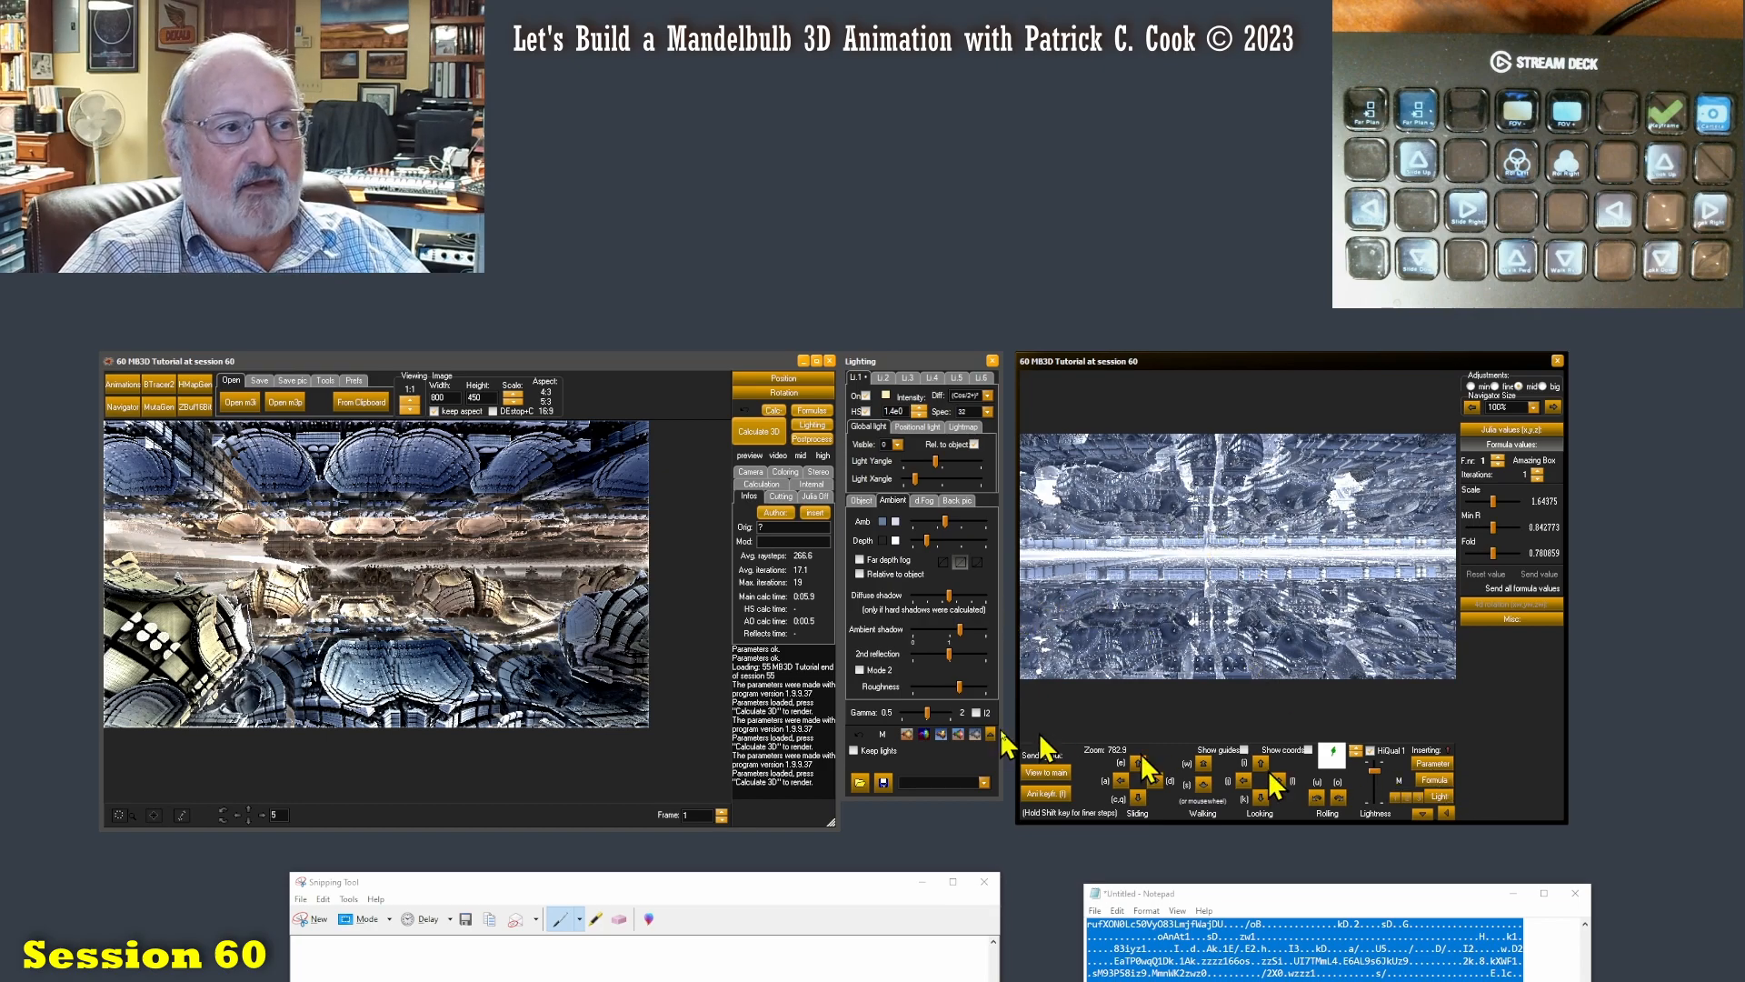
- Send the vertically shifted Navigator view to the main window, calculate it in 3D, and compare the render with the original snip
click(1047, 772)
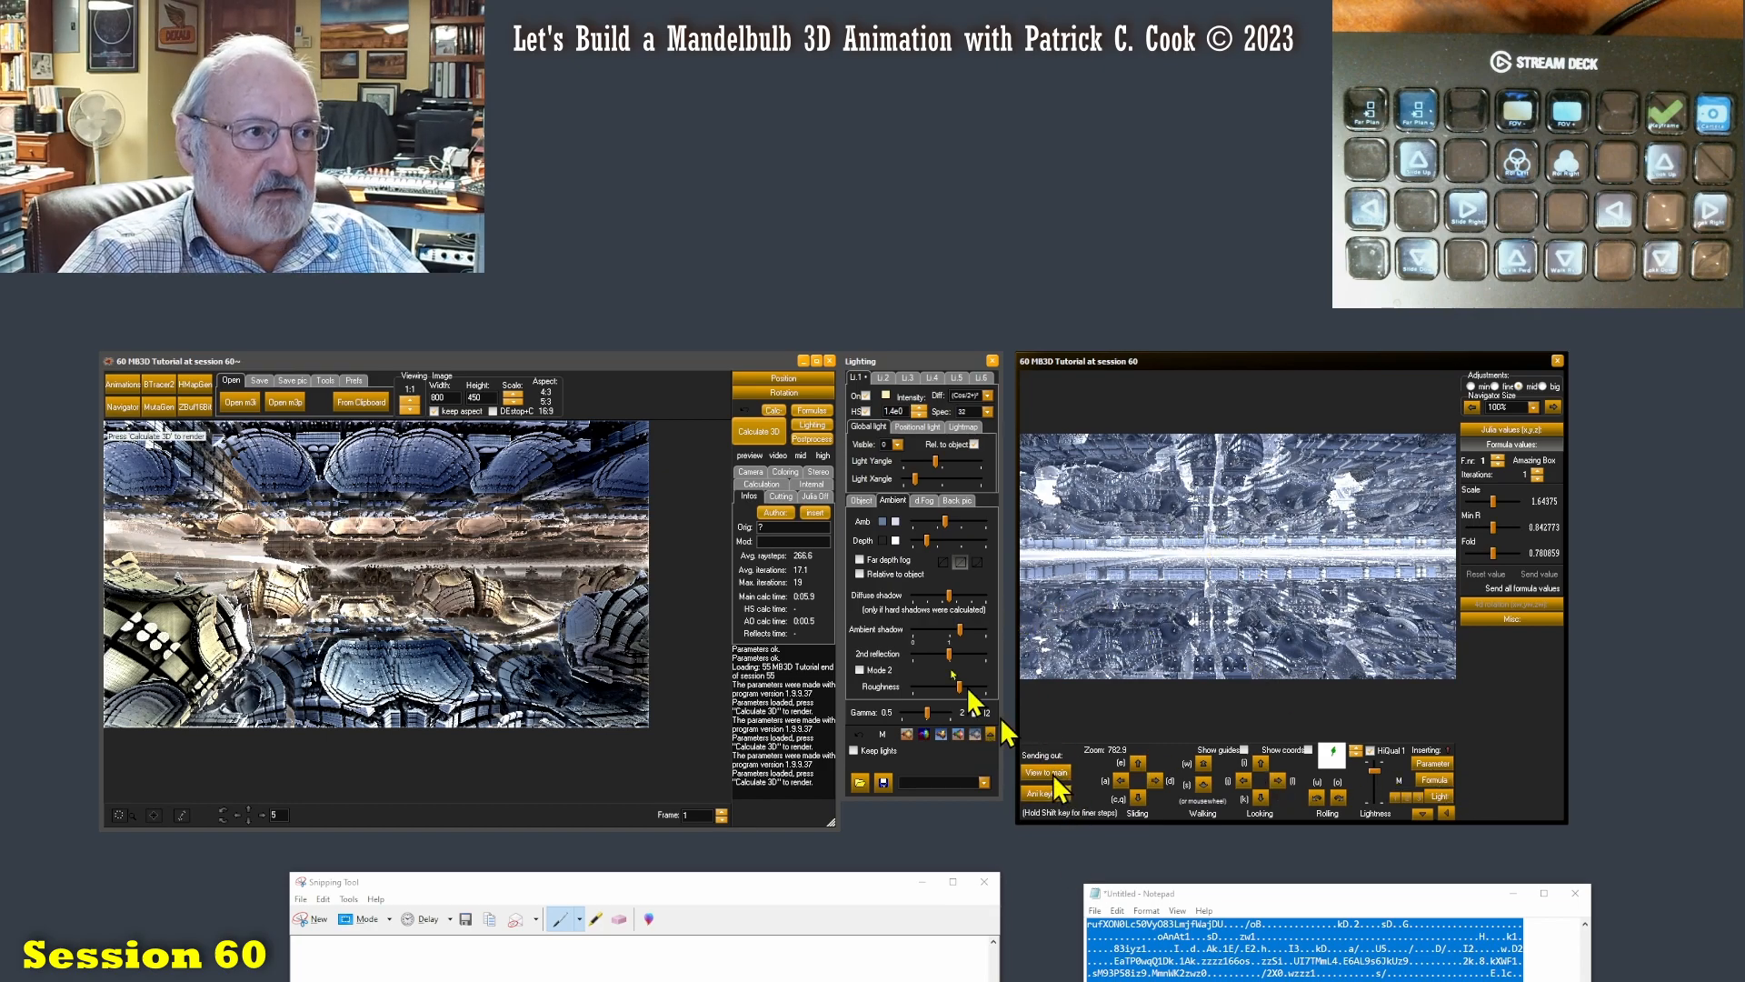
click(743, 432)
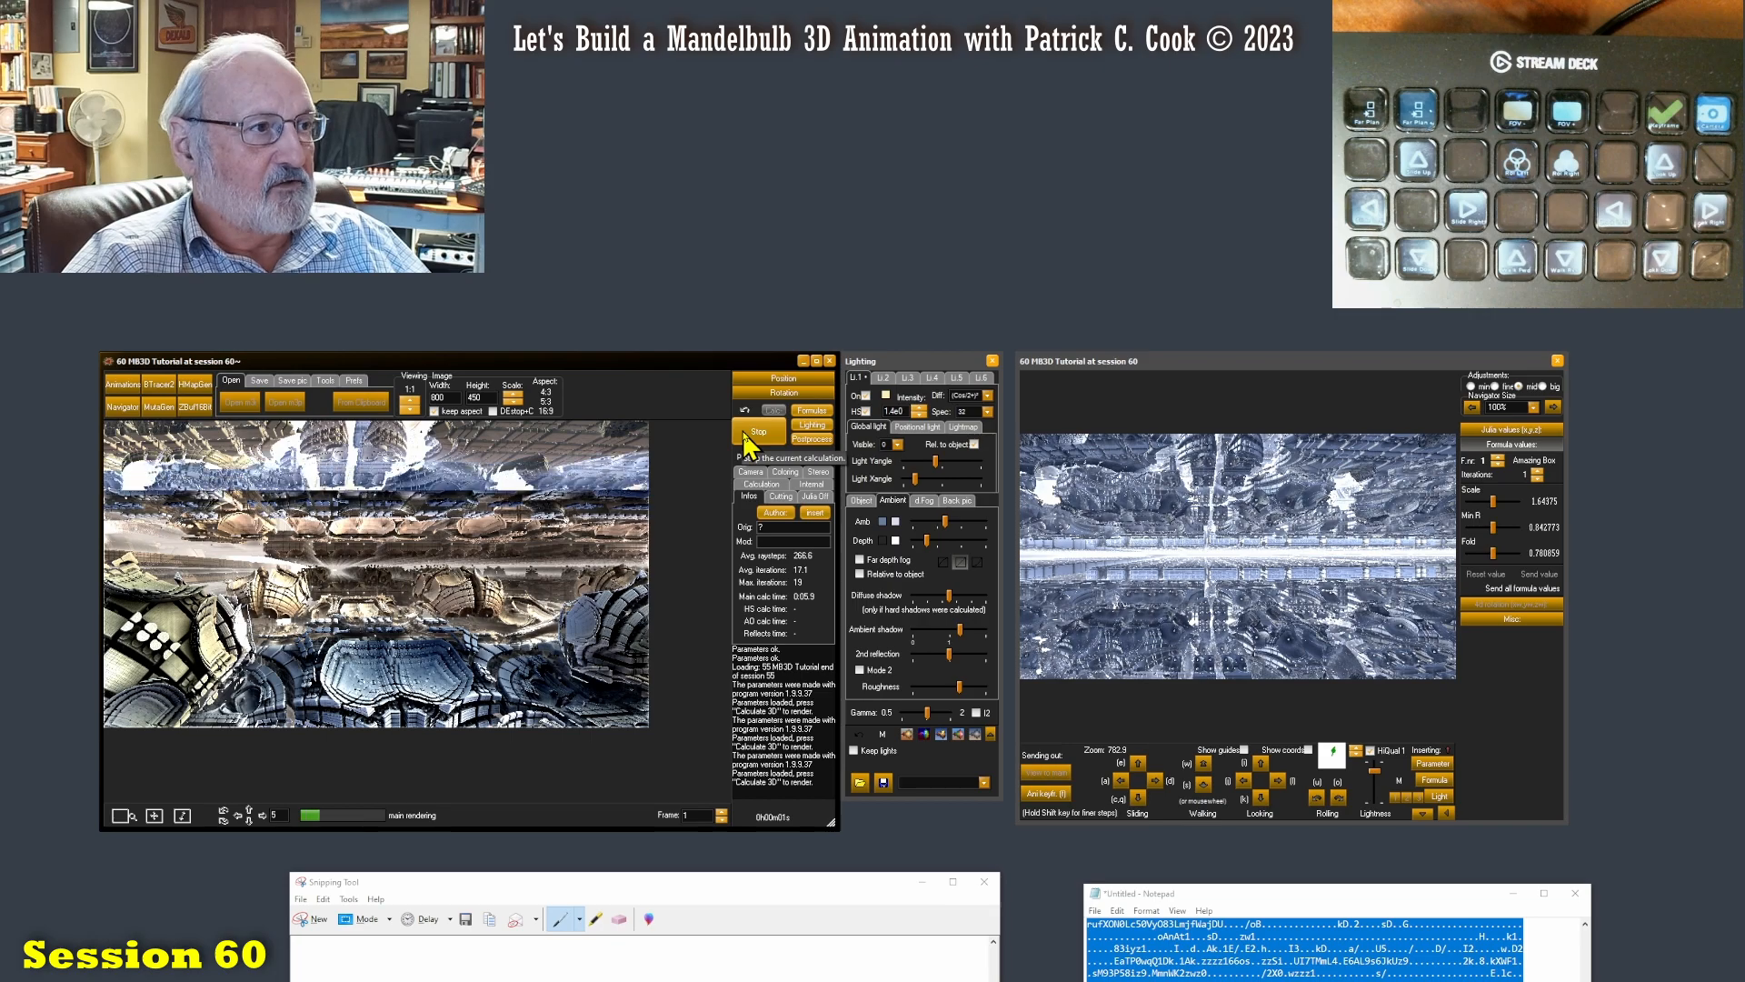
drag(632, 871, 987, 305)
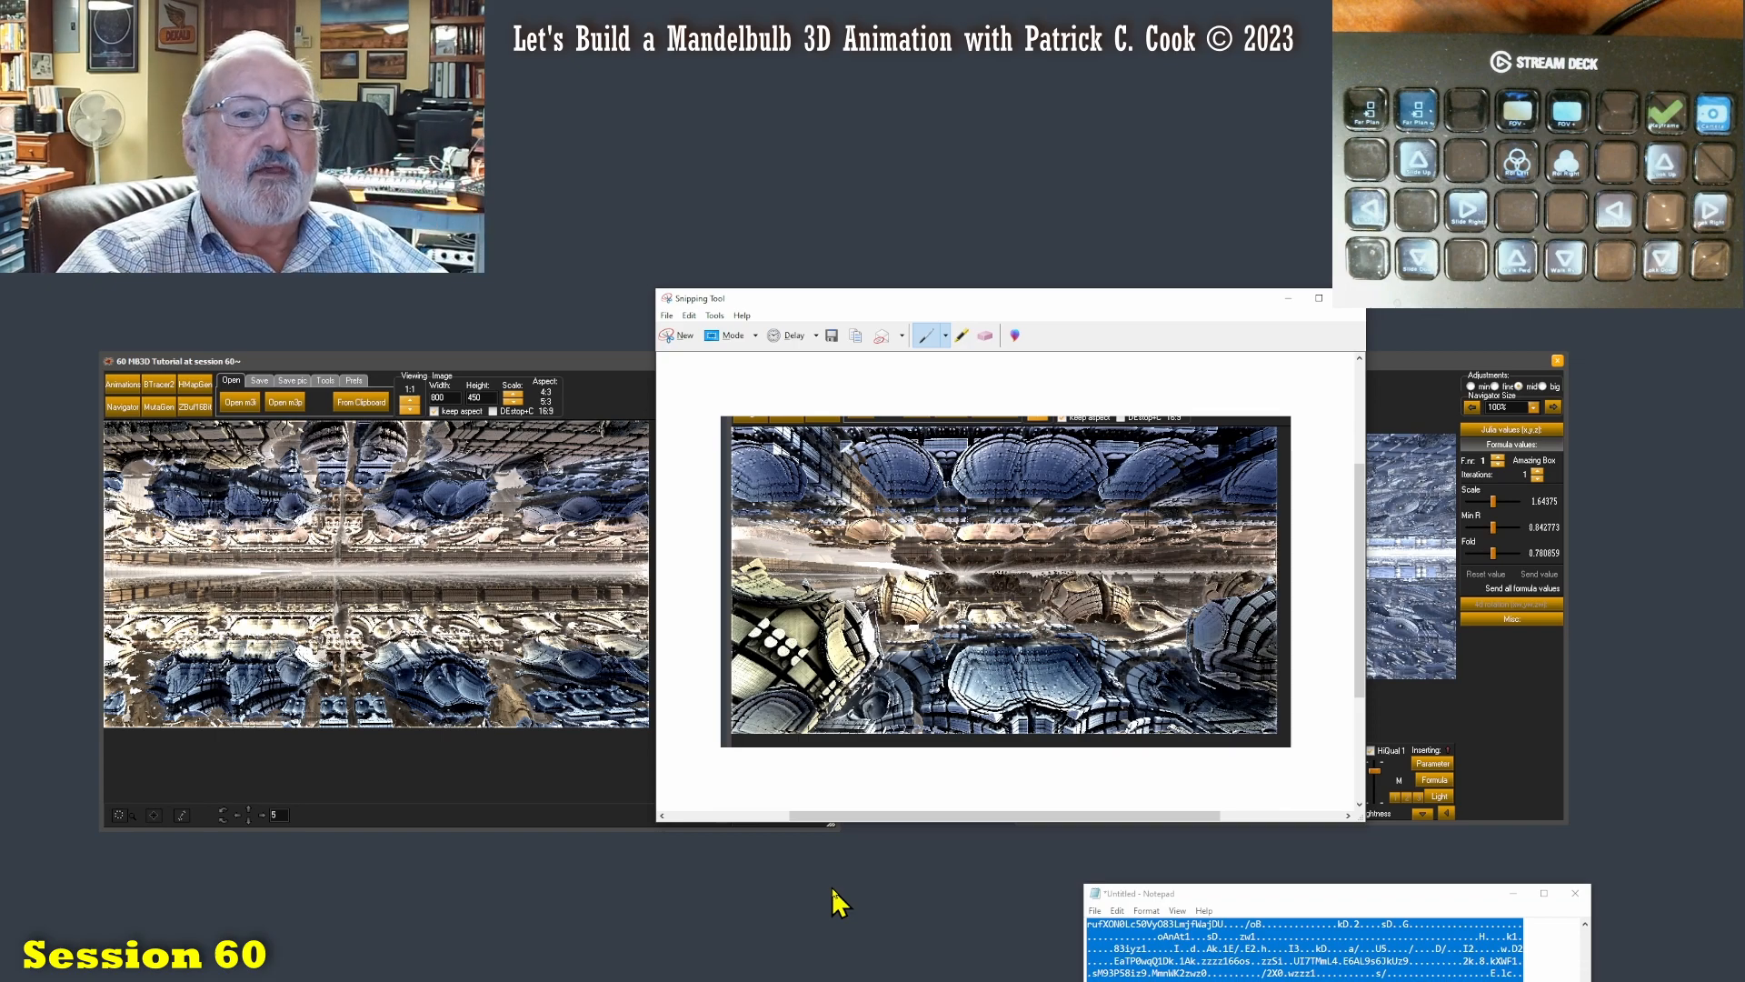
drag(1182, 299, 790, 870)
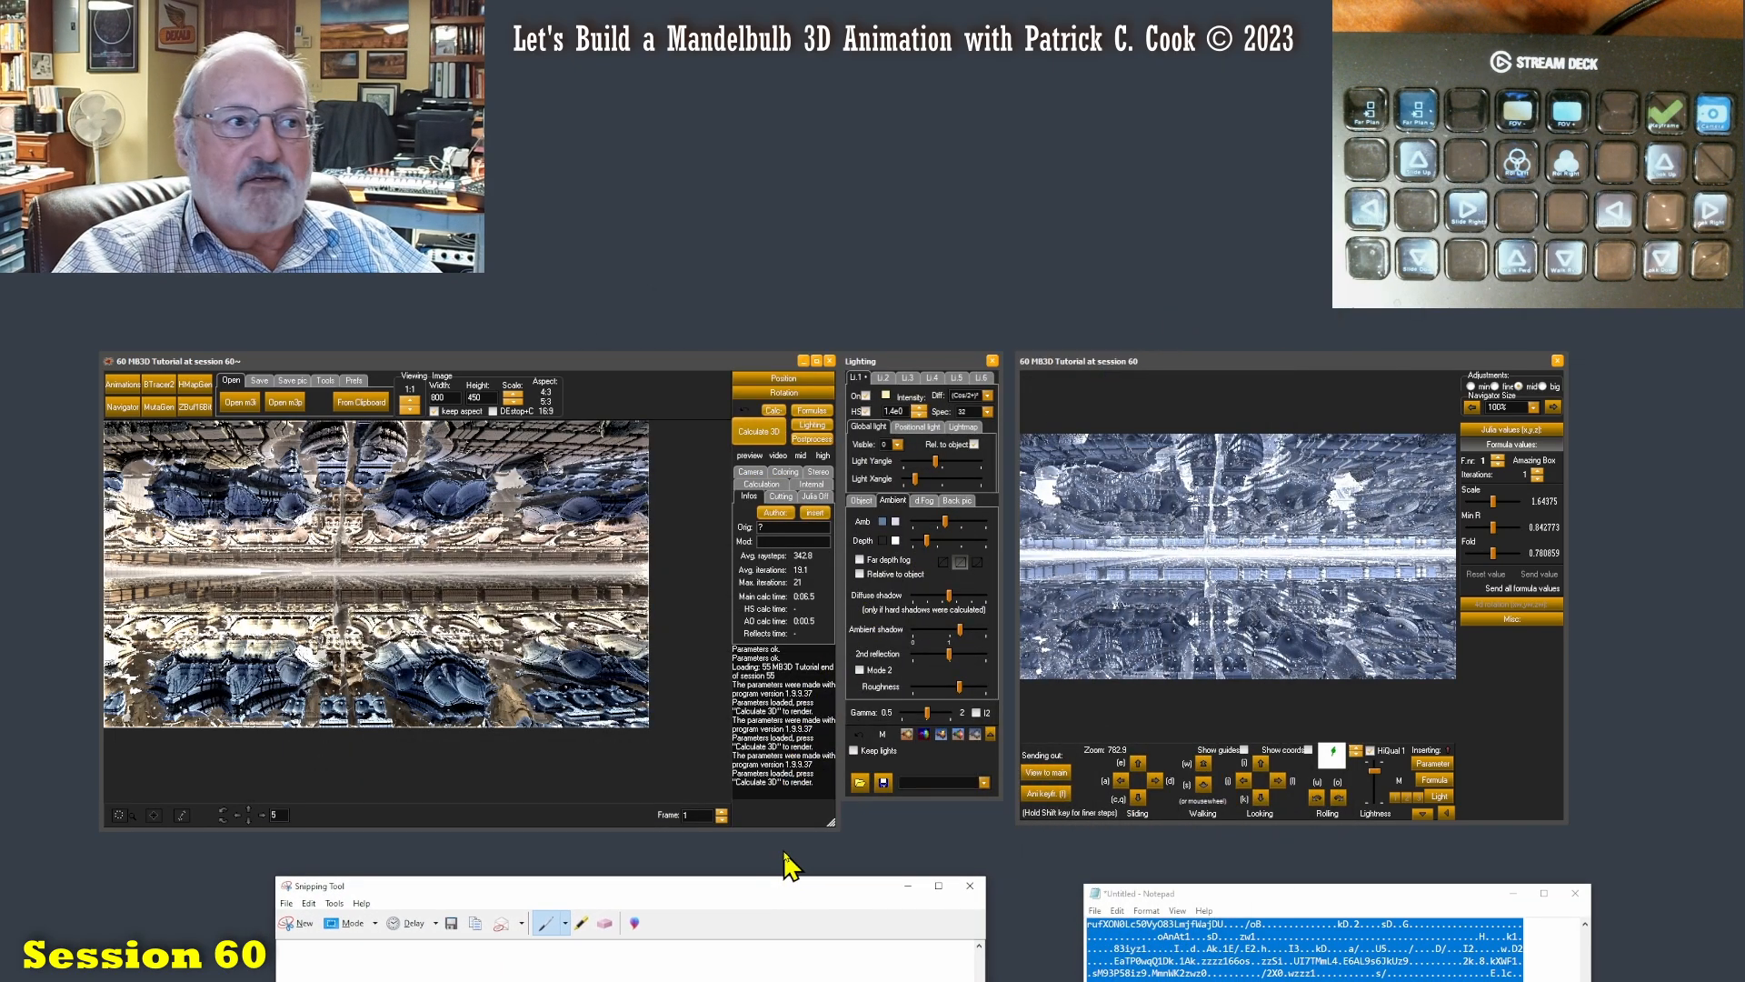